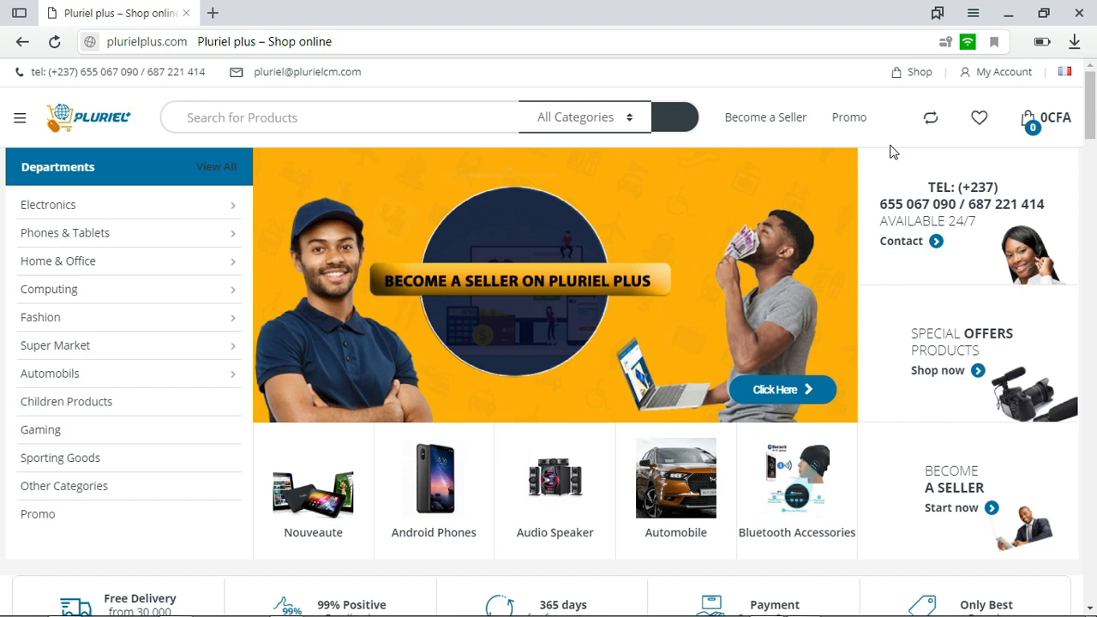
Open the Become a Seller page and clear the prefilled username and password from the login form
mouse_move(1094, 112)
left_mouse_down()
mouse_move(1095, 441)
mouse_move(1094, 103)
left_mouse_up()
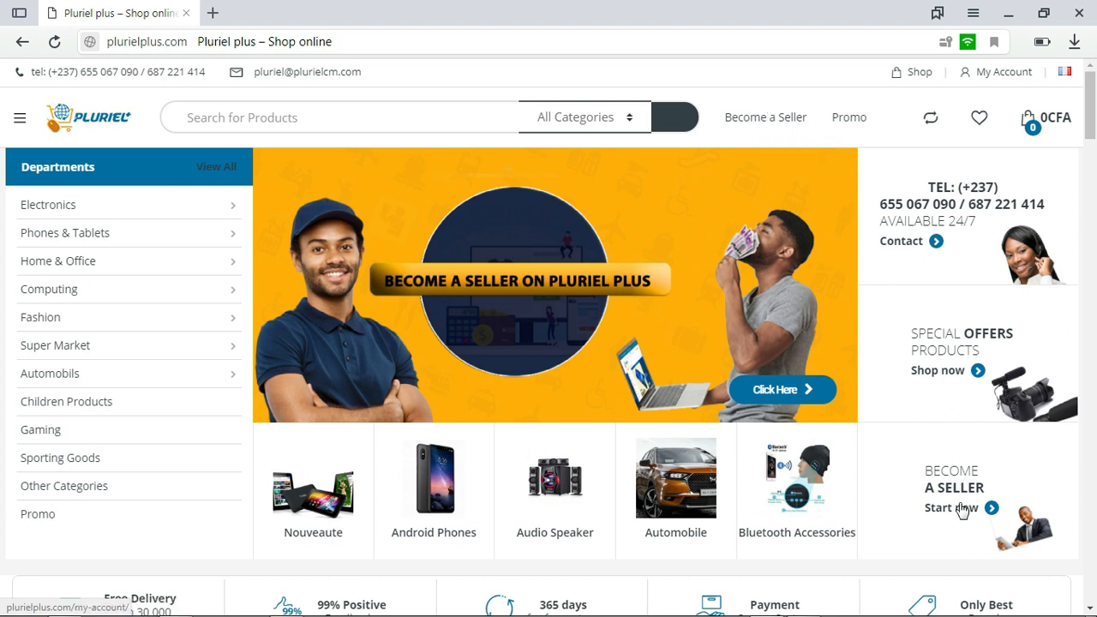
left_click(765, 118)
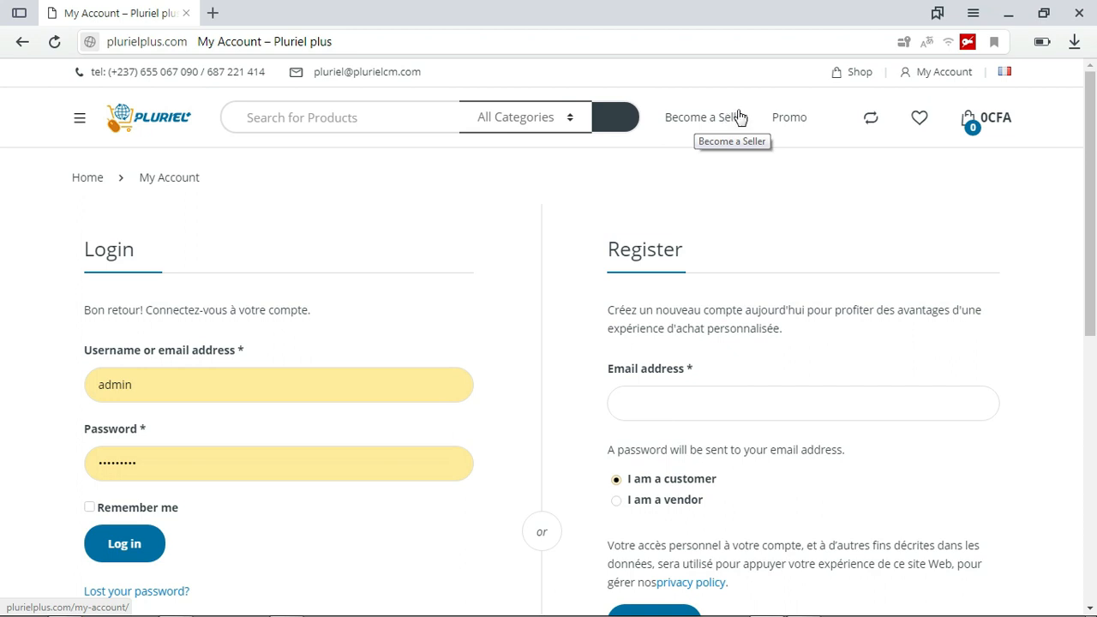
left_click_drag(1095, 128, 1095, 151)
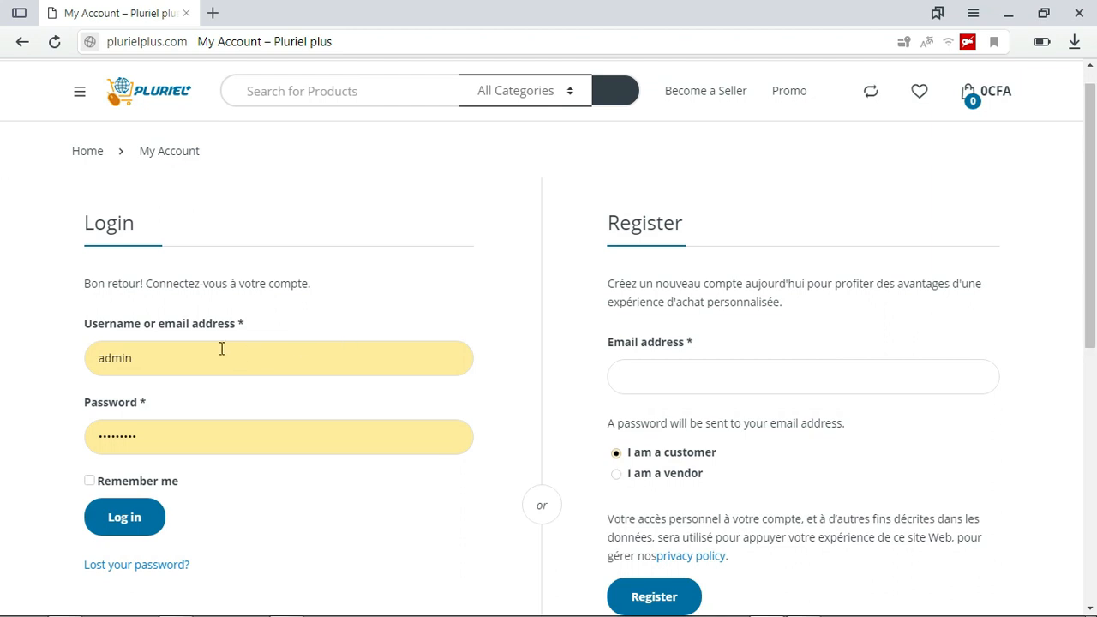
double_click(178, 359)
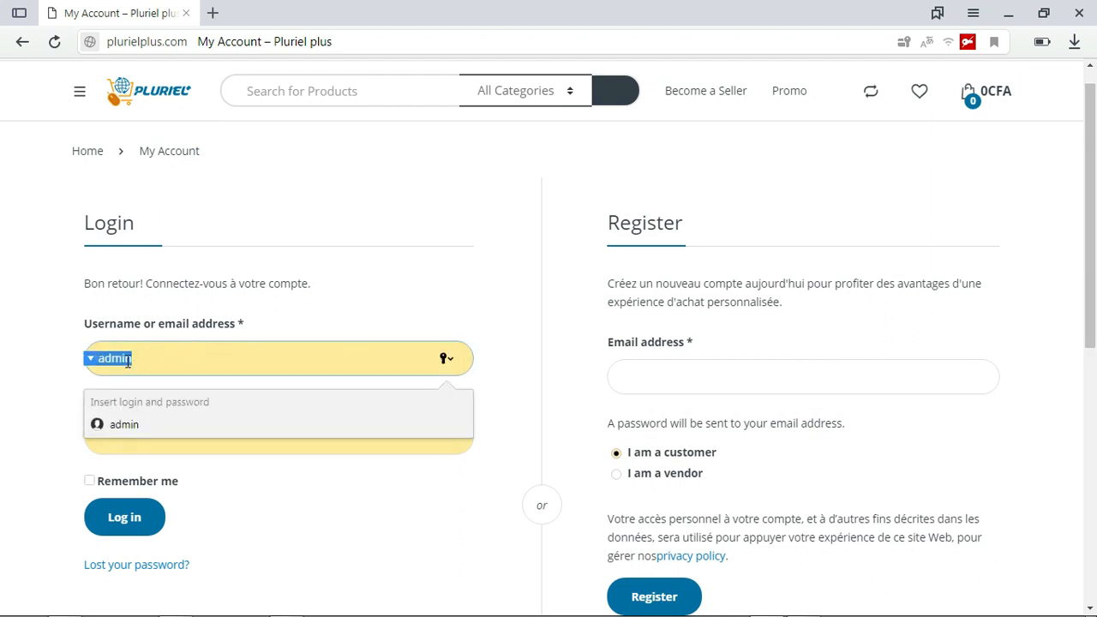
key("BackSpace")
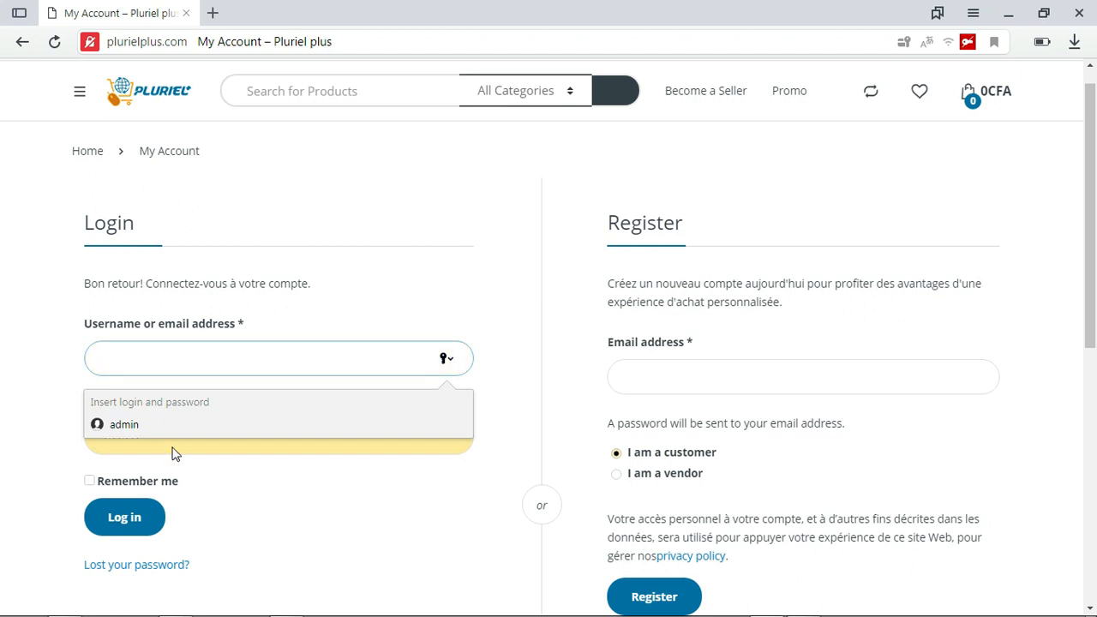
left_click(244, 467)
double_click(170, 433)
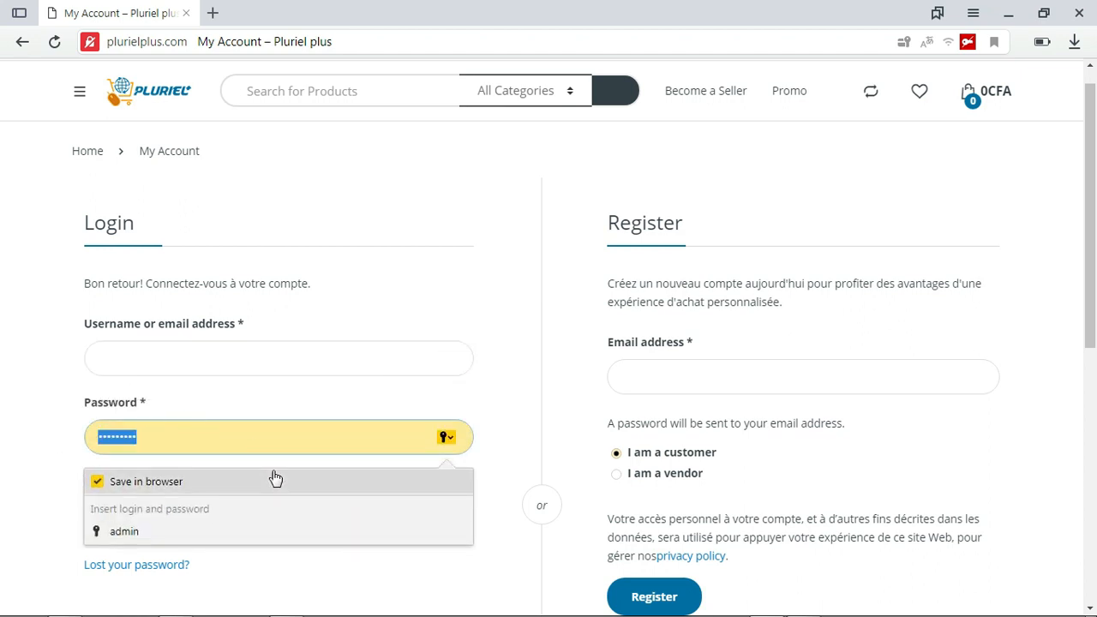
key("BackSpace")
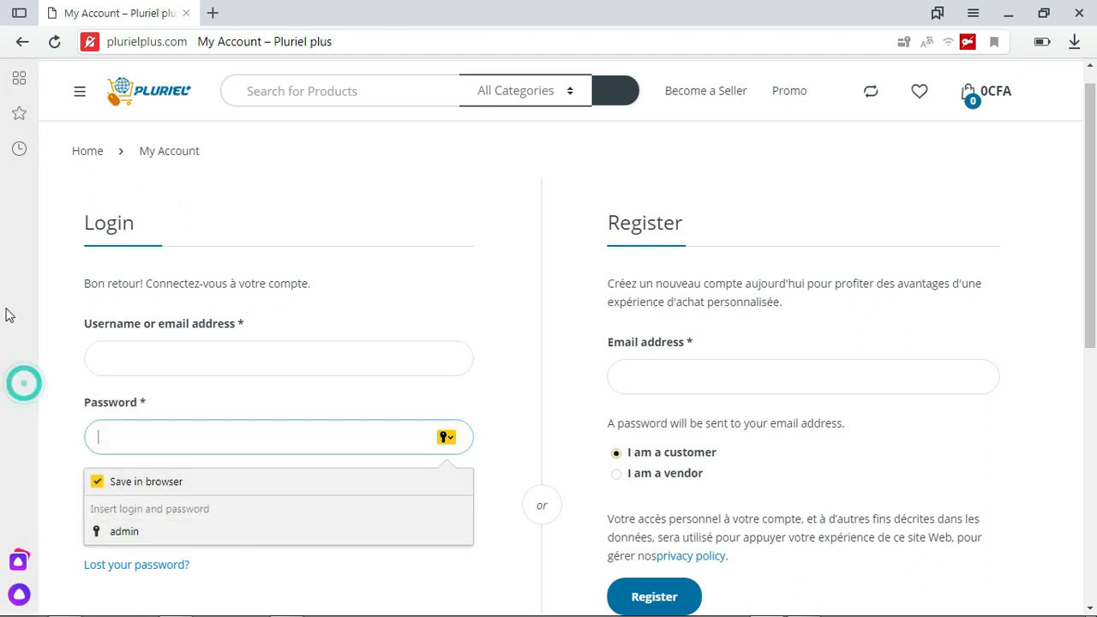
Enter the seller's e-mail address in the registration form
scroll(1, 201, "down", 1)
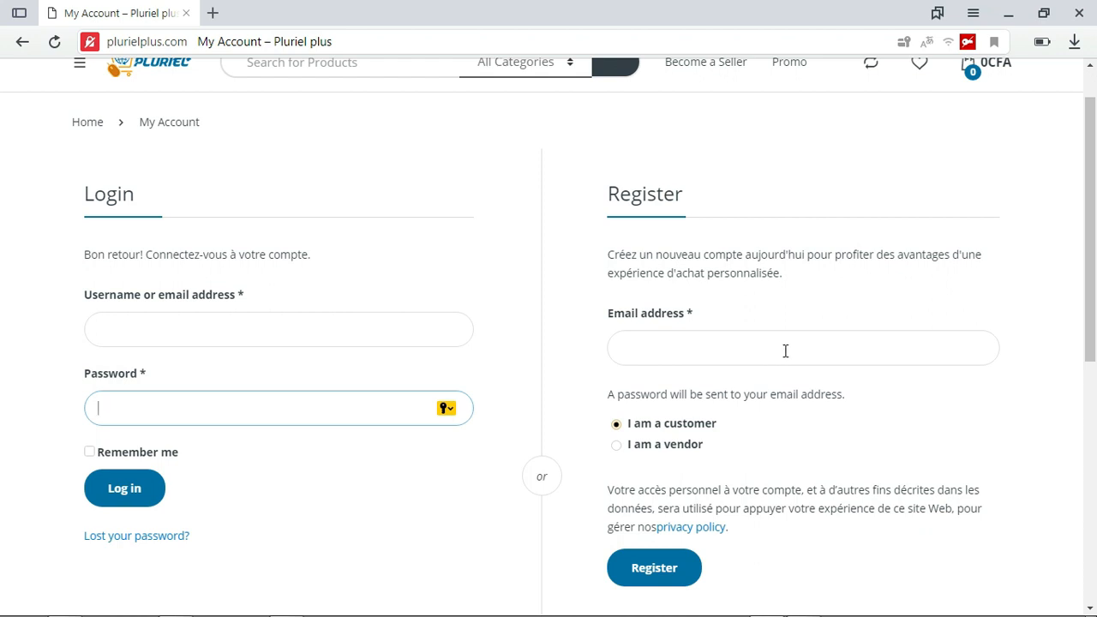
scroll(2, 231, "down", 1)
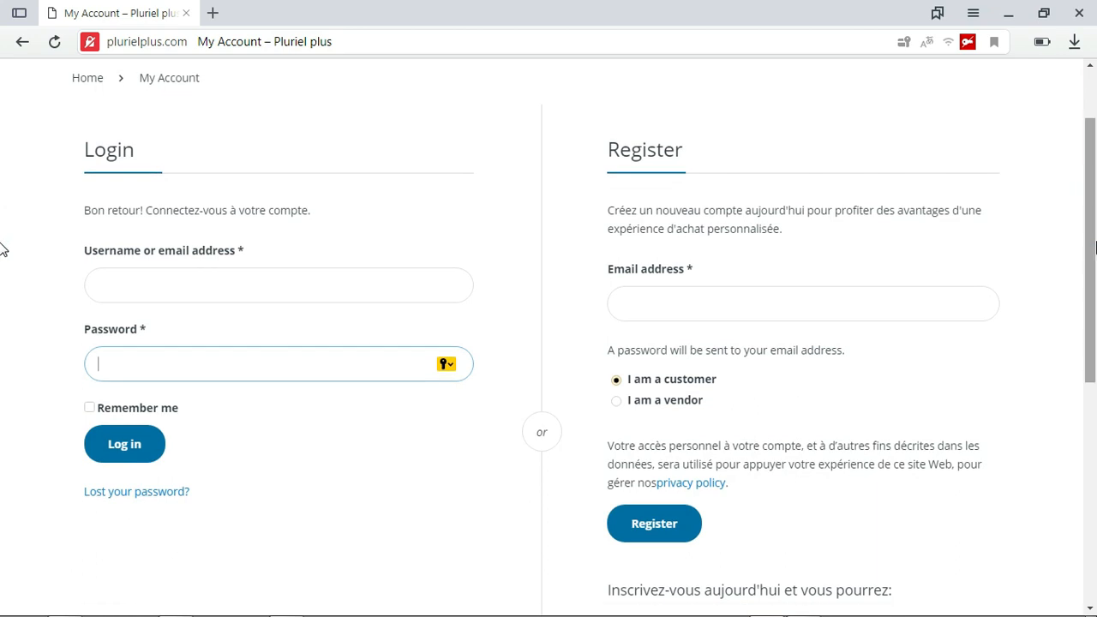
left_click(765, 310)
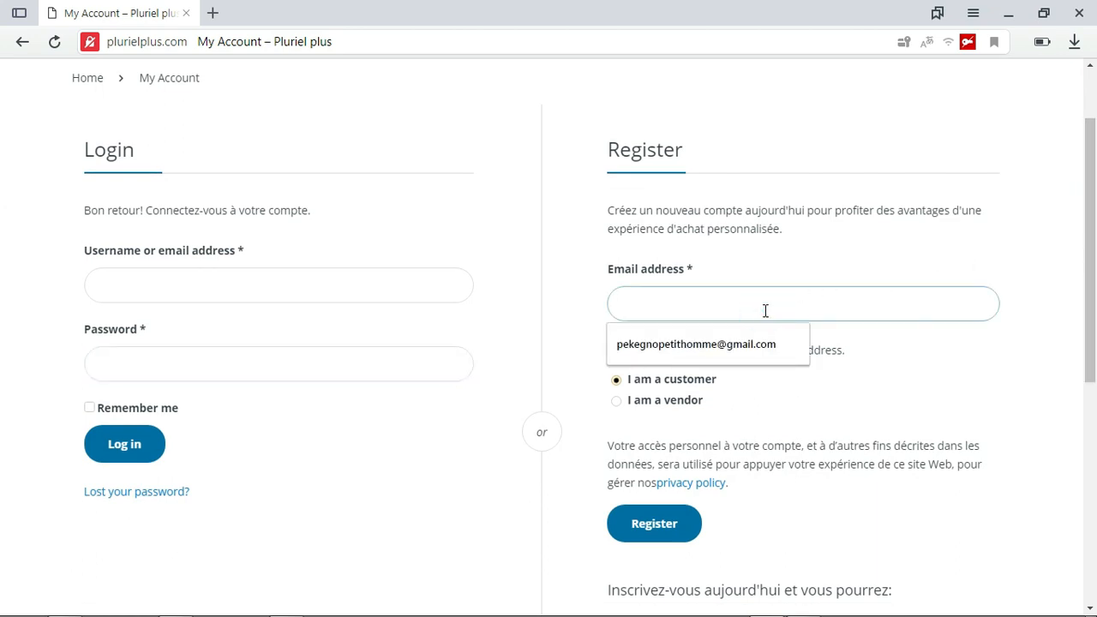
left_click(678, 308)
left_click(676, 302)
left_click(838, 315)
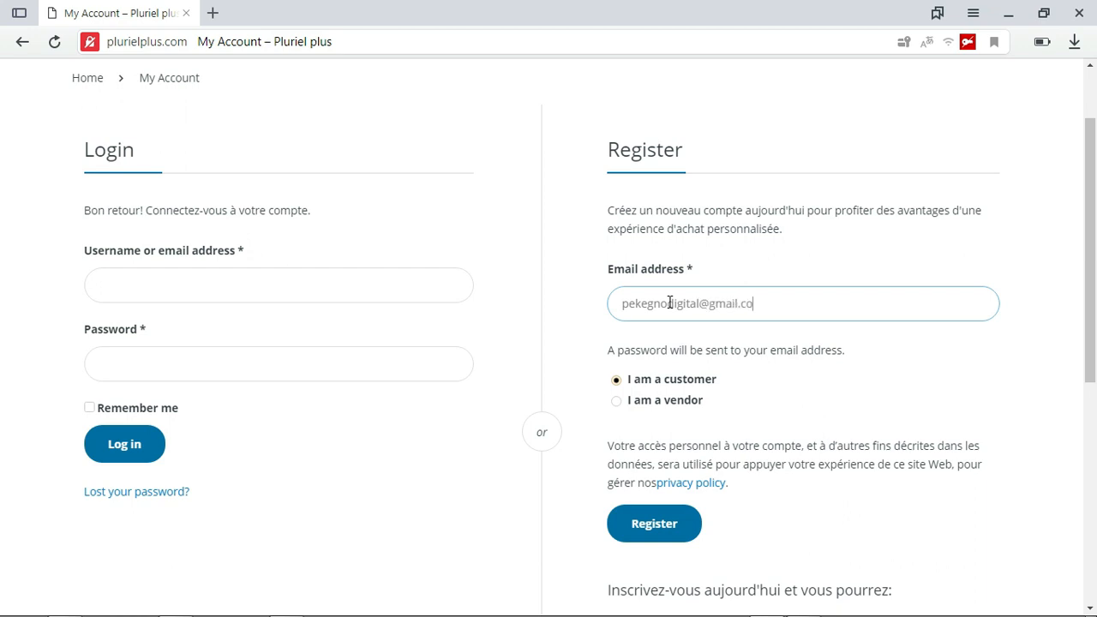
left_click_drag(808, 301, 597, 308)
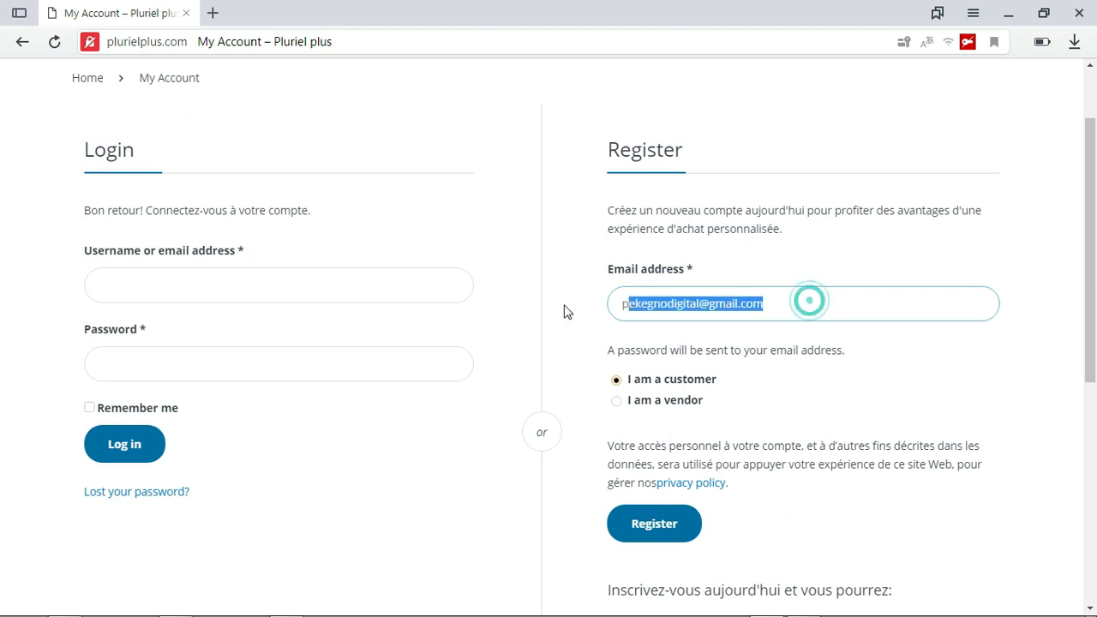
left_click(775, 270)
Choose the "I am a vendor" account type in the registration form
left_click_drag(1095, 260, 1094, 313)
left_click(613, 288)
scroll(626, 295, "down", 2)
left_click_drag(1094, 303, 1094, 169)
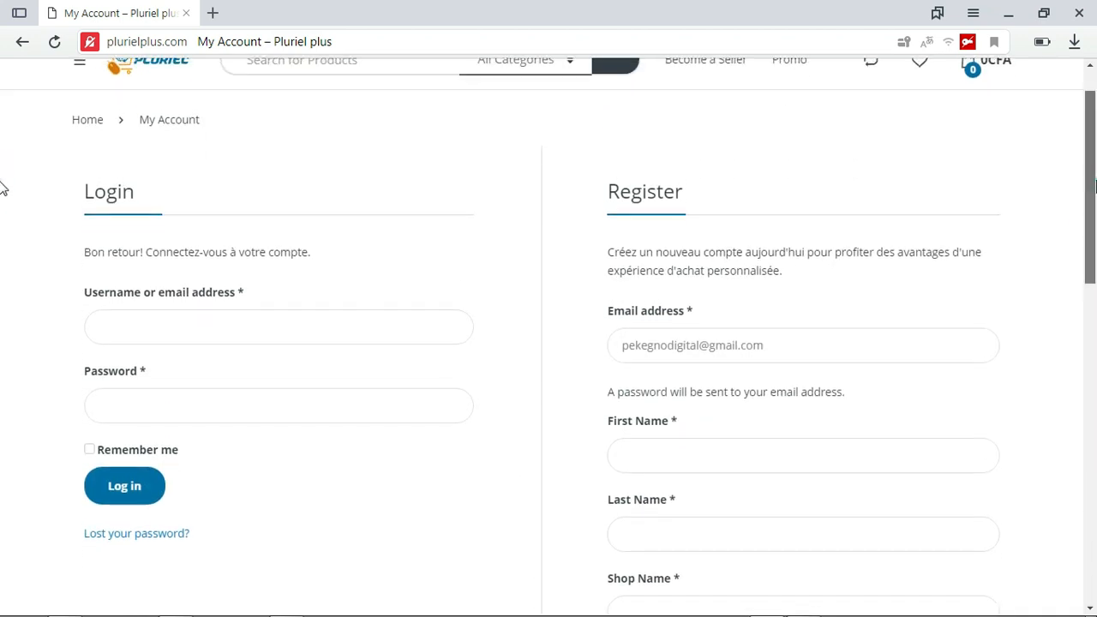
scroll(1095, 231, "down", 1)
scroll(2, 235, "down", 5)
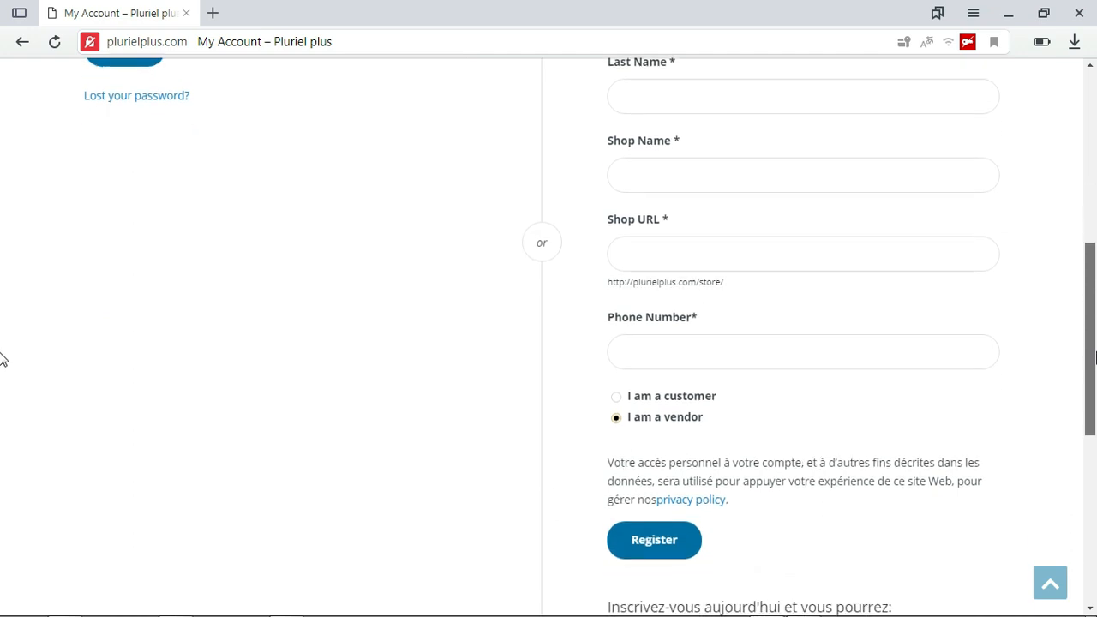
Compare the customer and vendor account options and look over the vendor registration fields
left_click_drag(745, 330, 621, 339)
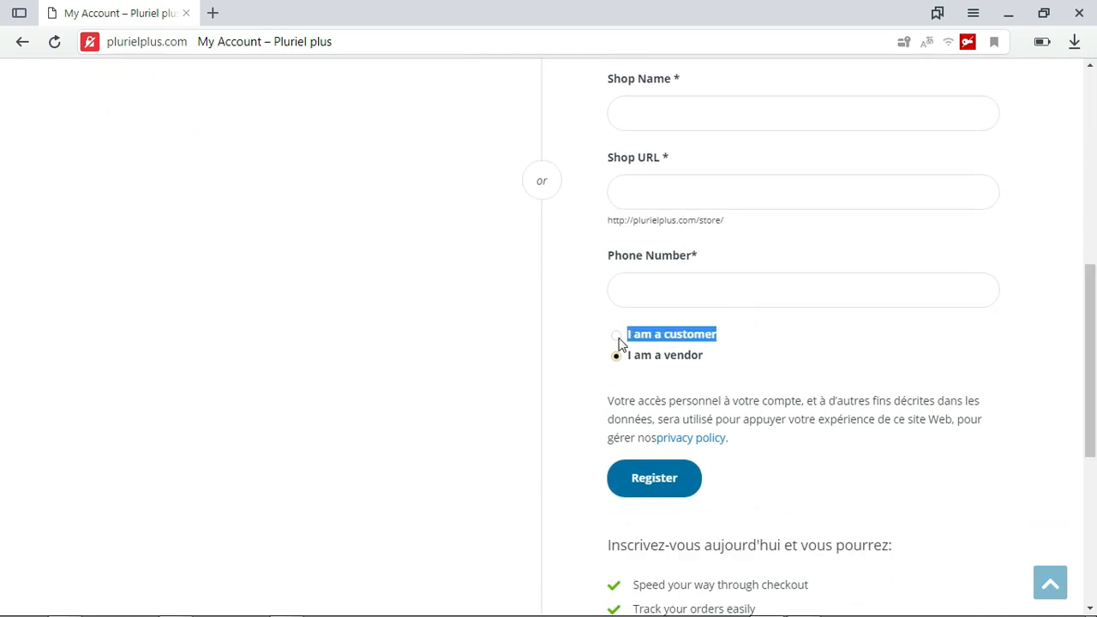
left_click_drag(718, 360, 632, 361)
left_click_drag(728, 326, 631, 348)
left_click(777, 346)
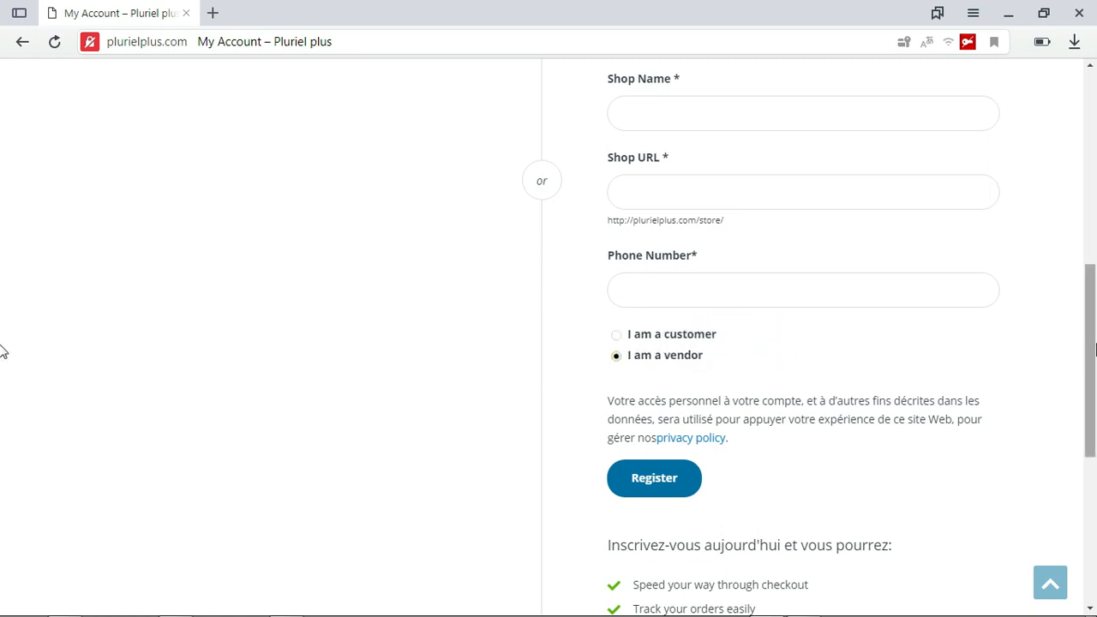
left_click_drag(752, 355, 607, 365)
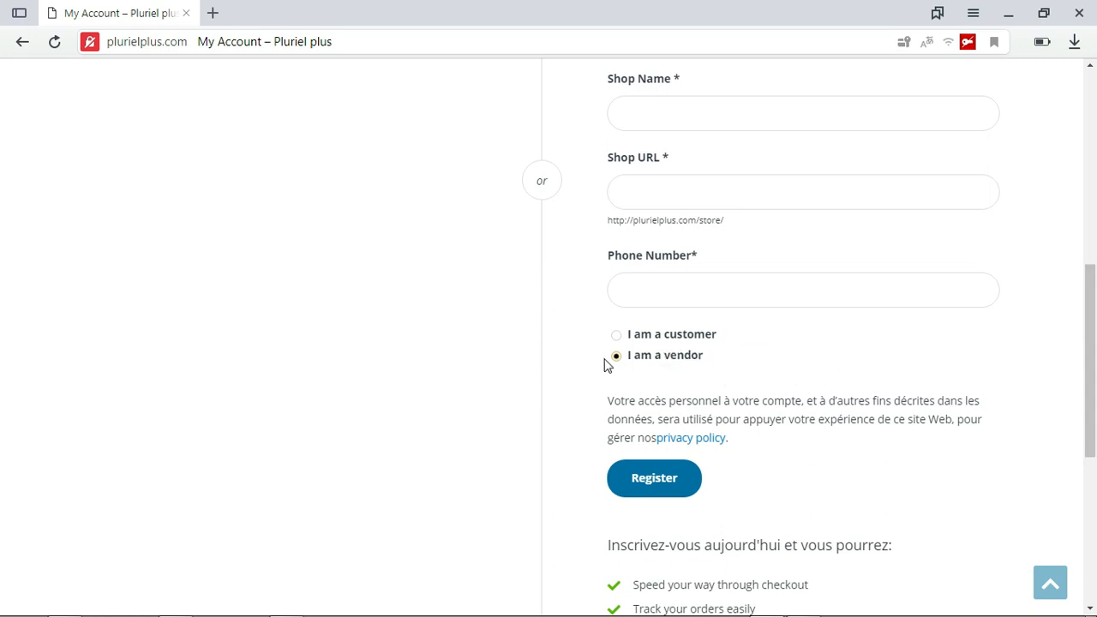
left_click(730, 366)
scroll(3, 338, "up", 5)
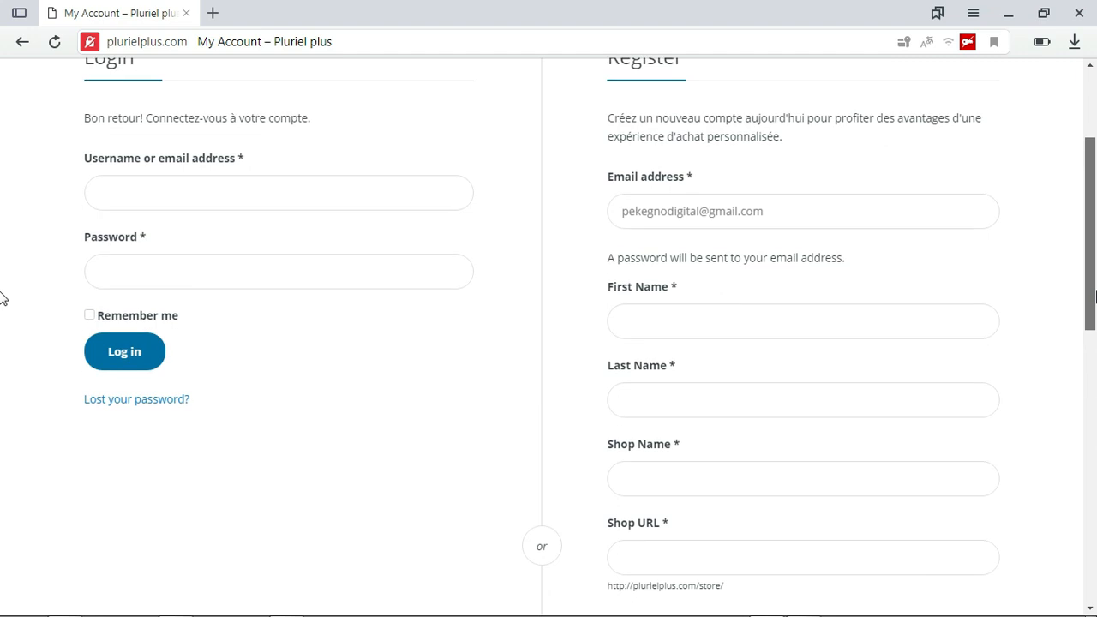
Fill in the vendor's first name and last name with the saved suggestions
scroll(2, 293, "down", 1)
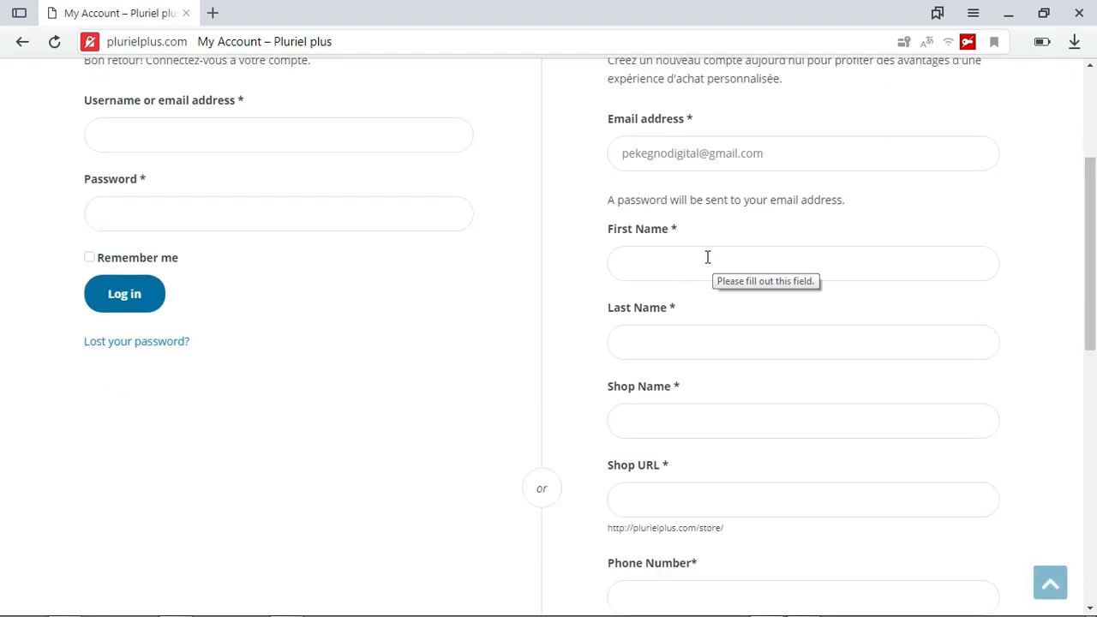
left_click(839, 259)
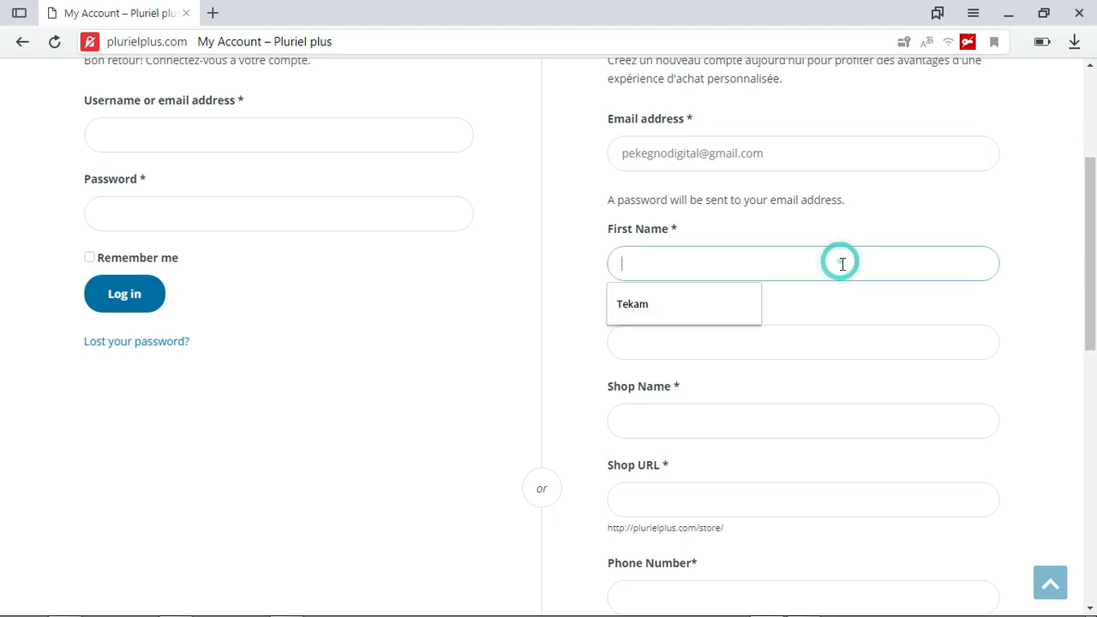
left_click(706, 306)
left_click(704, 339)
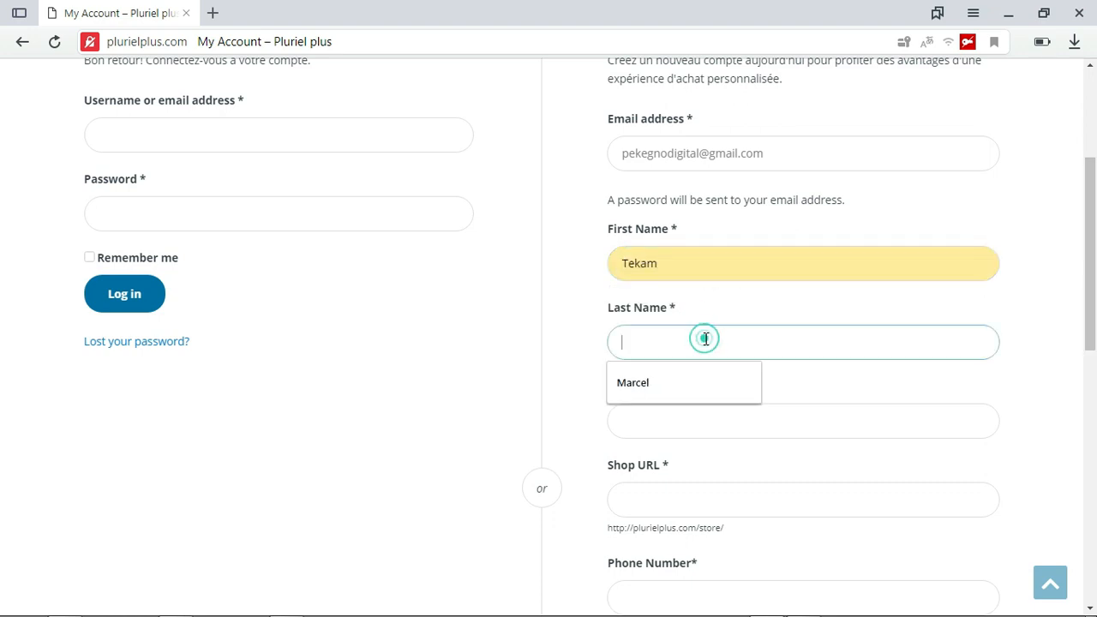
left_click(665, 382)
Enter pekegnoshop as the shop name and let the shop URL fill in from it
scroll(852, 385, "down", 2)
left_click(788, 319)
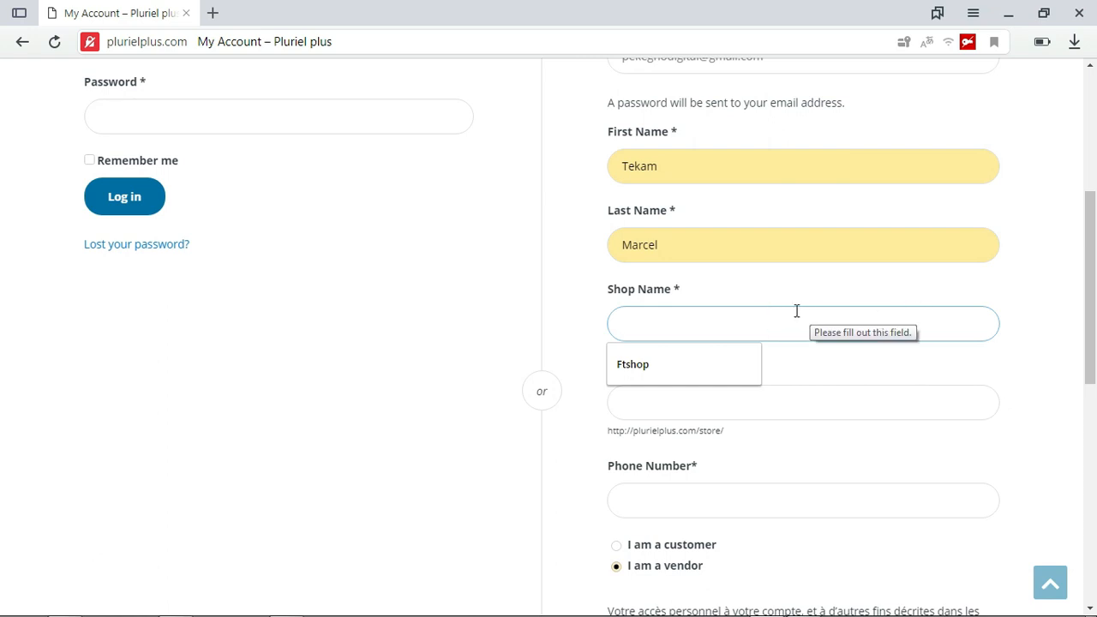
type("pekegnoshop")
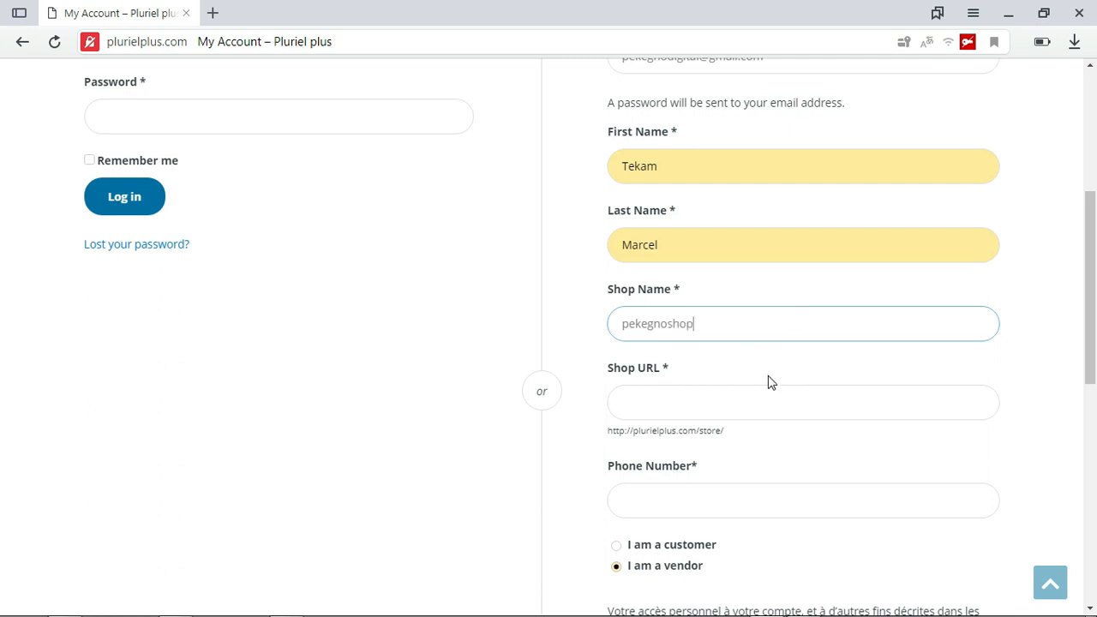
left_click(735, 400)
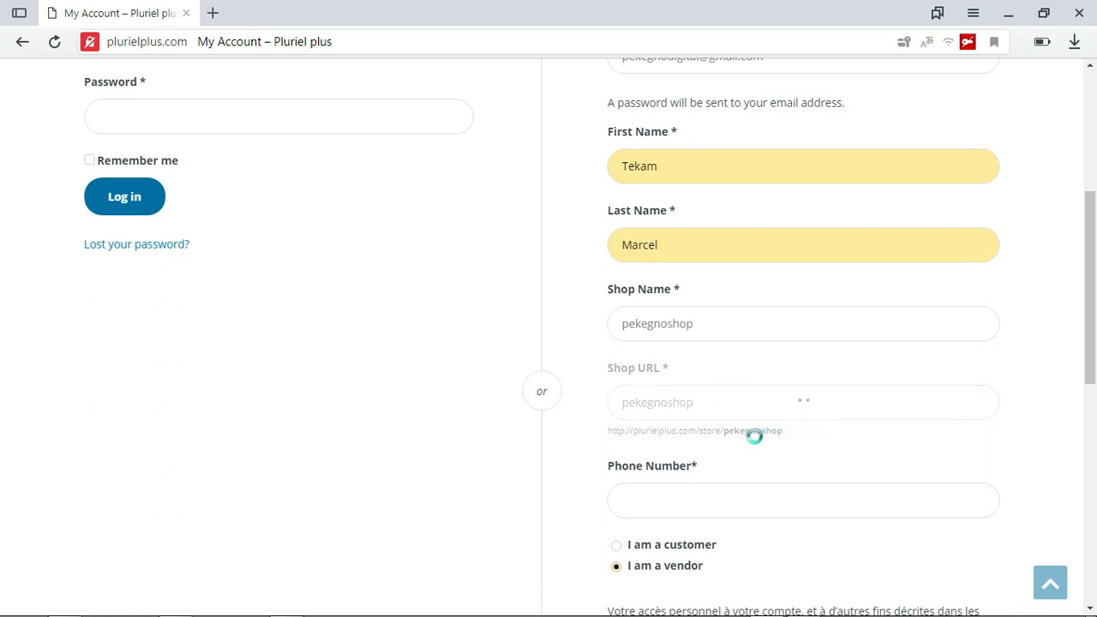
Examine the store address shown beneath the Shop URL field and its shop name ending
left_click_drag(1095, 304, 1096, 324)
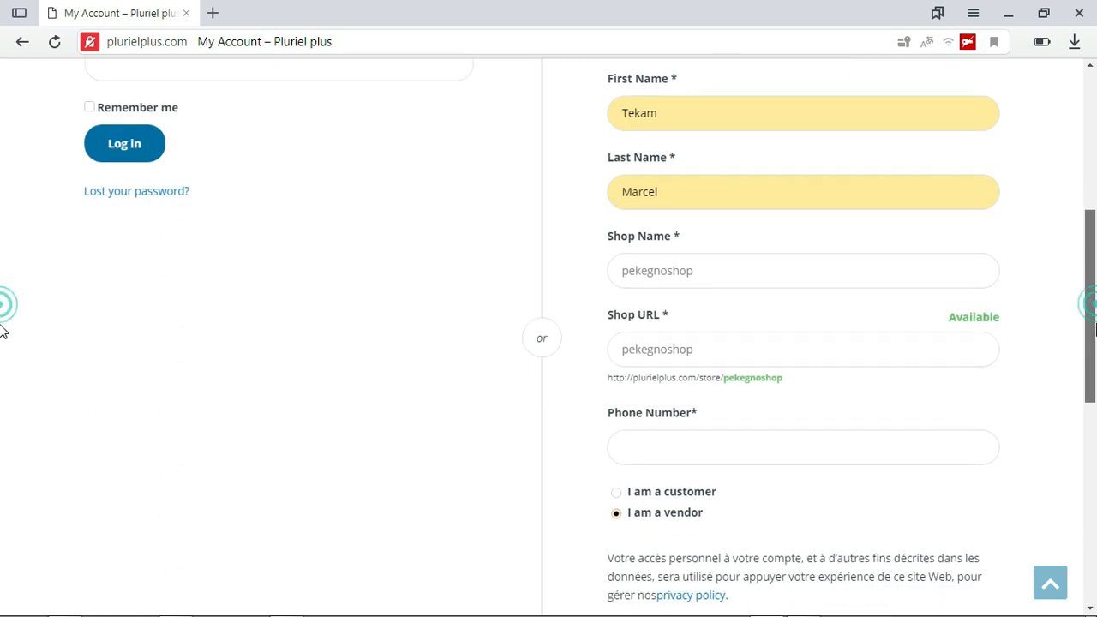
mouse_move(600, 387)
left_mouse_down()
mouse_move(762, 392)
mouse_move(791, 382)
mouse_move(609, 390)
mouse_move(608, 377)
left_mouse_up()
left_click(869, 394)
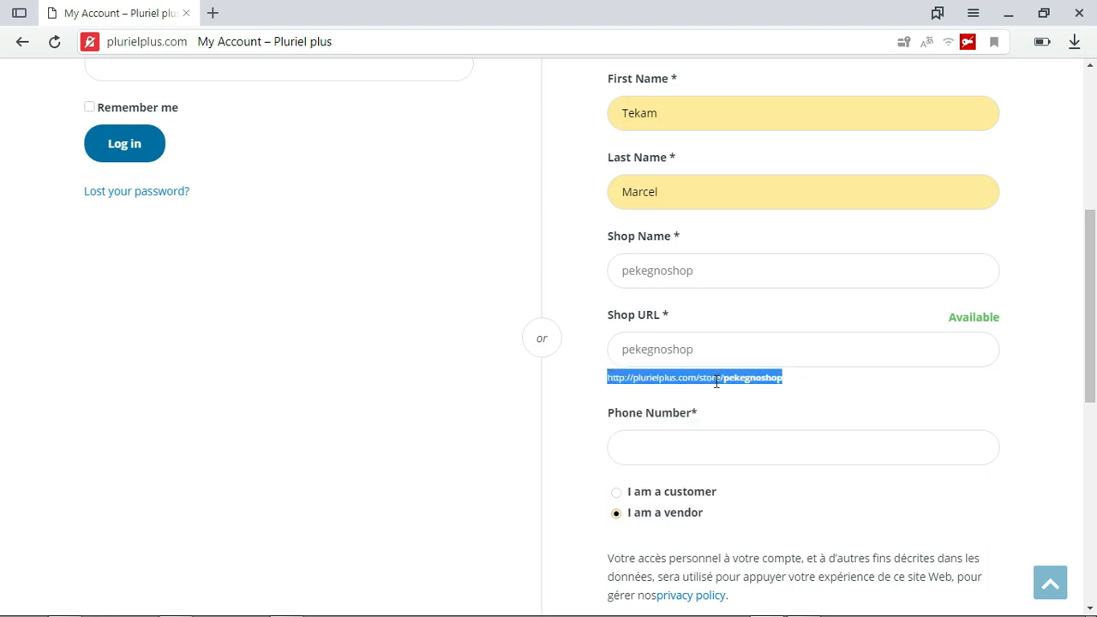
left_click(759, 386)
left_click_drag(784, 377, 717, 386)
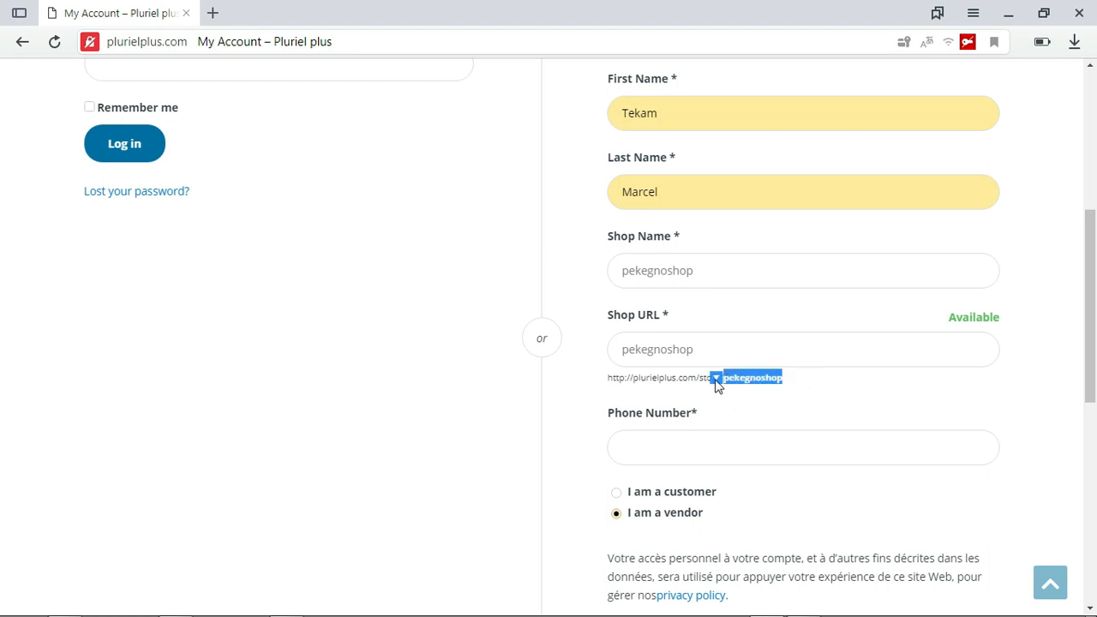
left_click_drag(617, 382, 638, 377)
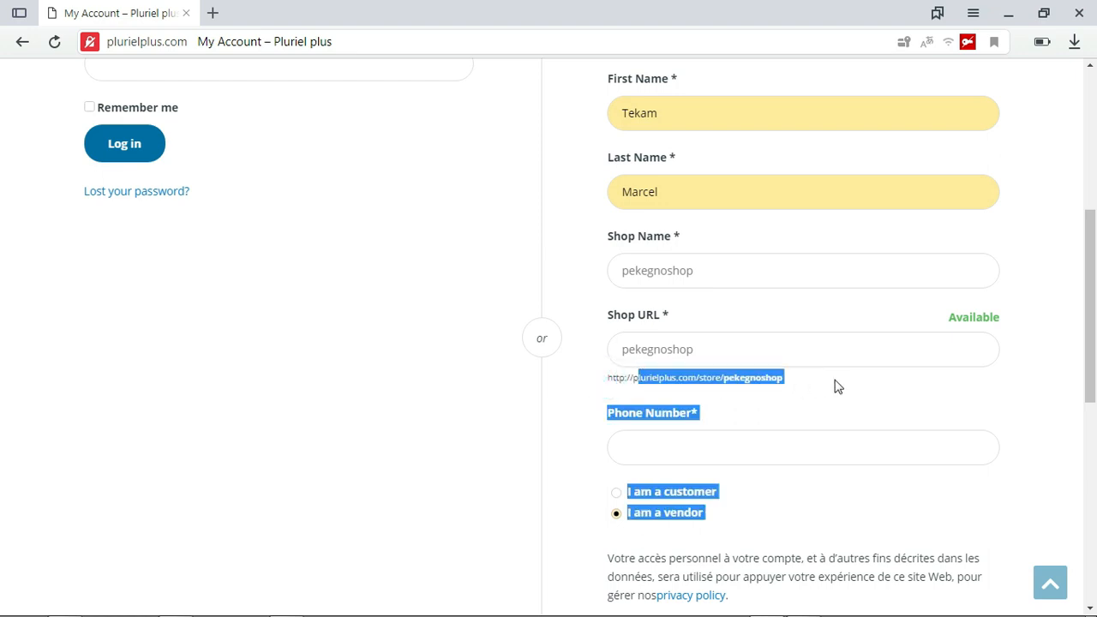
left_click(864, 379)
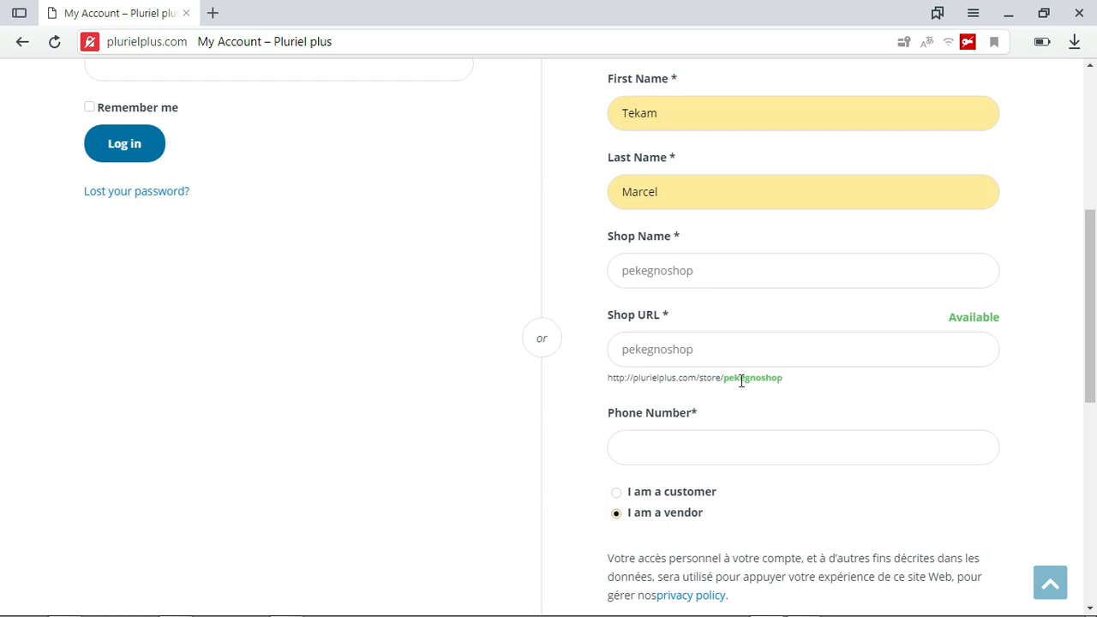
Fill in the vendor's phone number with the saved suggestion
scroll(4, 339, "down", 2)
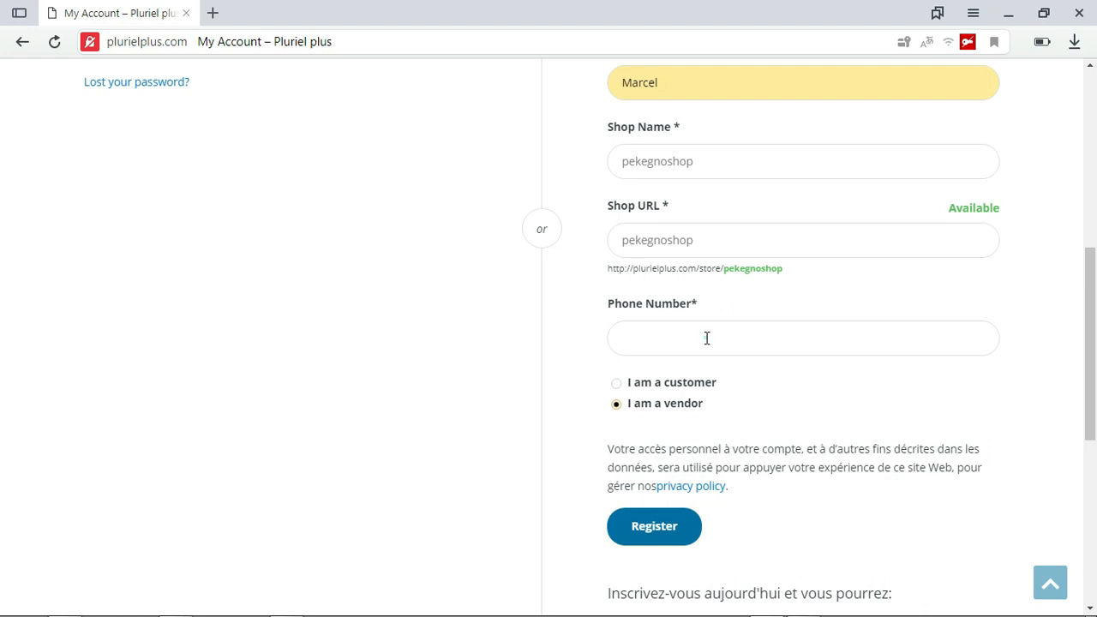
left_click(704, 337)
left_click(685, 377)
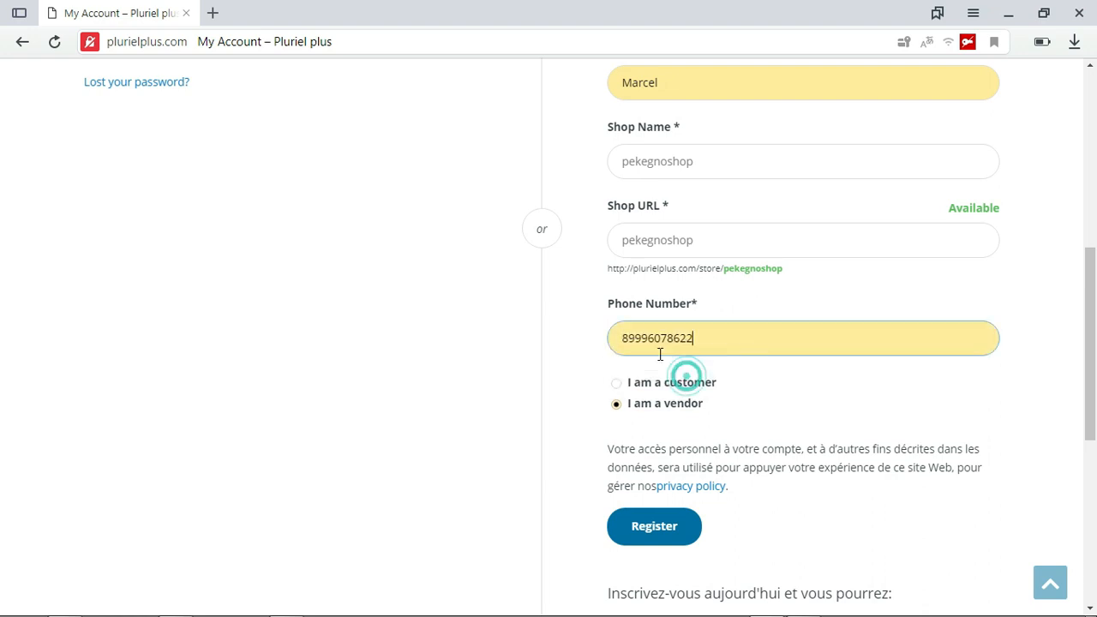
scroll(4, 368, "down", 1)
double_click(728, 250)
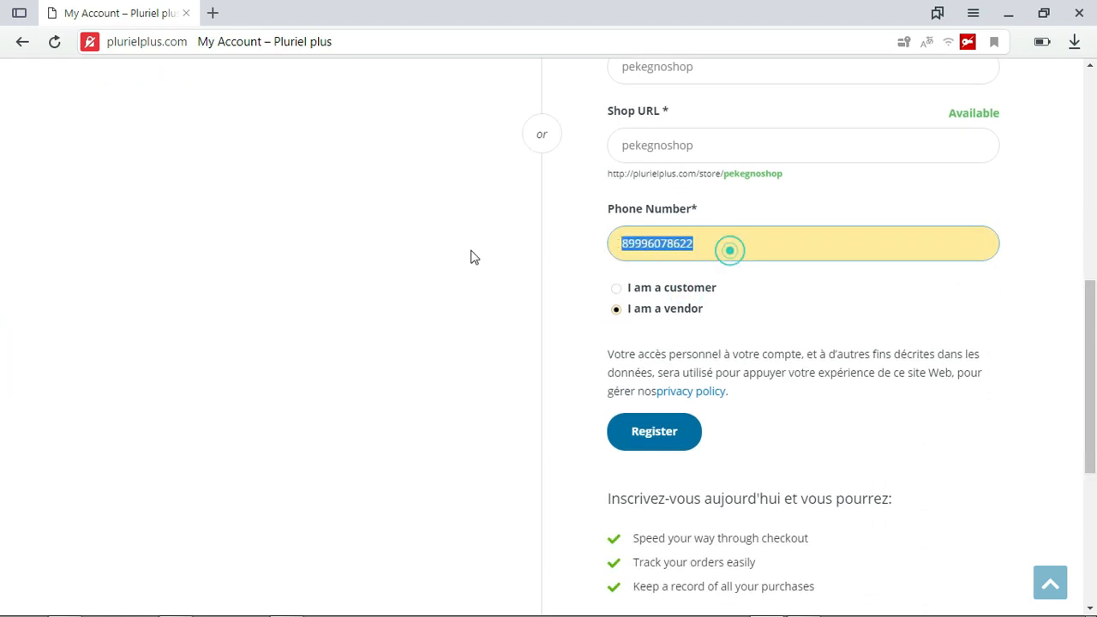
left_click(823, 265)
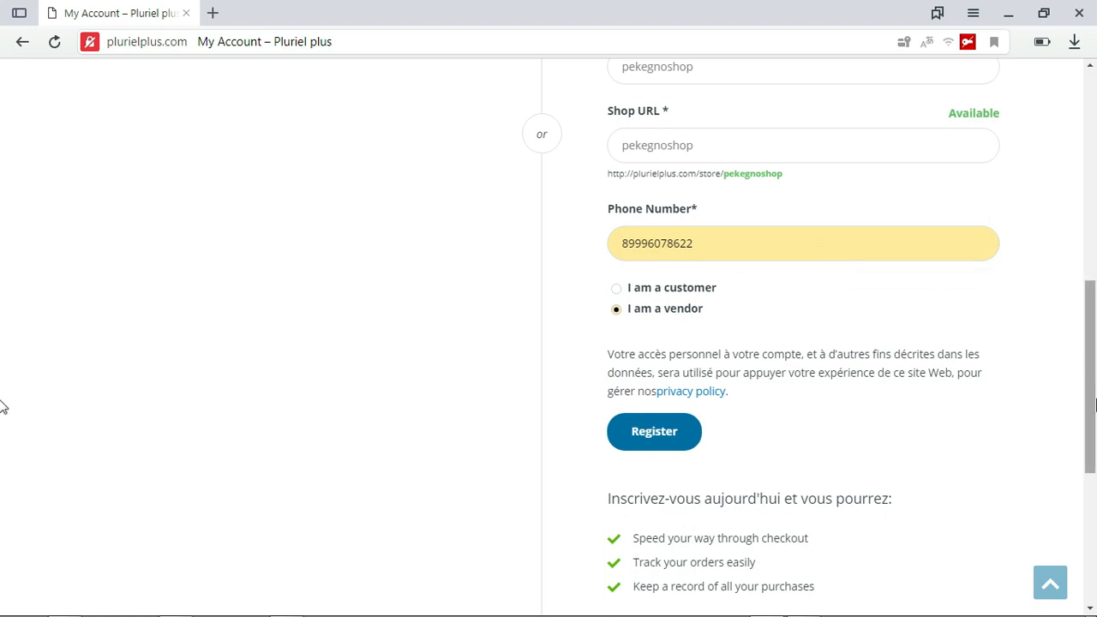
Submit the completed vendor registration form
scroll(4, 398, "down", 1)
scroll(1, 450, "down", 1)
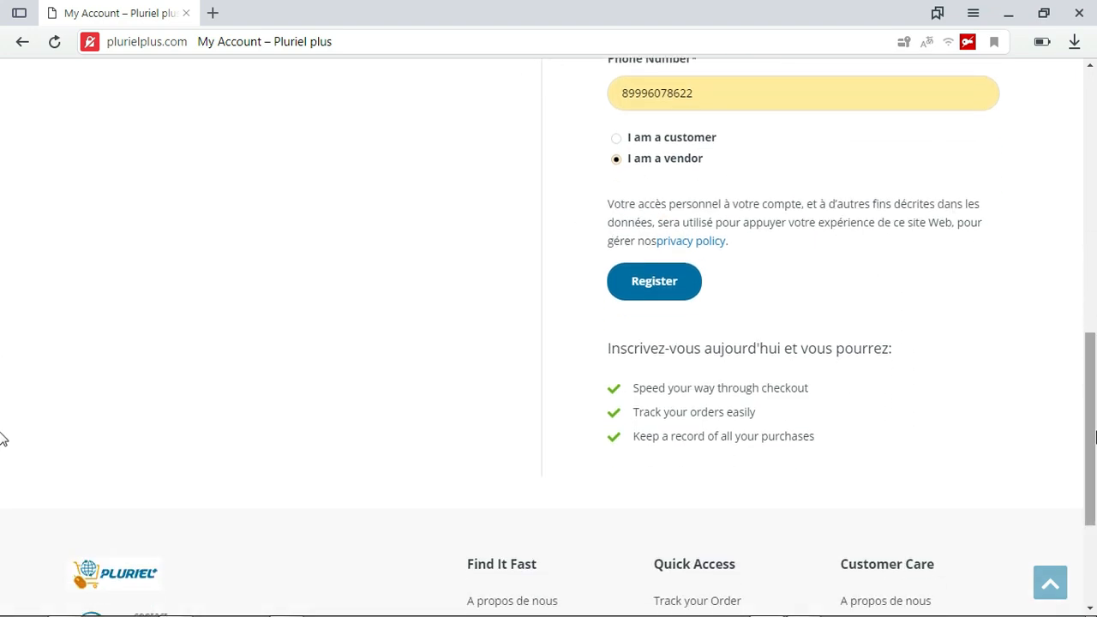
scroll(2, 437, "down", 1)
scroll(2, 463, "up", 1)
left_click(635, 274)
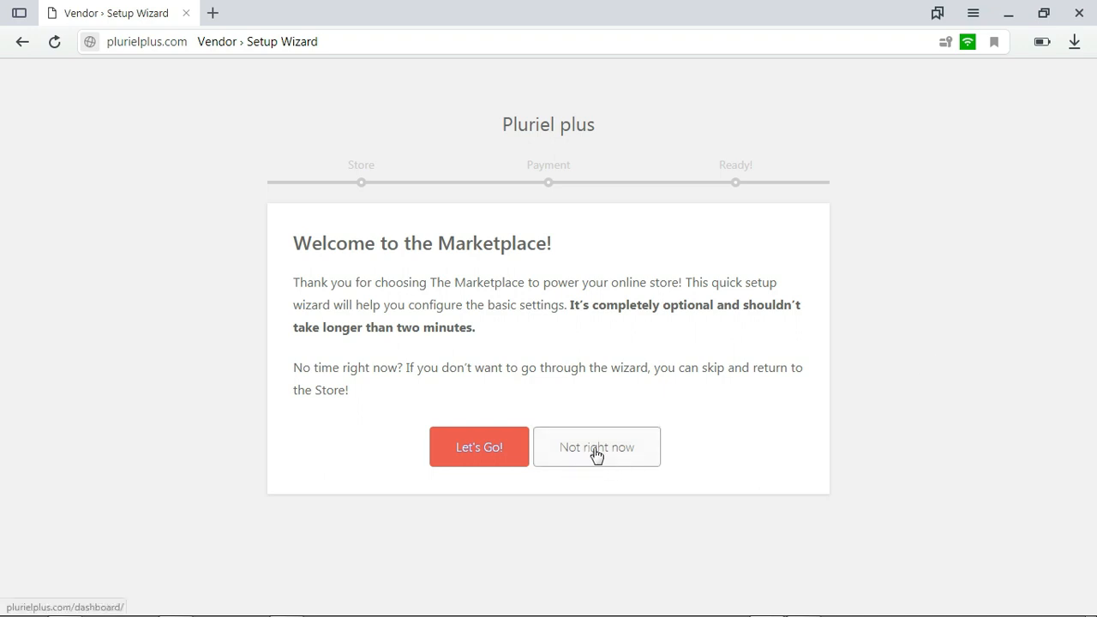
Start the vendor setup wizard and set the number of store products per page to 20
left_click(447, 460)
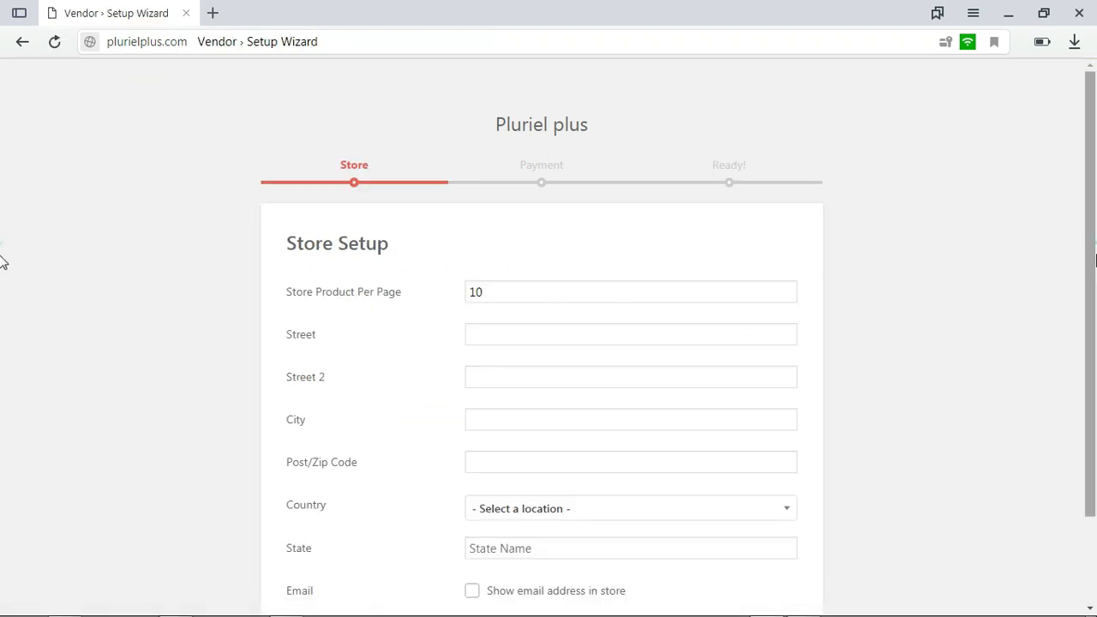
left_click_drag(1093, 256, 1093, 281)
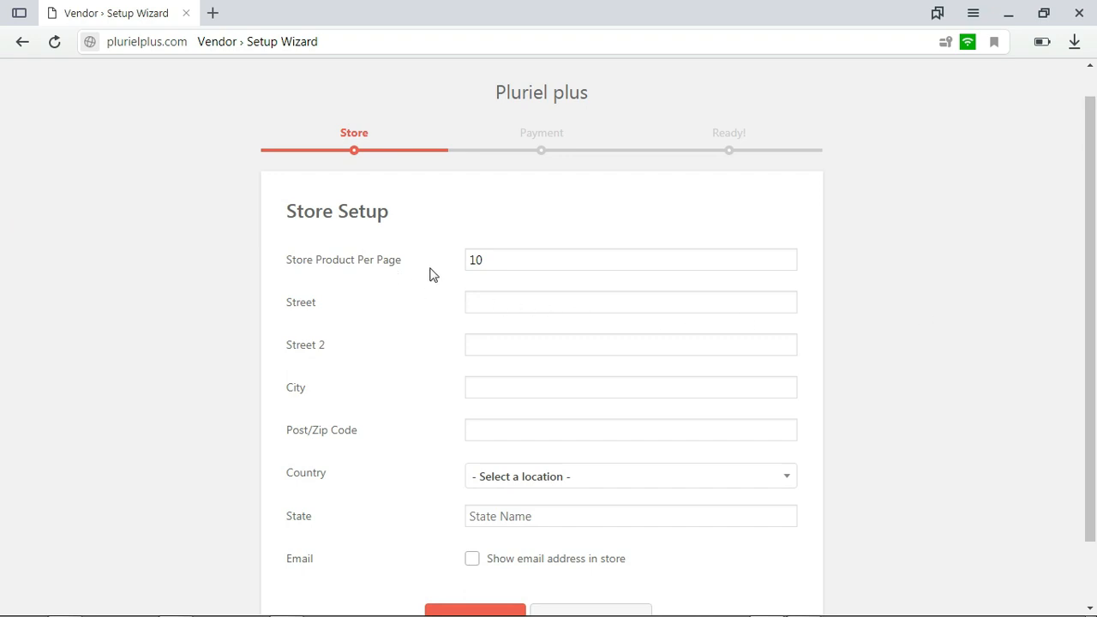
left_click_drag(504, 261, 468, 265)
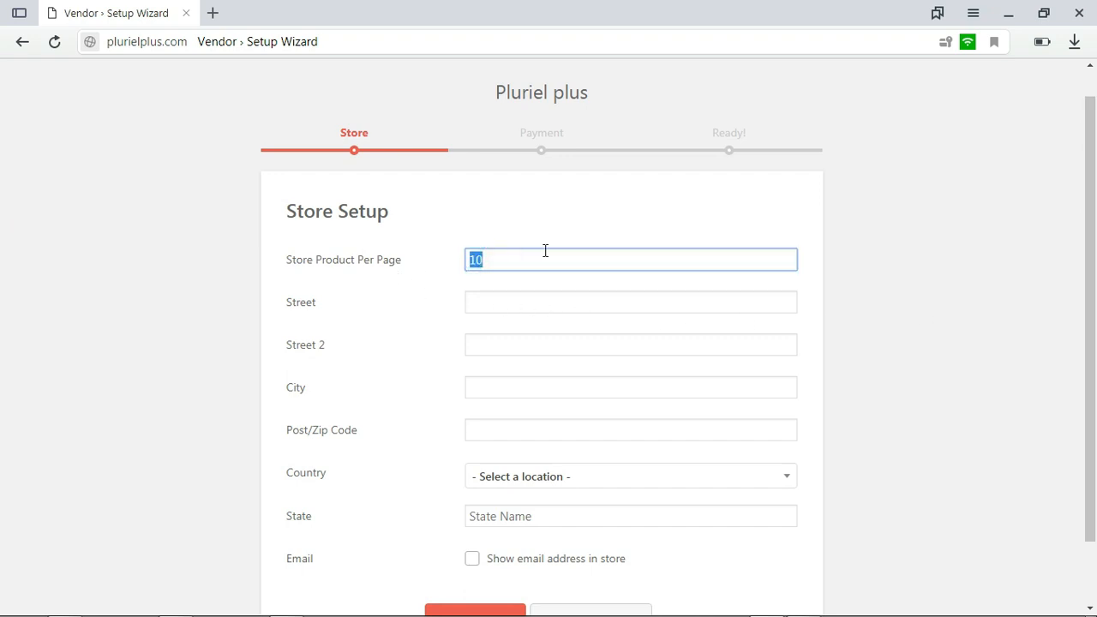
type("20")
Enter the store's street address in the first Street field of the store setup
left_click(524, 303)
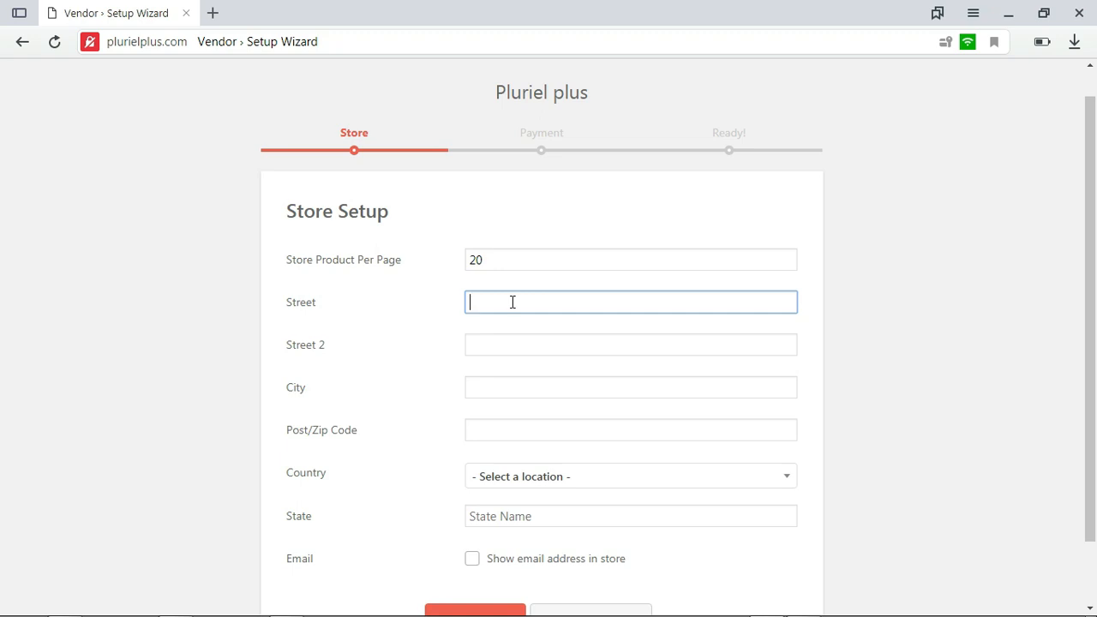
type("Douala")
type("Marche central")
scroll(750, 342, "down", 1)
left_click(561, 325)
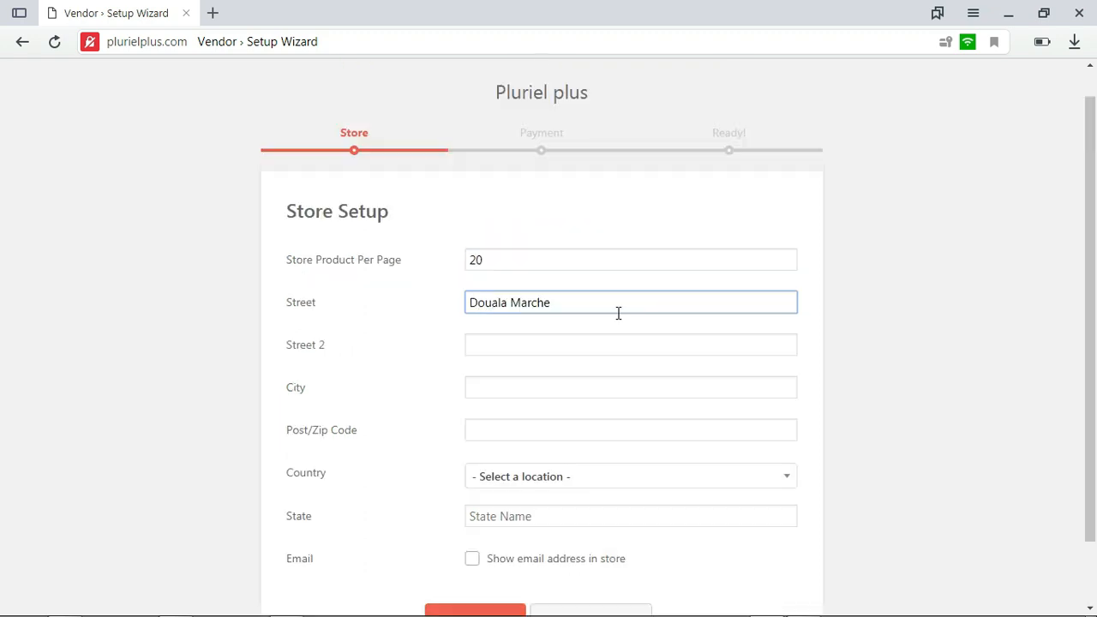
type("central")
scroll(1003, 396, "down", 1)
Fill in the store's city and post/zip code
left_click(563, 326)
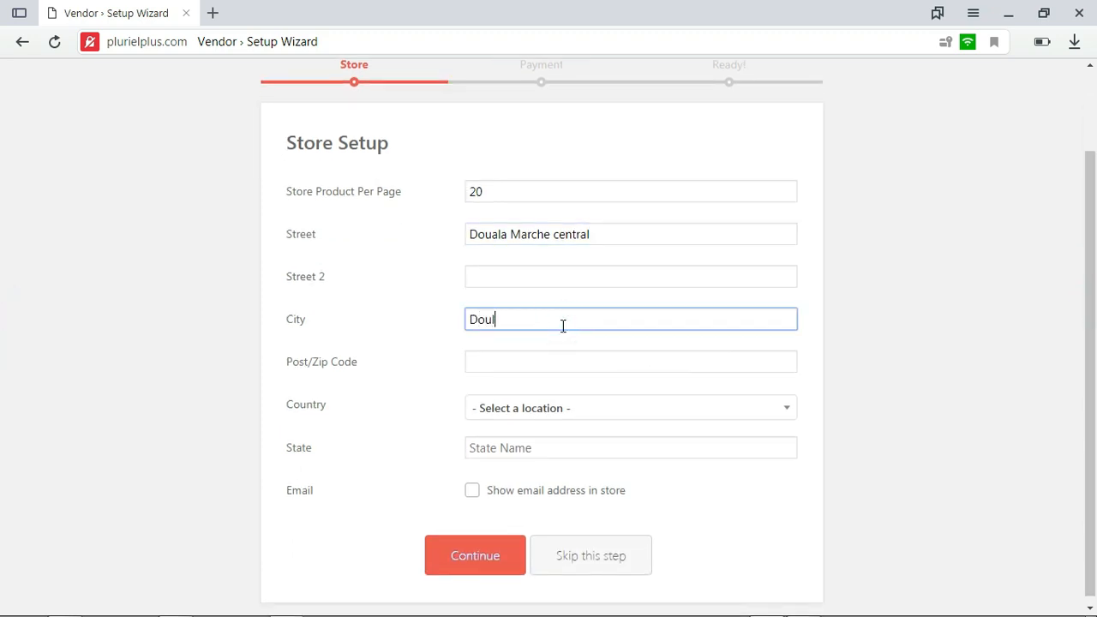
left_click(568, 361)
type("237")
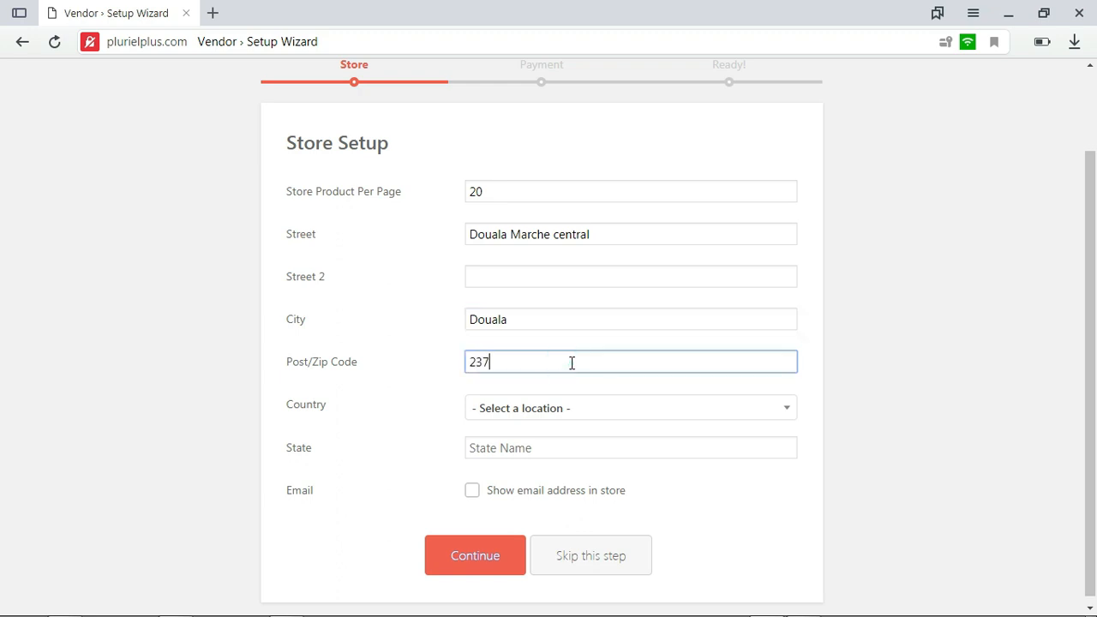
Choose Cameroon as the store's country
left_click(597, 407)
left_click_drag(1094, 317, 1094, 370)
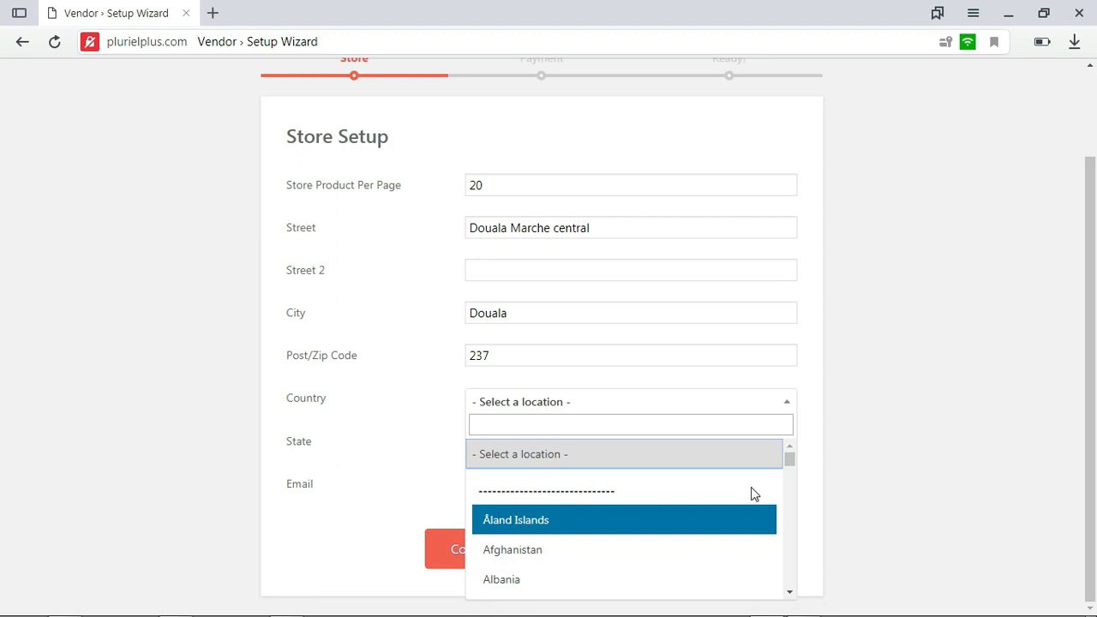
left_click_drag(789, 460, 789, 490)
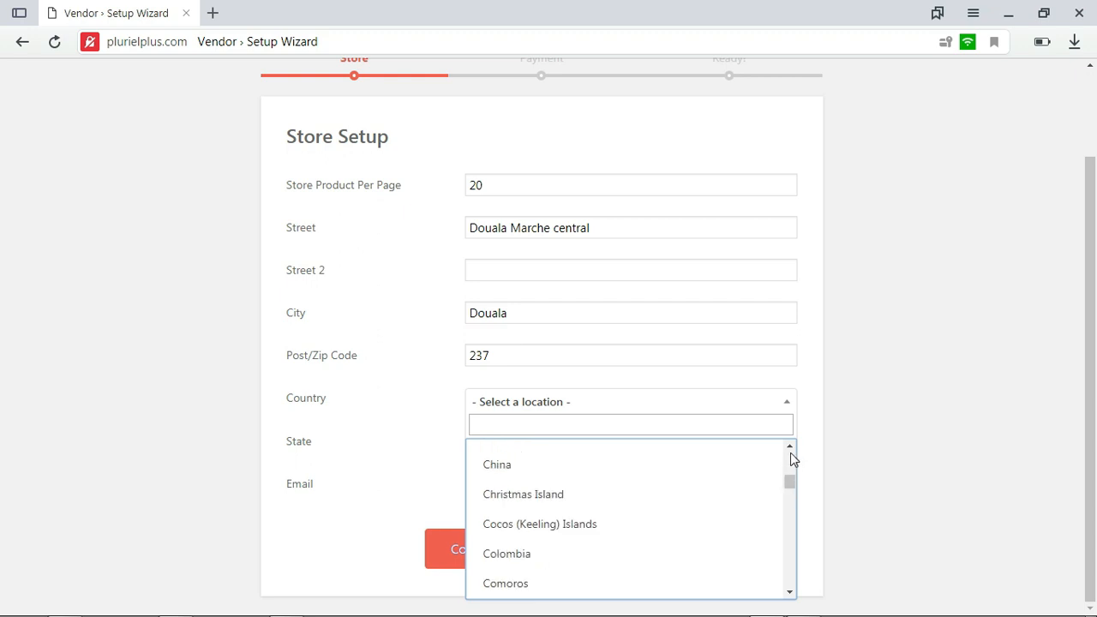
left_click(790, 449)
left_click(792, 446)
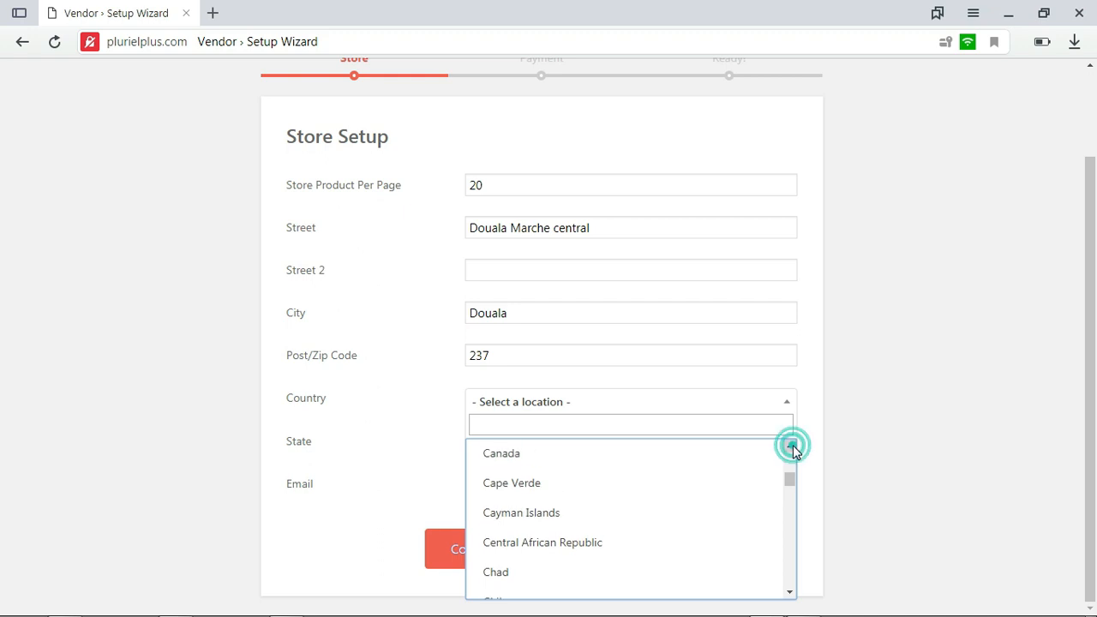
left_click(790, 447)
left_click(583, 448)
Set the store's state to the suggested Cameroun and continue to the payment setup
left_click(546, 441)
left_click(531, 477)
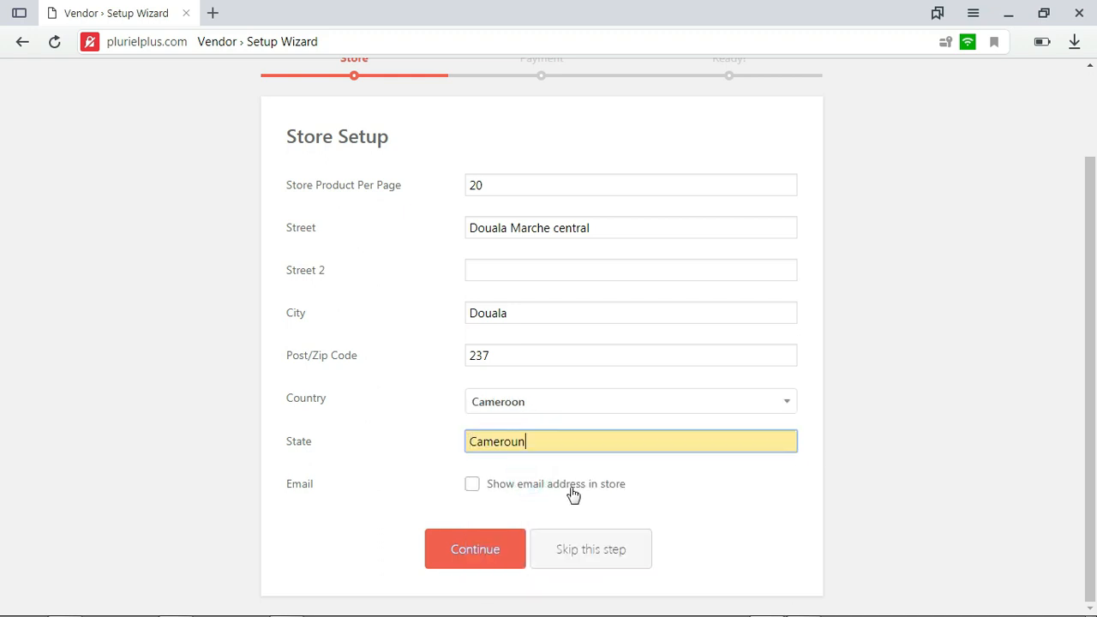
left_click(1092, 372)
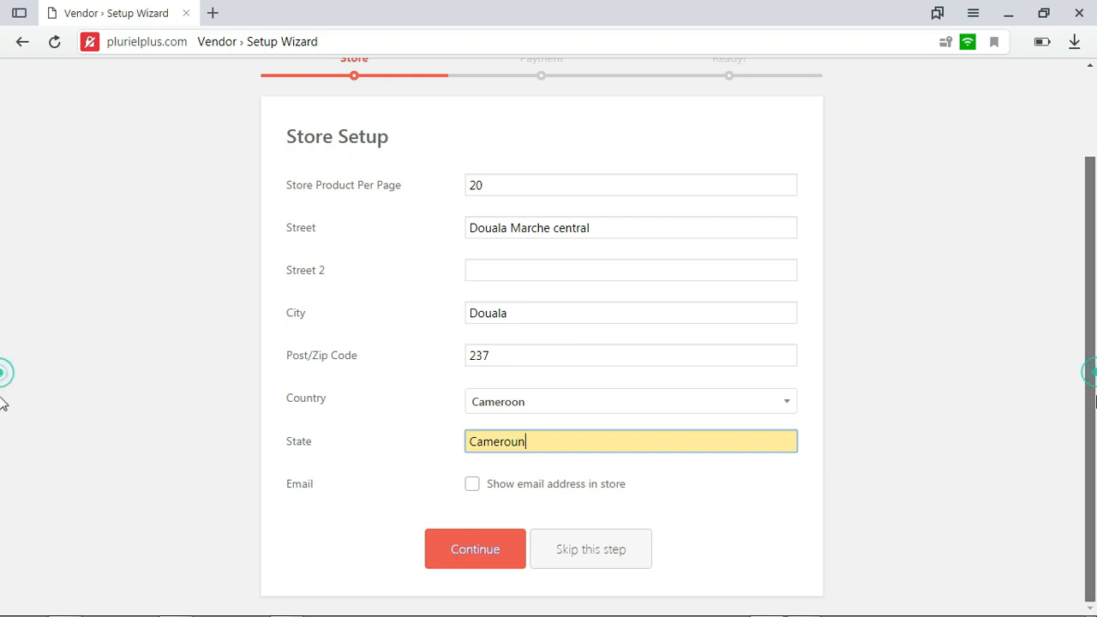
left_click_drag(651, 485, 490, 489)
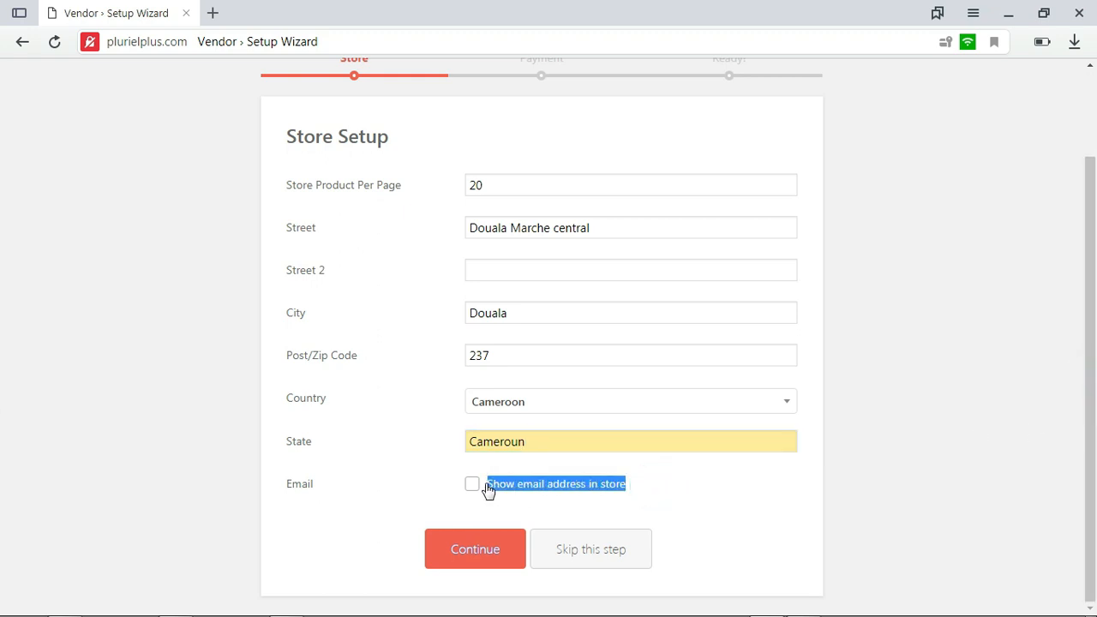
left_click(722, 501)
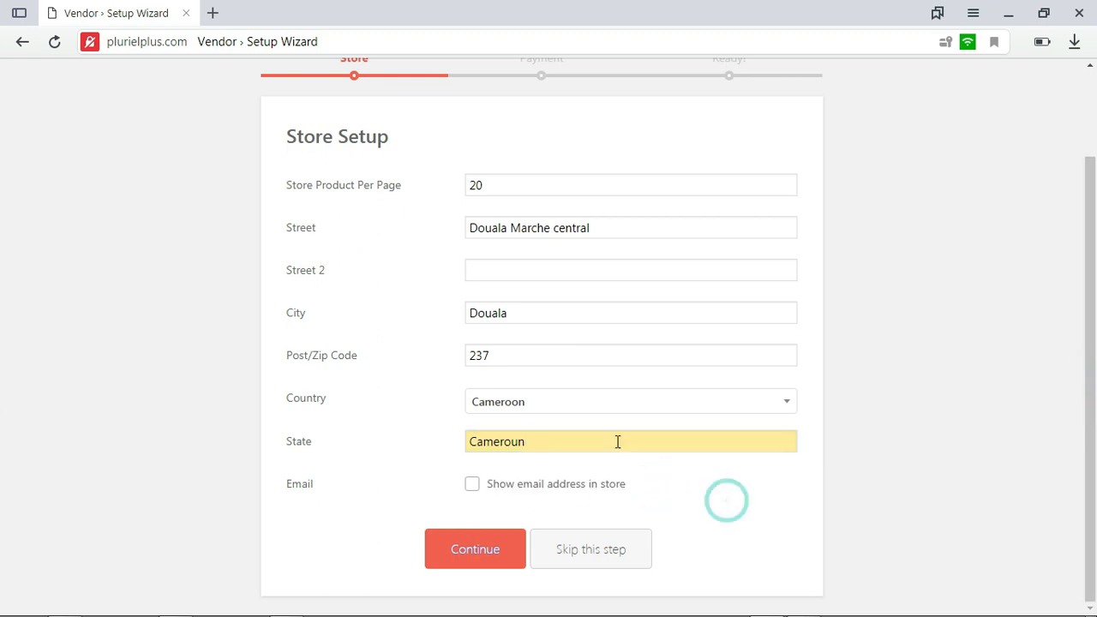
left_click(463, 557)
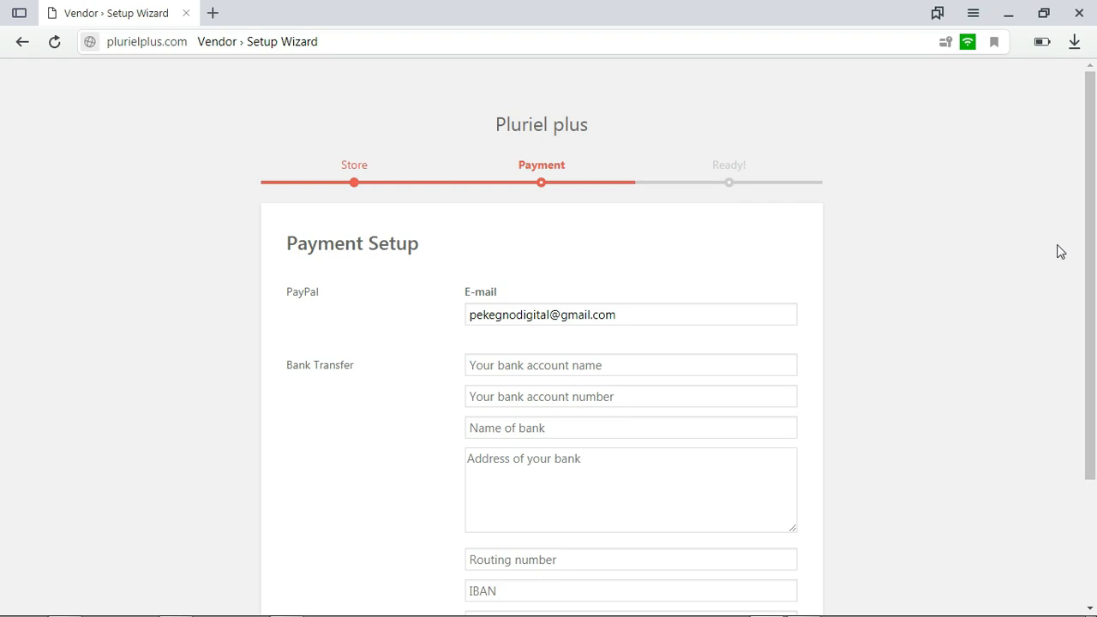
Examine the payment setup options, covering the PayPal e-mail and the bank transfer fields
scroll(3, 239, "down", 2)
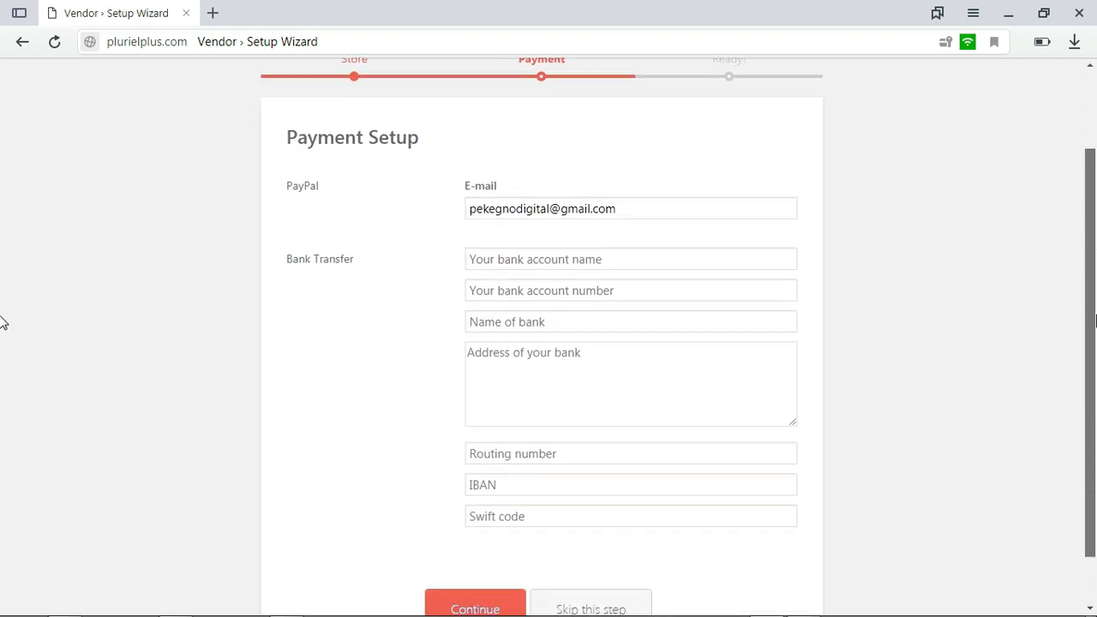
left_click_drag(641, 202, 435, 208)
left_click(434, 223)
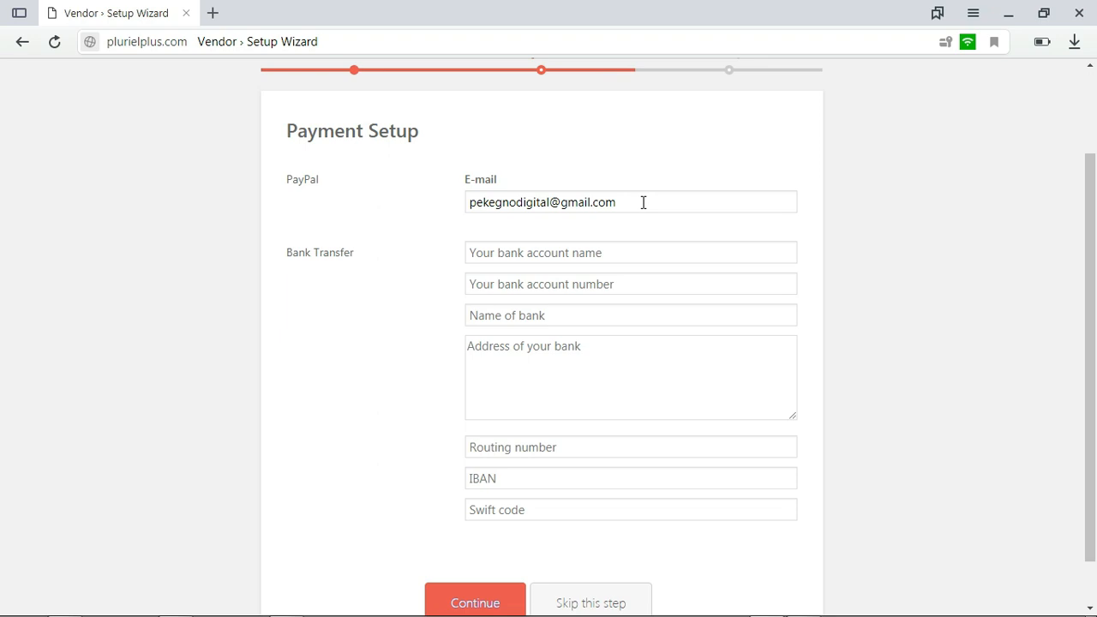
left_click_drag(642, 202, 417, 220)
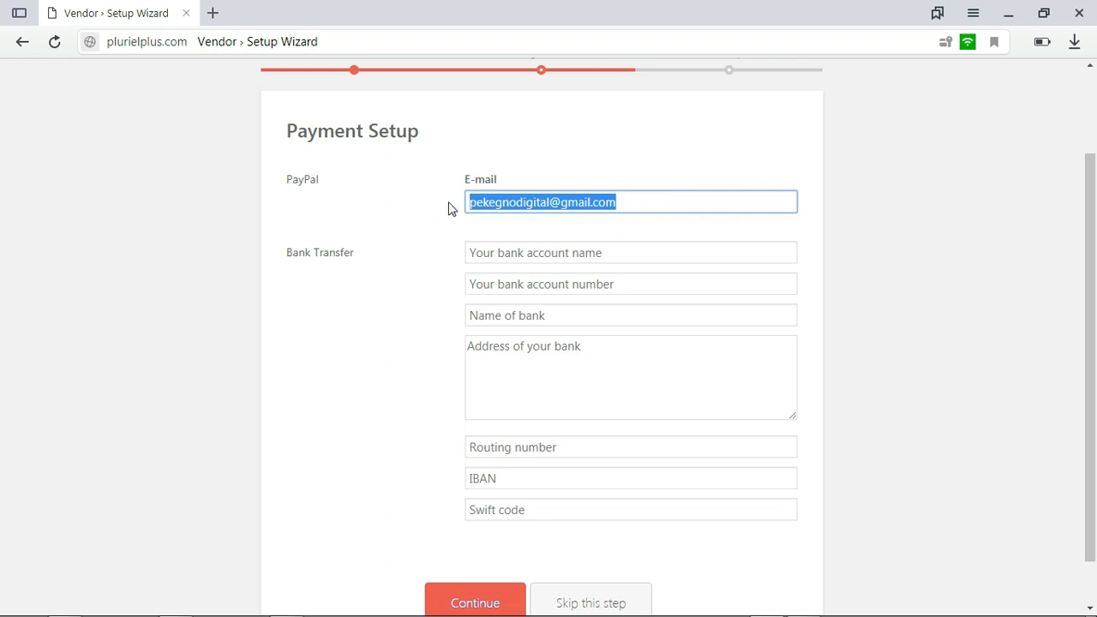
left_click_drag(329, 180, 269, 183)
left_click_drag(620, 204, 345, 252)
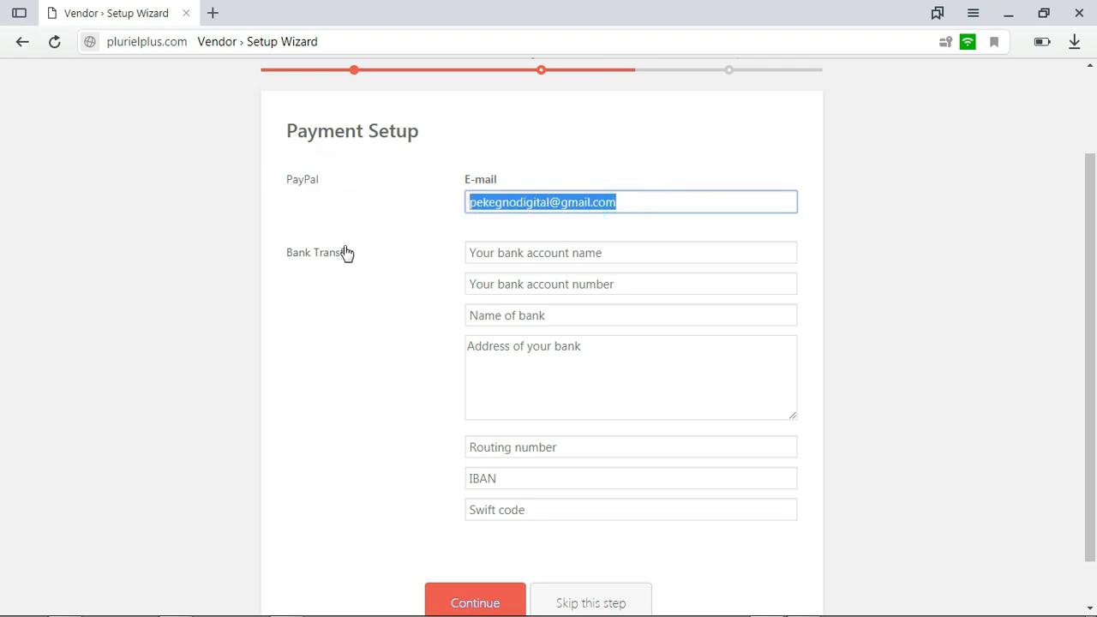
left_click(594, 260)
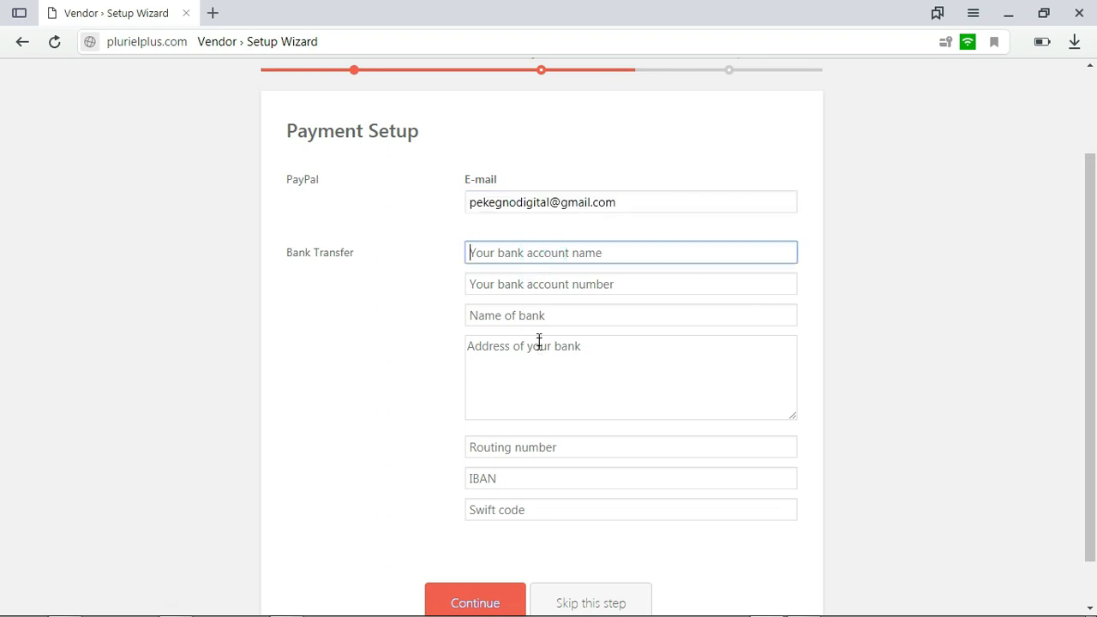
scroll(664, 299, "up", 1)
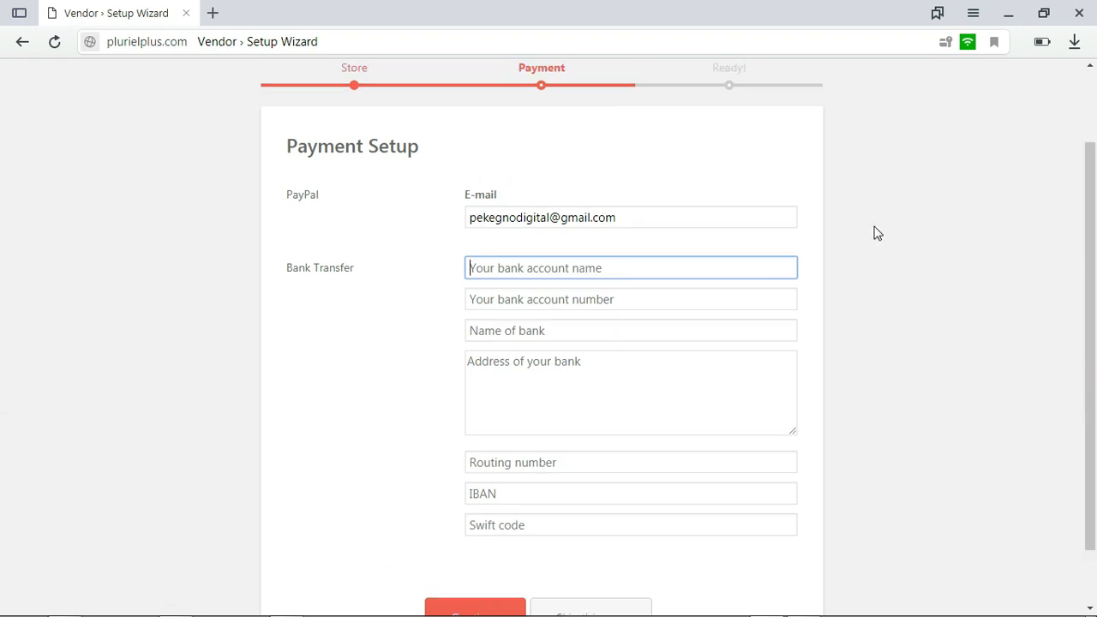
scroll(823, 218, "down", 2)
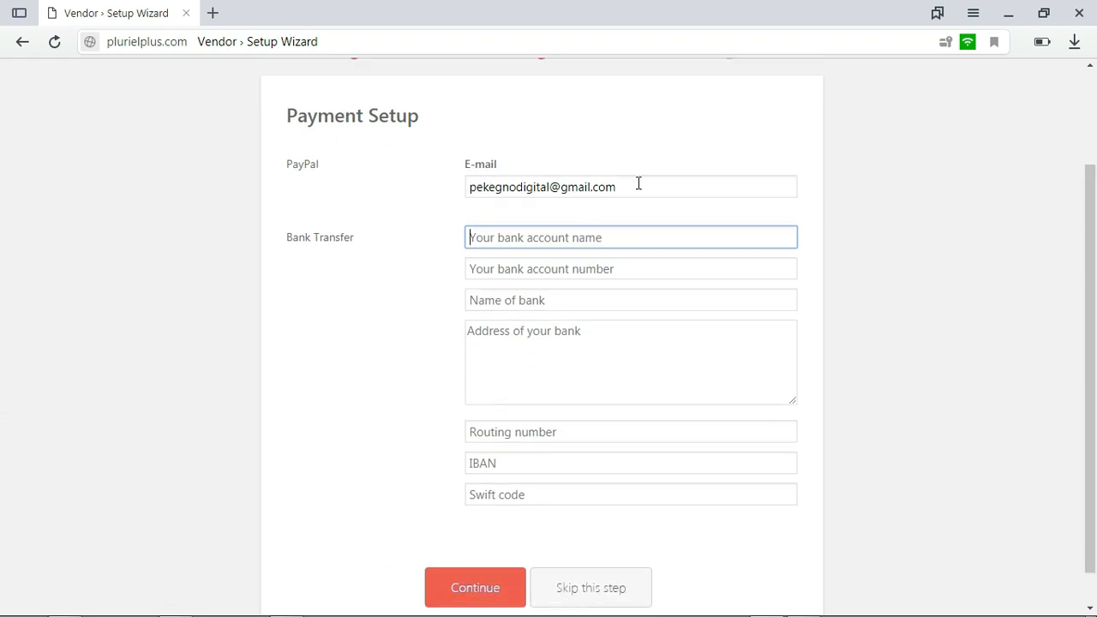
scroll(540, 515, "down", 2)
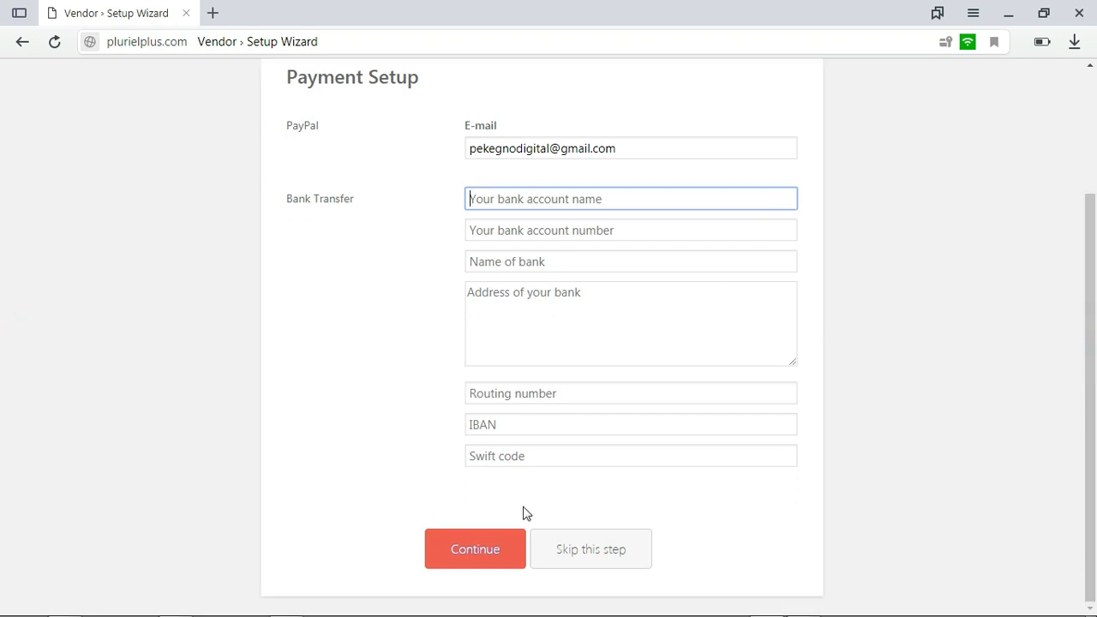
Submit the payment setup with its bank transfer fields blank and open the store dashboard
left_click(466, 552)
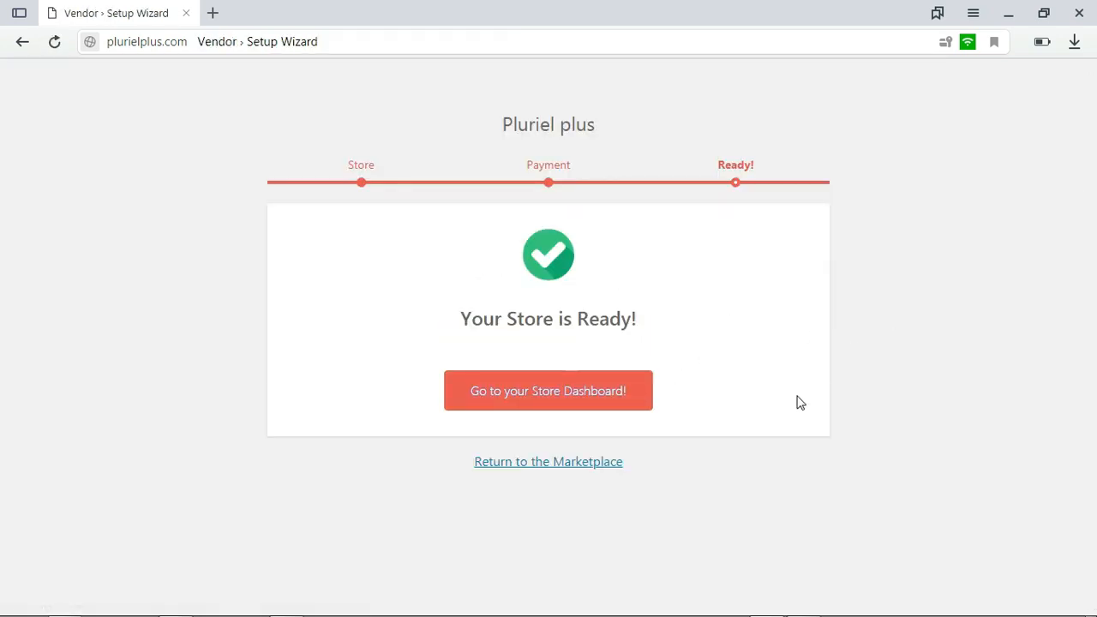
left_click(556, 387)
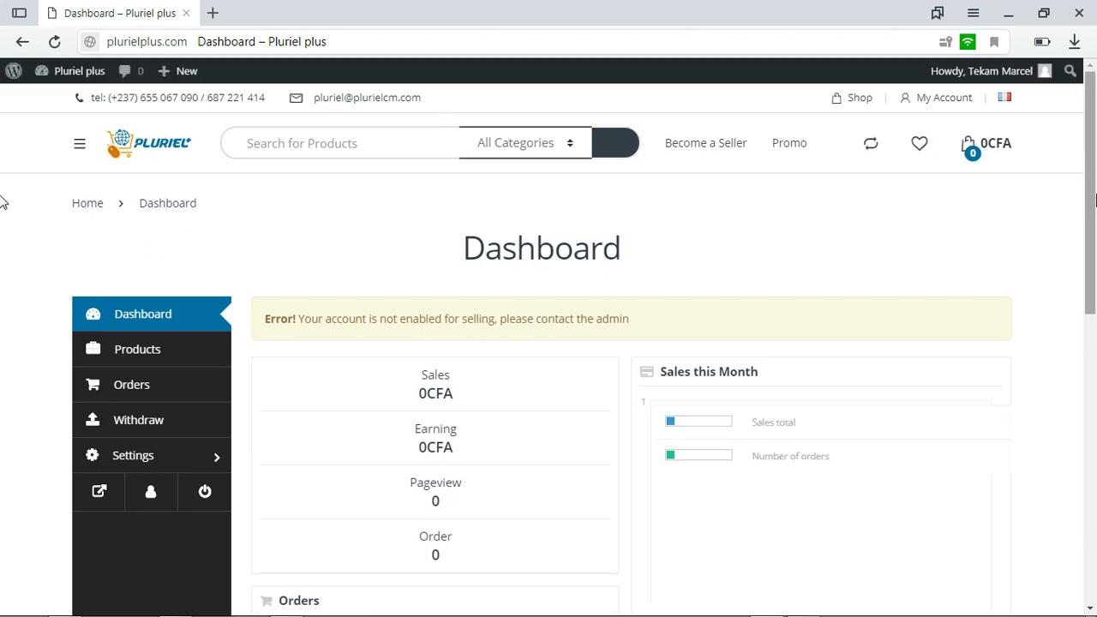
Examine the vendor dashboard's sales, orders and products summaries and the notice about the account's selling status
scroll(4, 257, "down", 3)
scroll(4, 359, "down", 2)
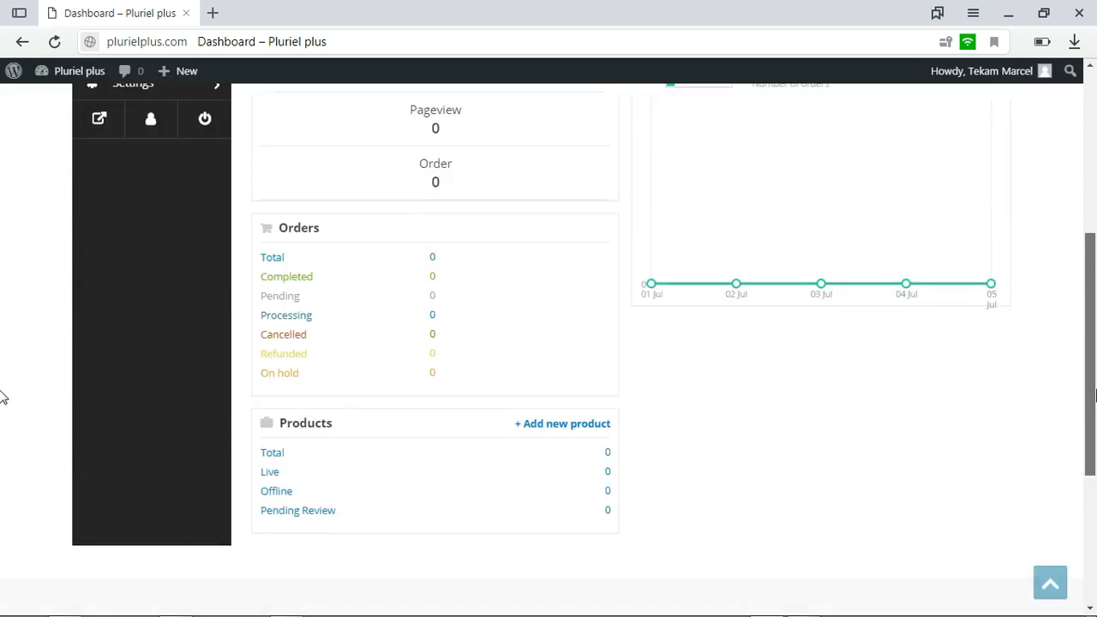
scroll(4, 257, "up", 10)
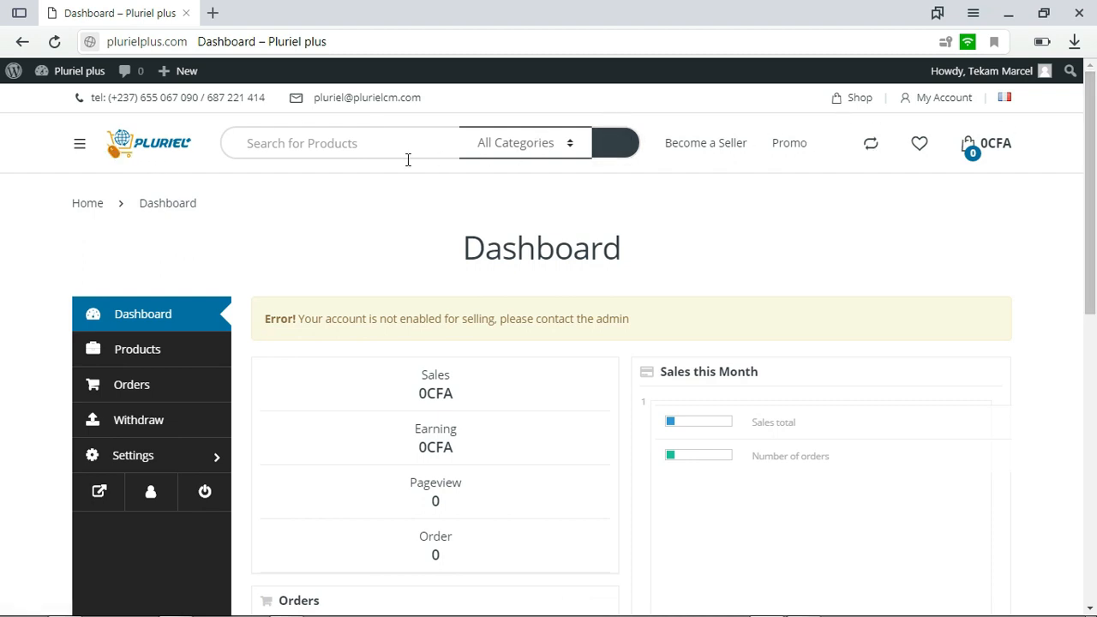
left_click(206, 207)
left_click_drag(185, 208, 141, 207)
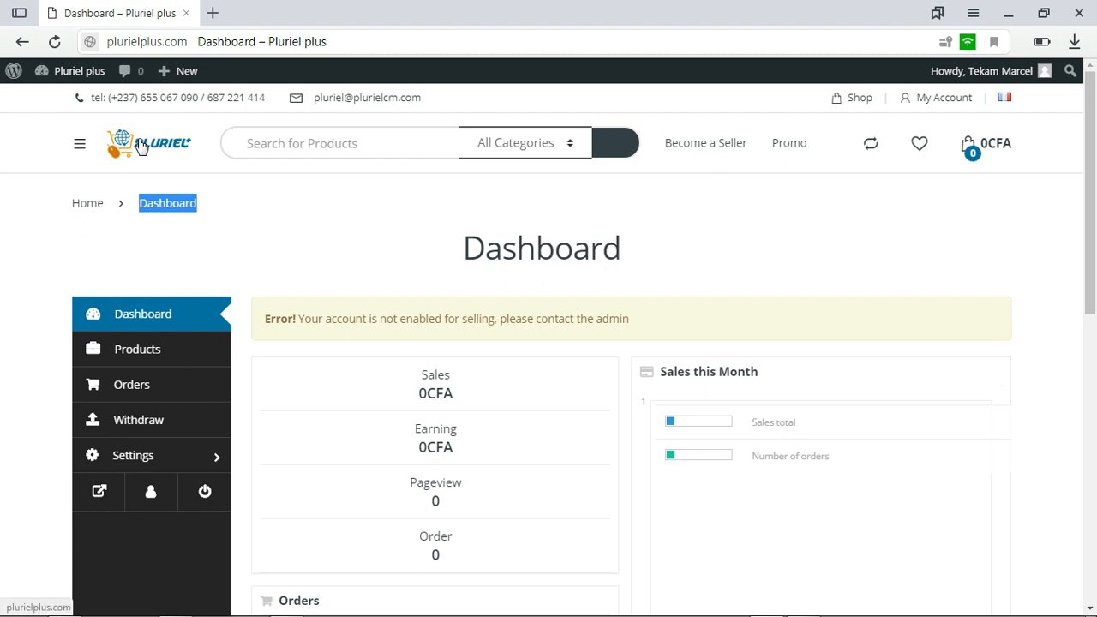
left_click_drag(1095, 186, 1095, 206)
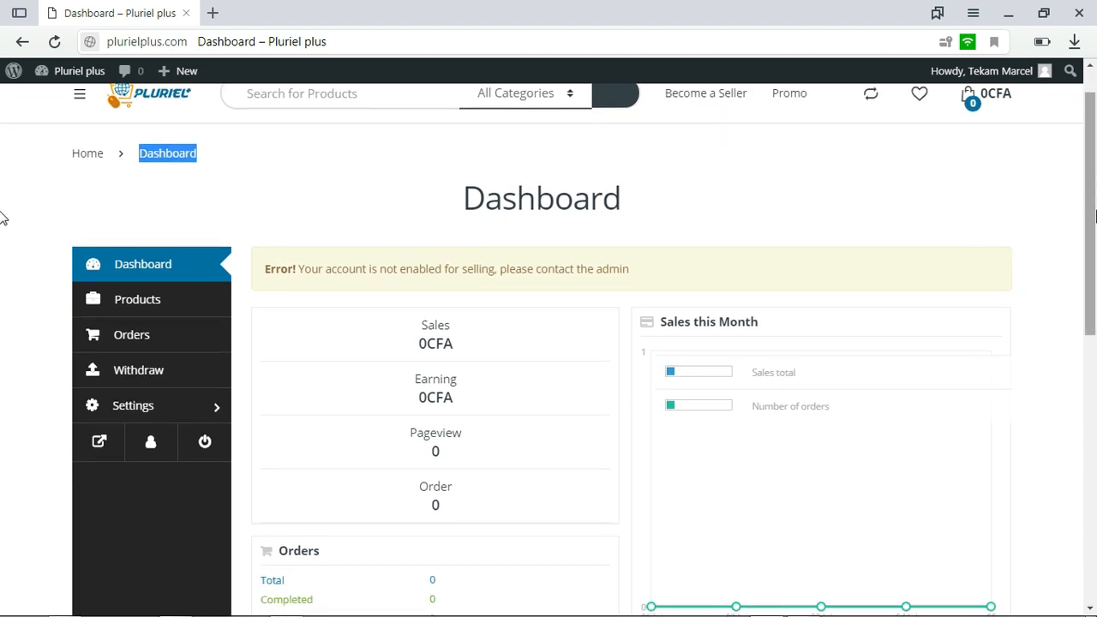
left_click_drag(1095, 212, 1095, 240)
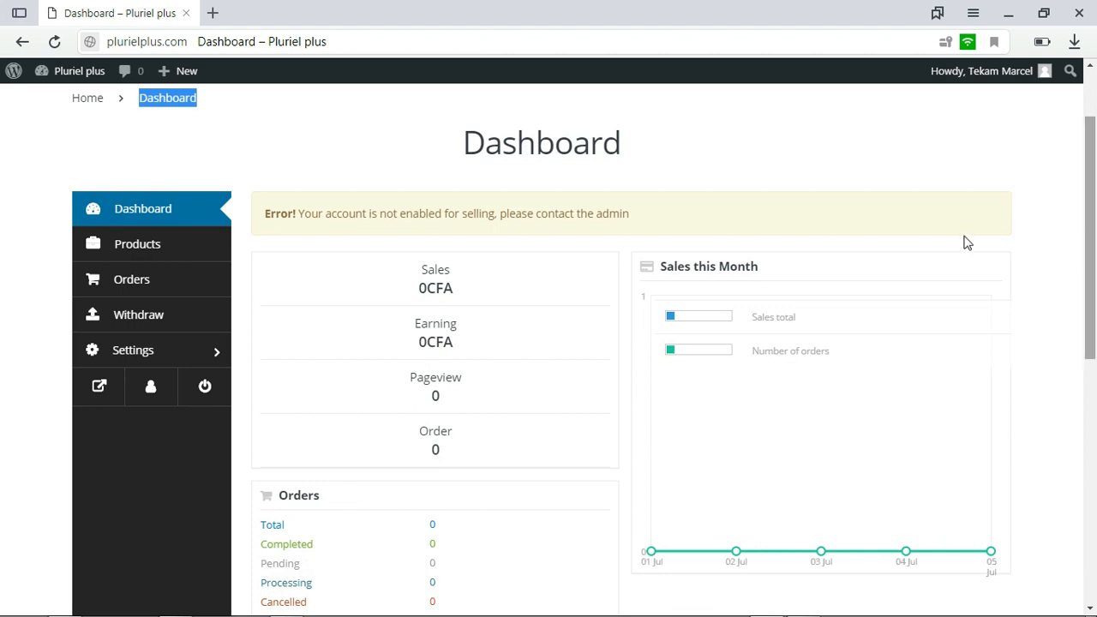
left_click_drag(263, 181, 321, 199)
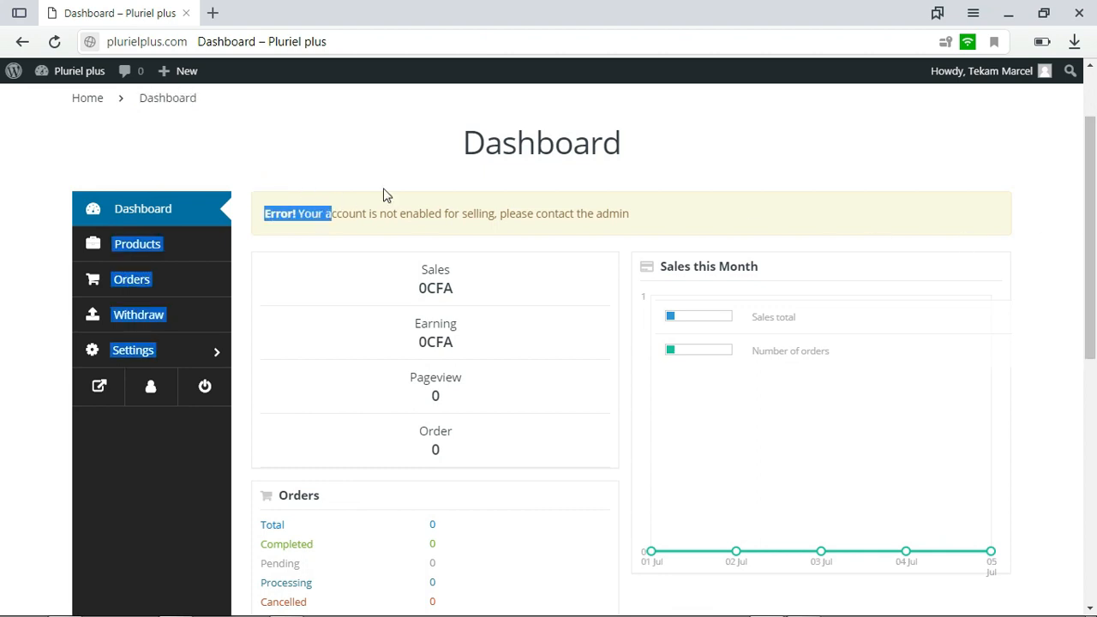
left_click(388, 167)
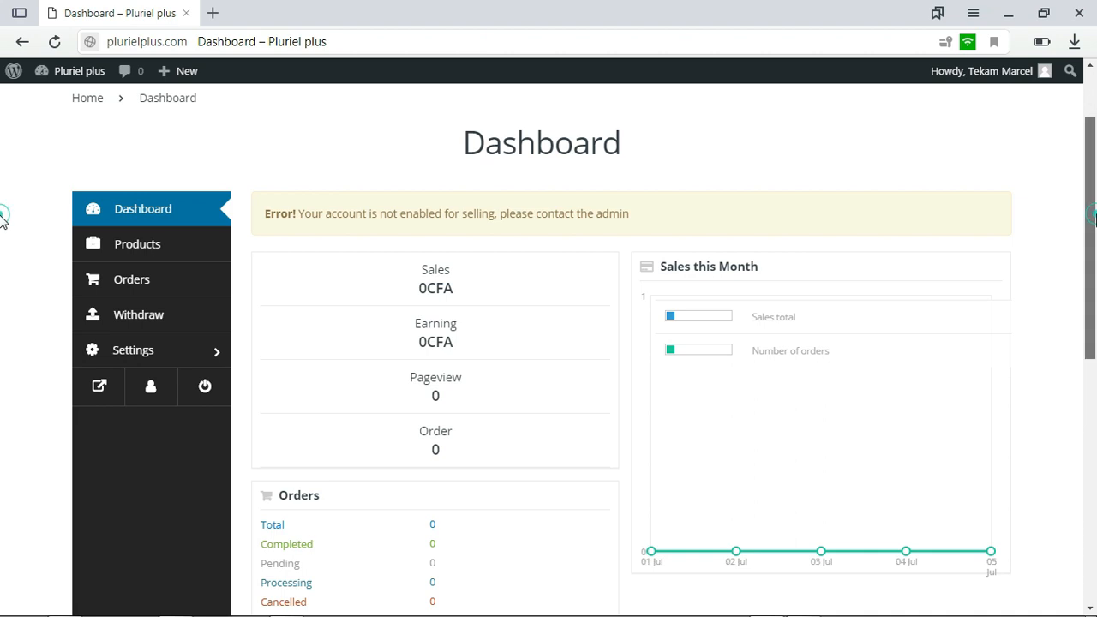
Dismiss the Windows color scheme prompt without choosing any of its options
scroll(1093, 212, "up", 2)
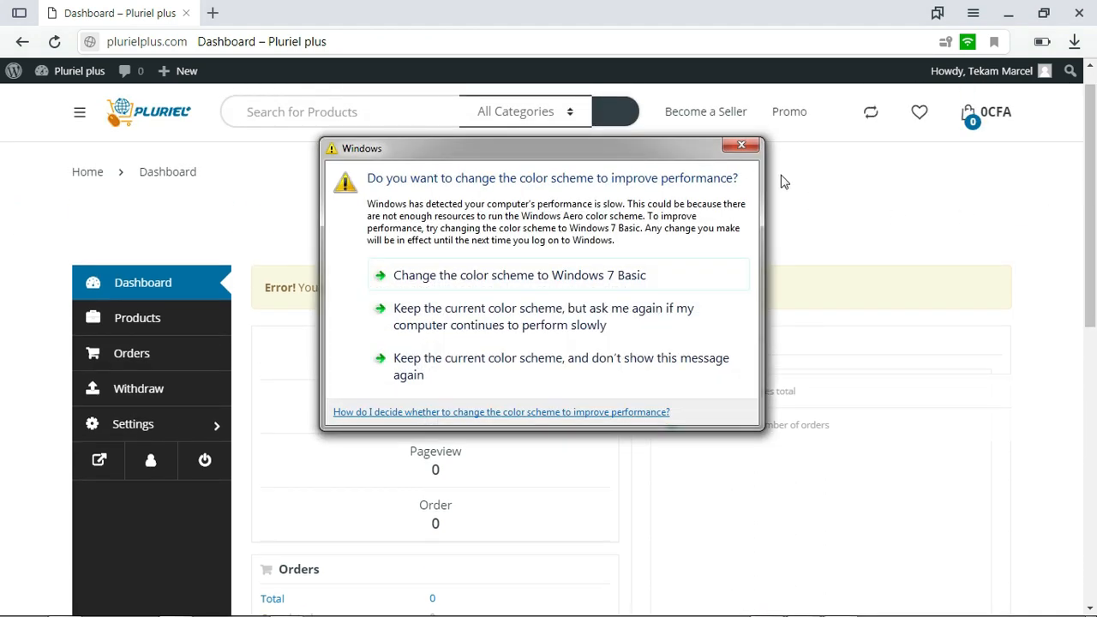
left_click(740, 145)
scroll(1062, 214, "up", 2)
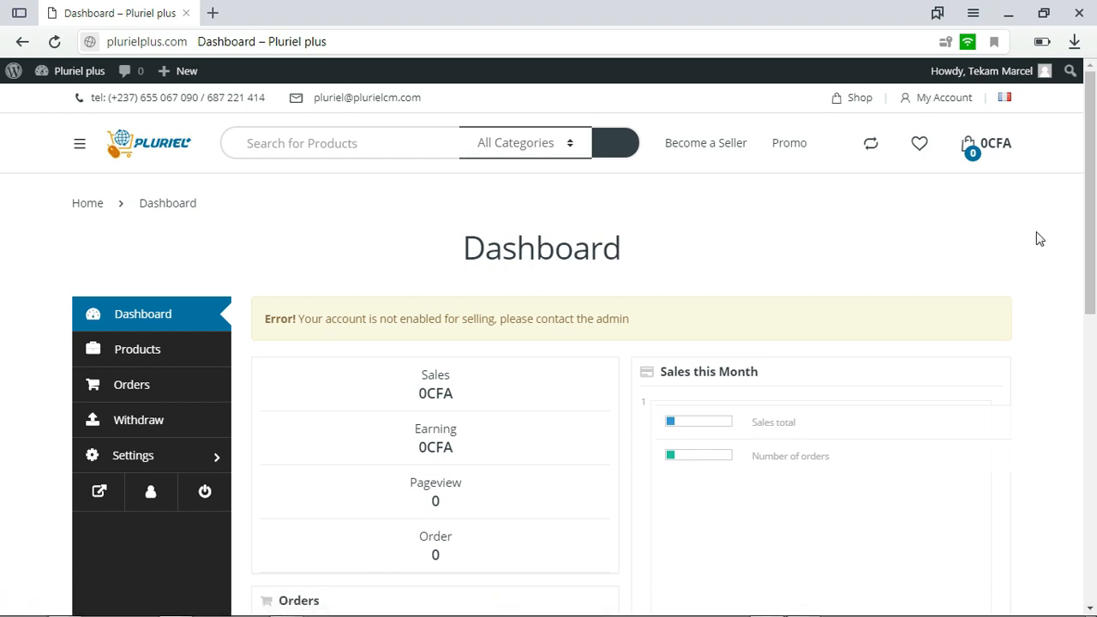
scroll(1, 253, "down", 1)
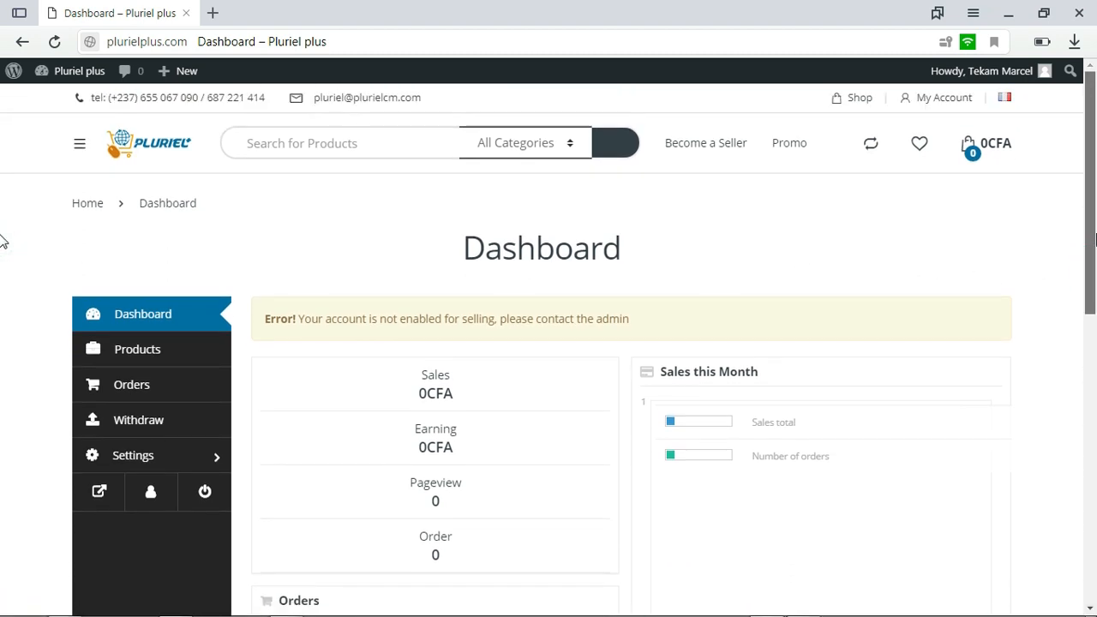
Review the vendor dashboard's selling status notice and reload the page
scroll(2, 257, "down", 3)
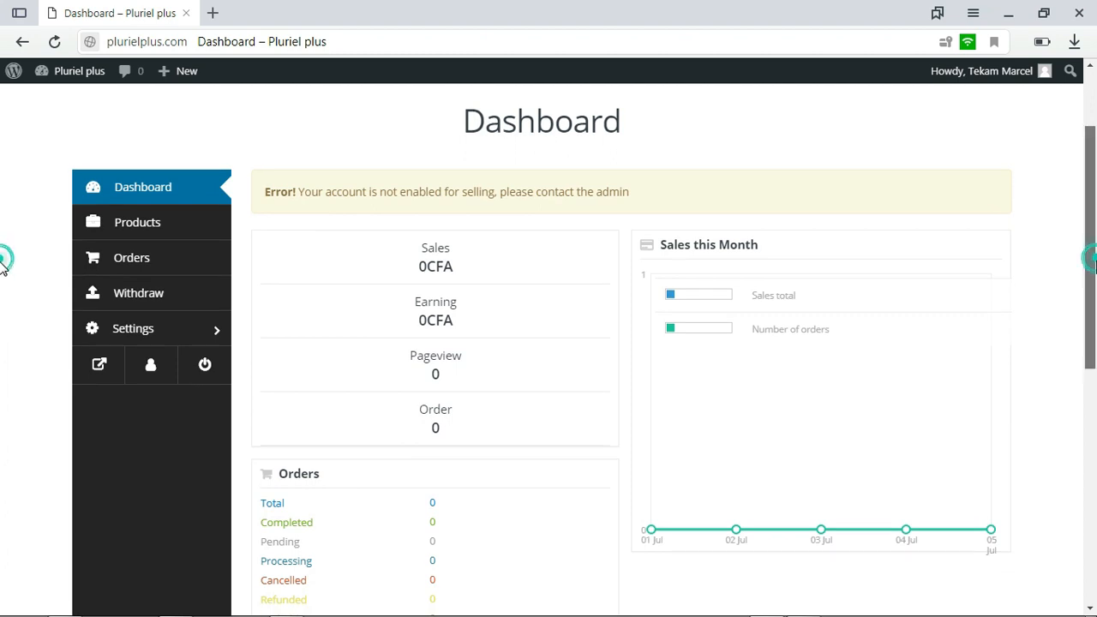
scroll(1, 257, "up", 2)
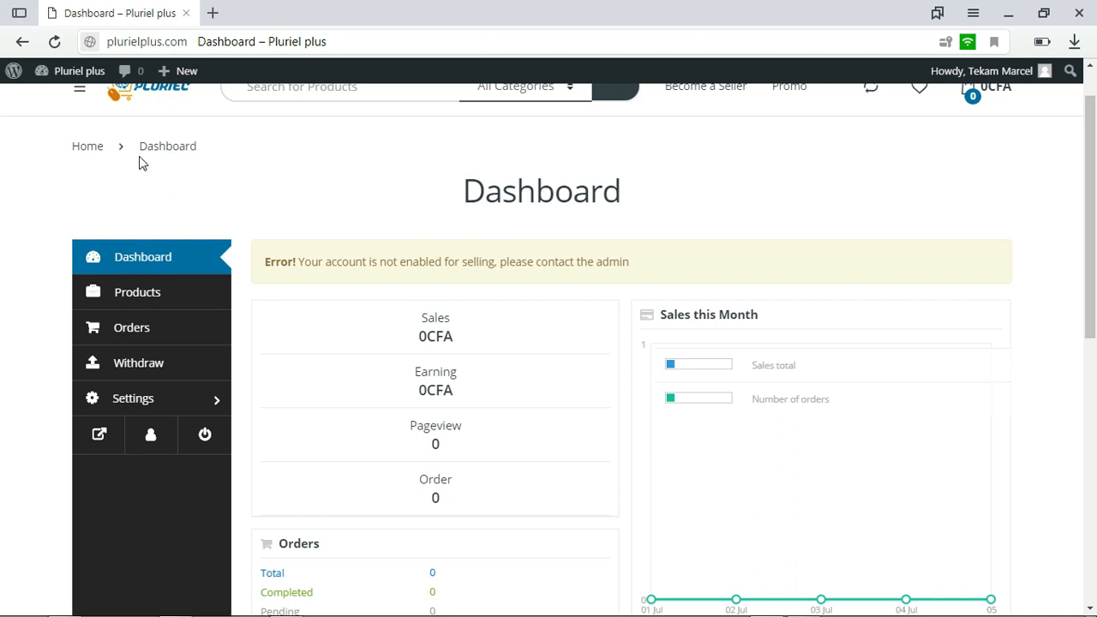
left_click(54, 41)
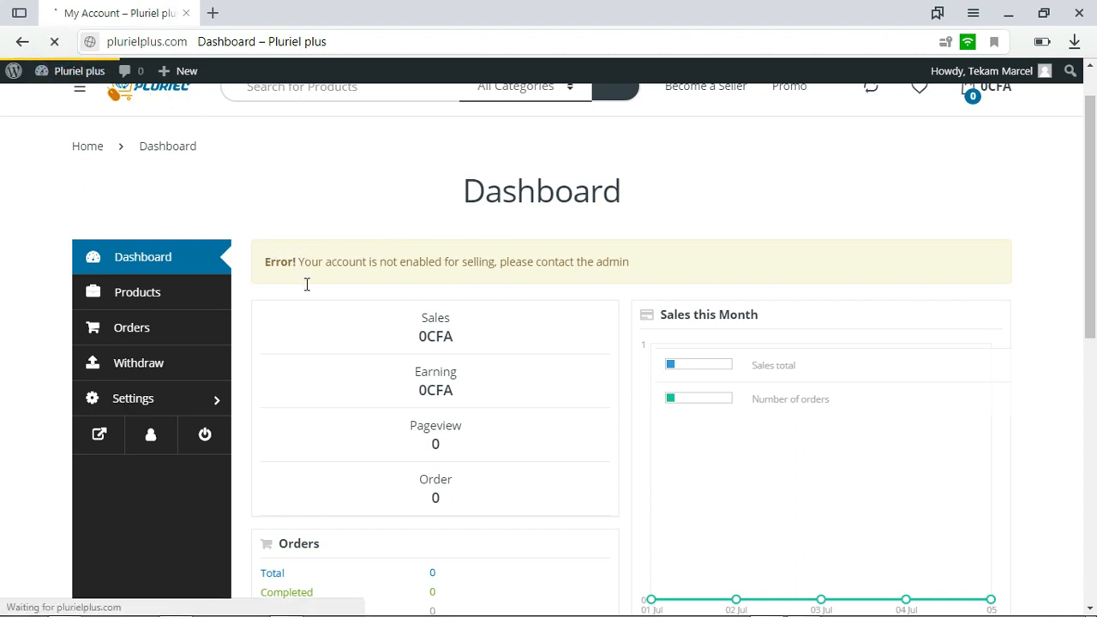
Replace the prefilled admin username in the login form with the vendor account's username
mouse_move(1091, 166)
left_mouse_down()
mouse_move(1091, 211)
mouse_move(1090, 177)
left_mouse_up()
left_click(184, 369)
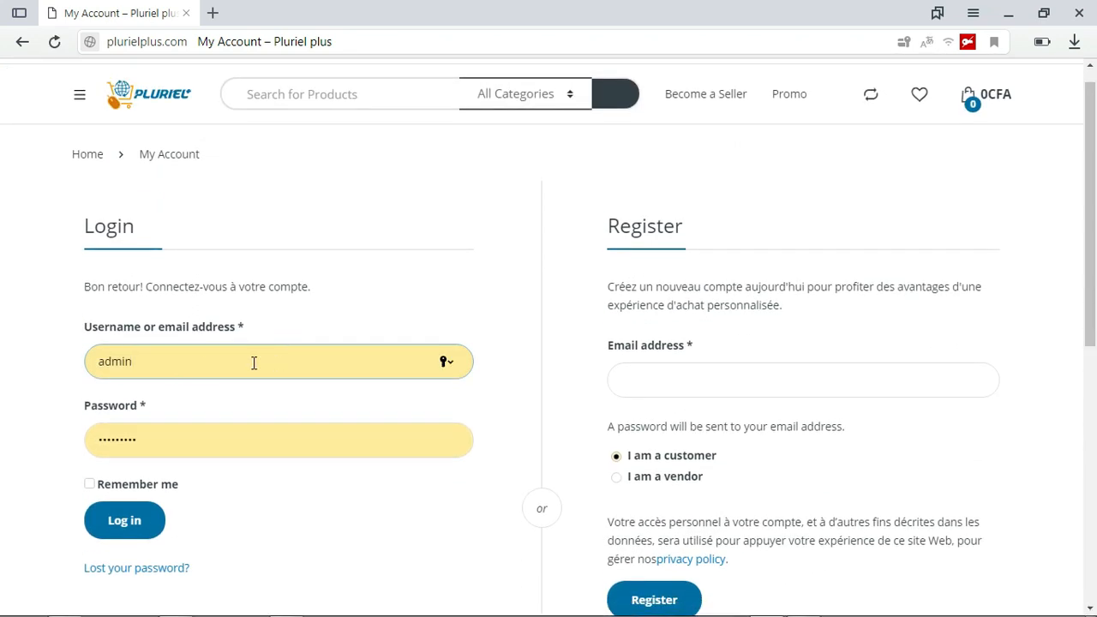
double_click(180, 362)
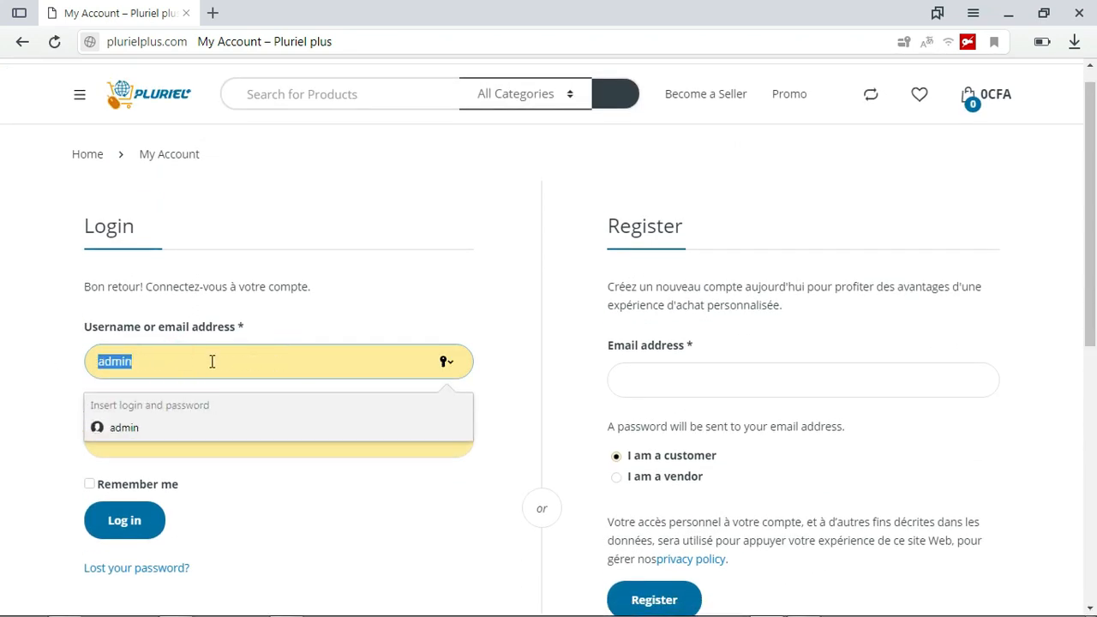
key("BackSpace")
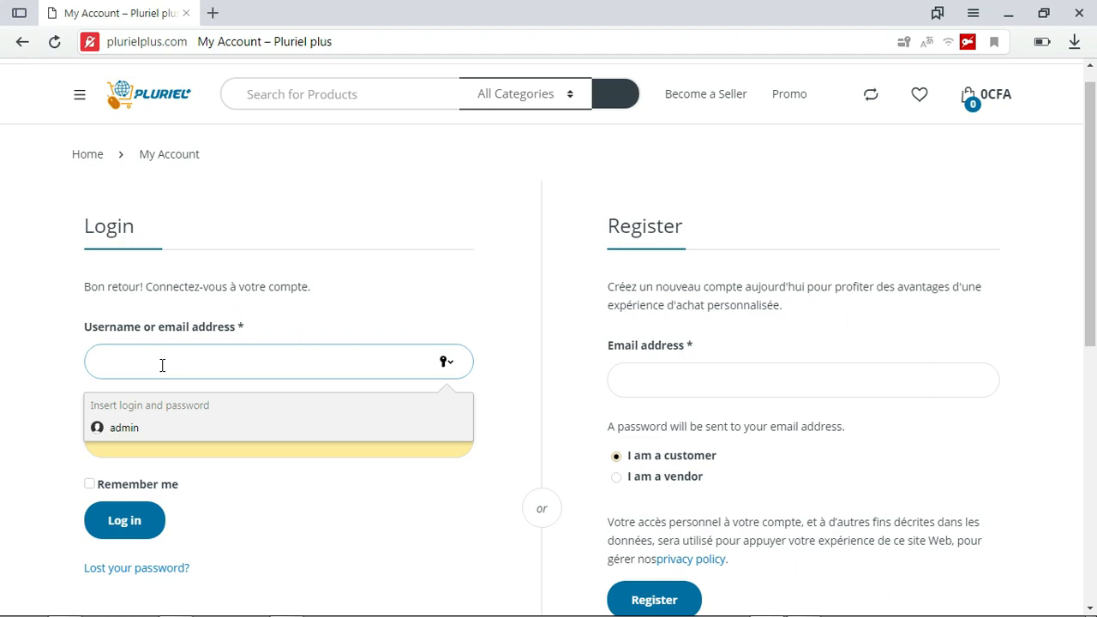
type("pekegno")
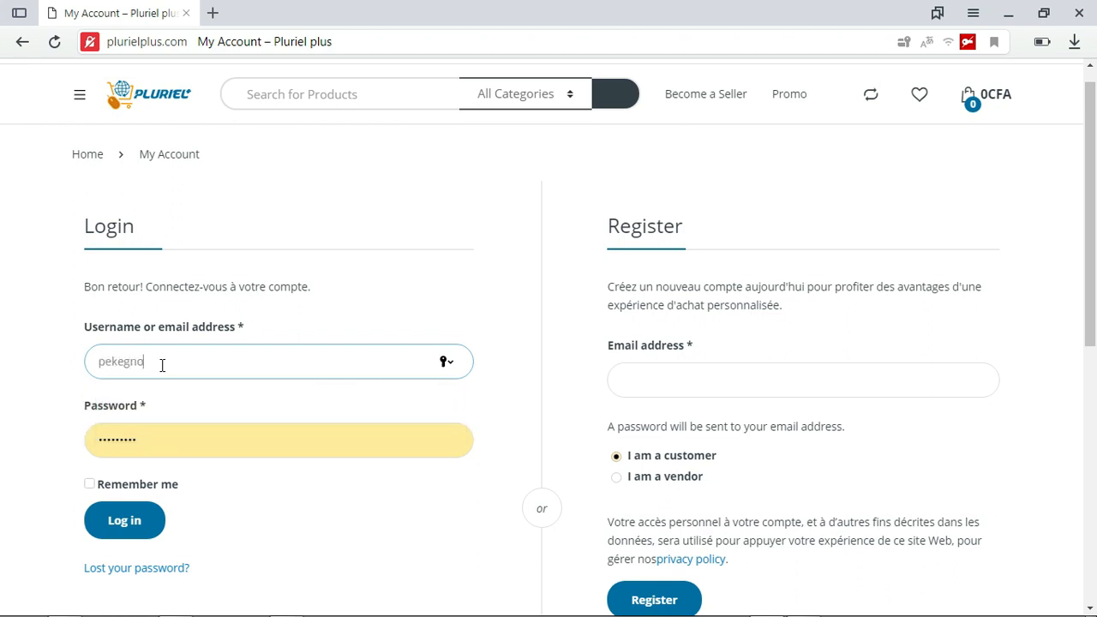
Paste the vendor account's password over the prefilled one and log in with Remember me left unticked
double_click(162, 440)
right_click(167, 438)
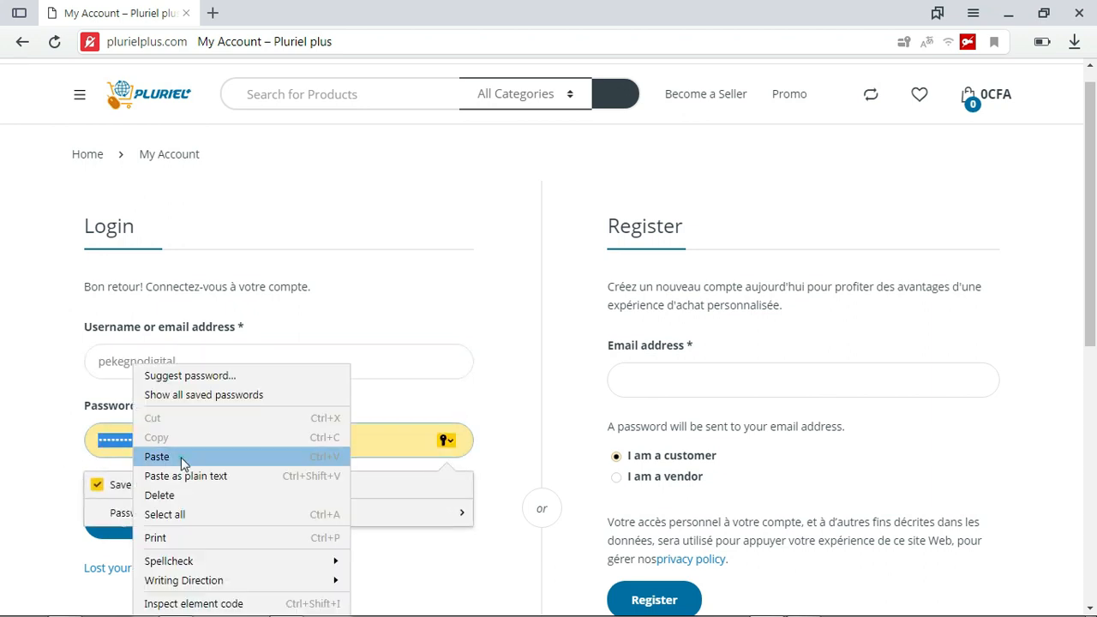
left_click(178, 457)
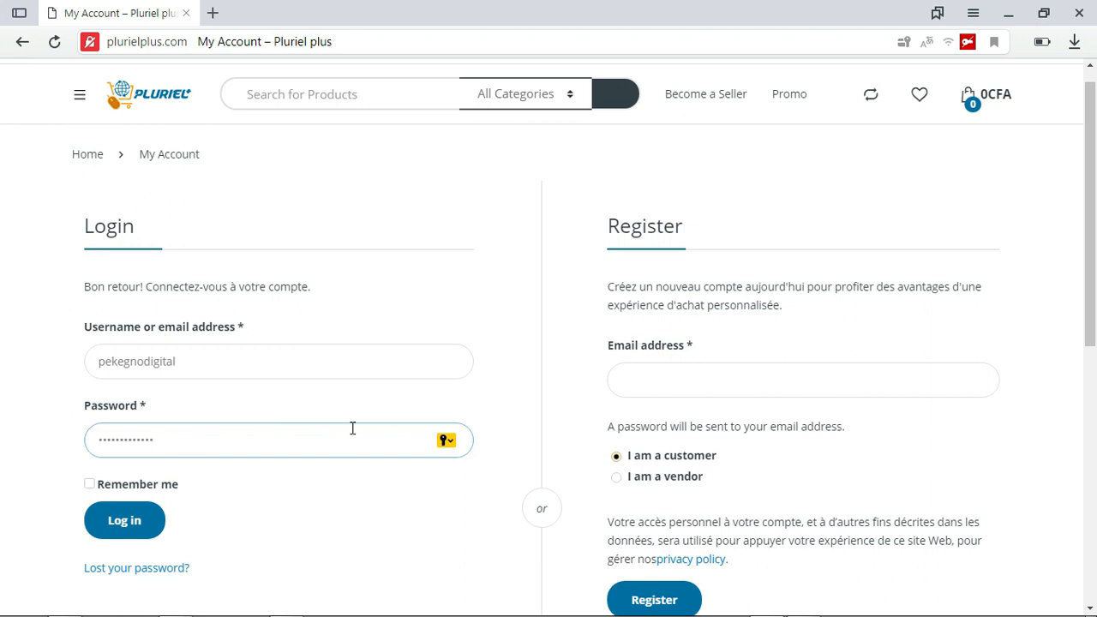
left_click(90, 485)
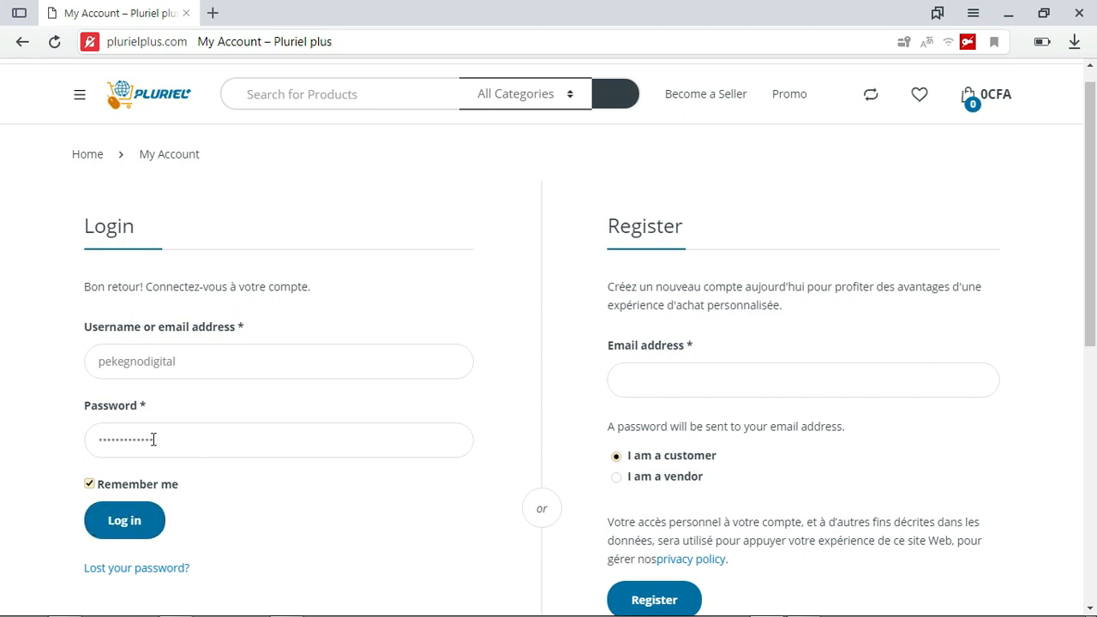
left_click(89, 484)
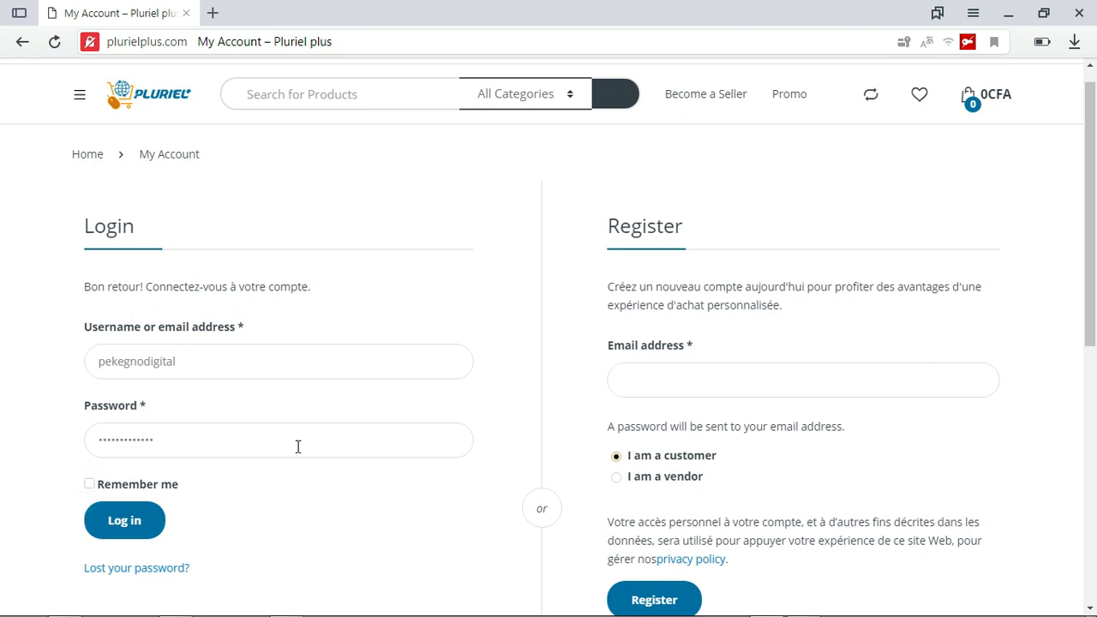
left_click(135, 519)
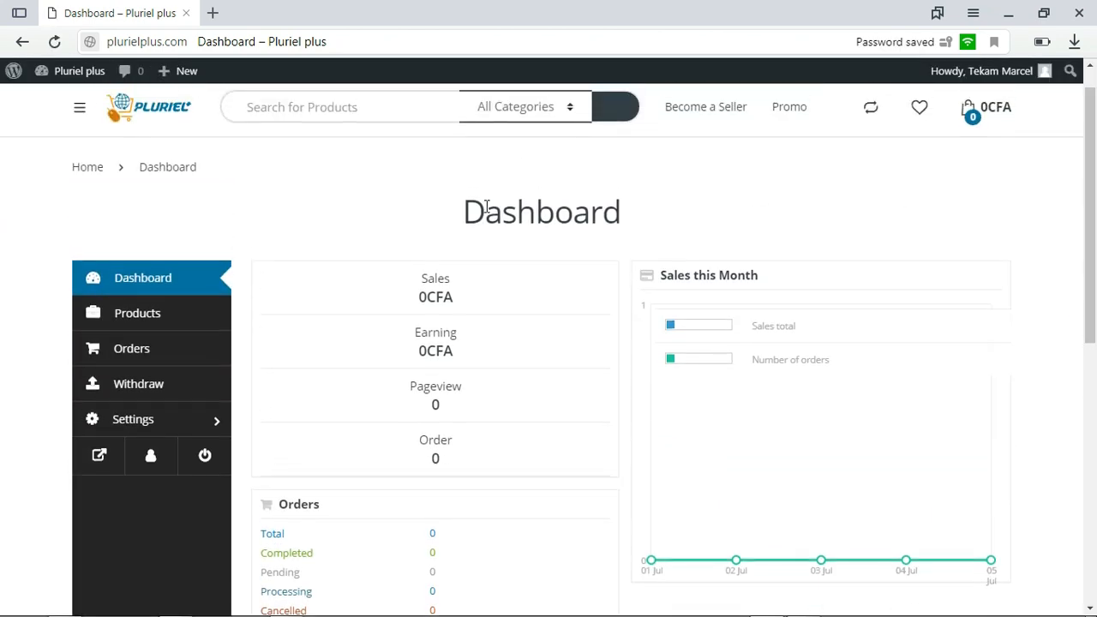
Examine the vendor dashboard's sales, orders and products summaries
scroll(1, 257, "down", 2)
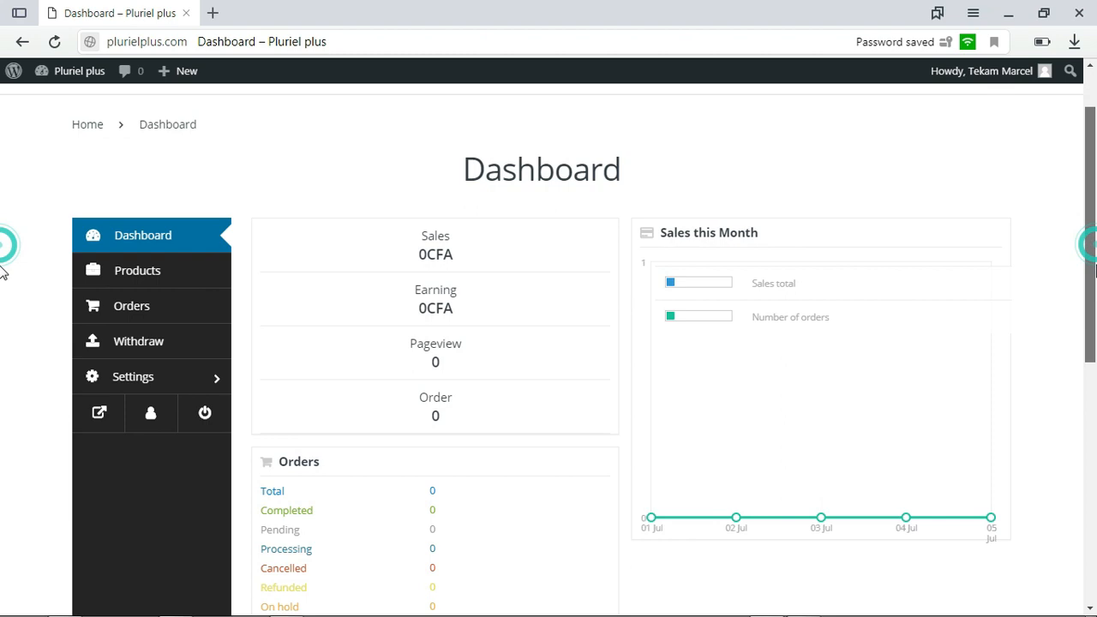
scroll(2, 298, "down", 1)
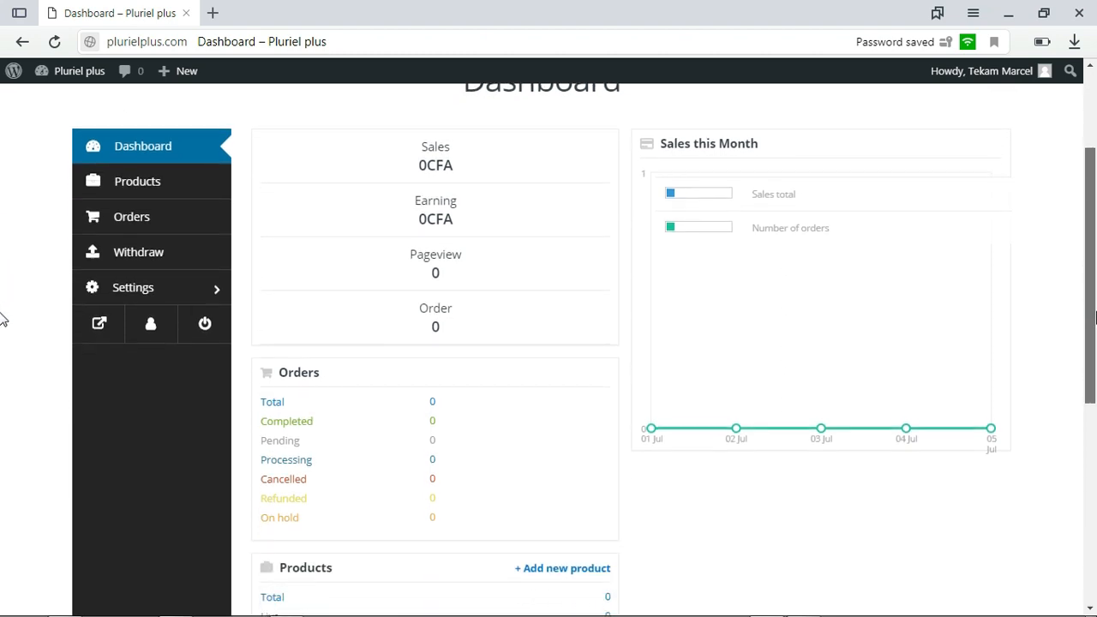
scroll(2, 272, "up", 2)
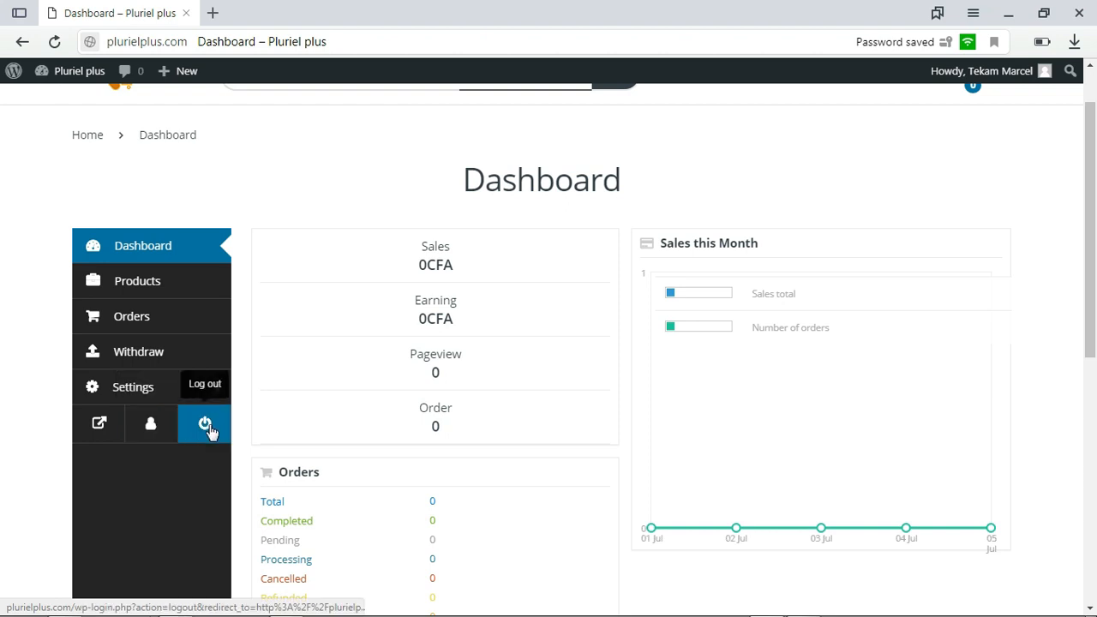
Open the vendor's account details for editing and paste the existing password as the current password under Password Change
left_click(153, 426)
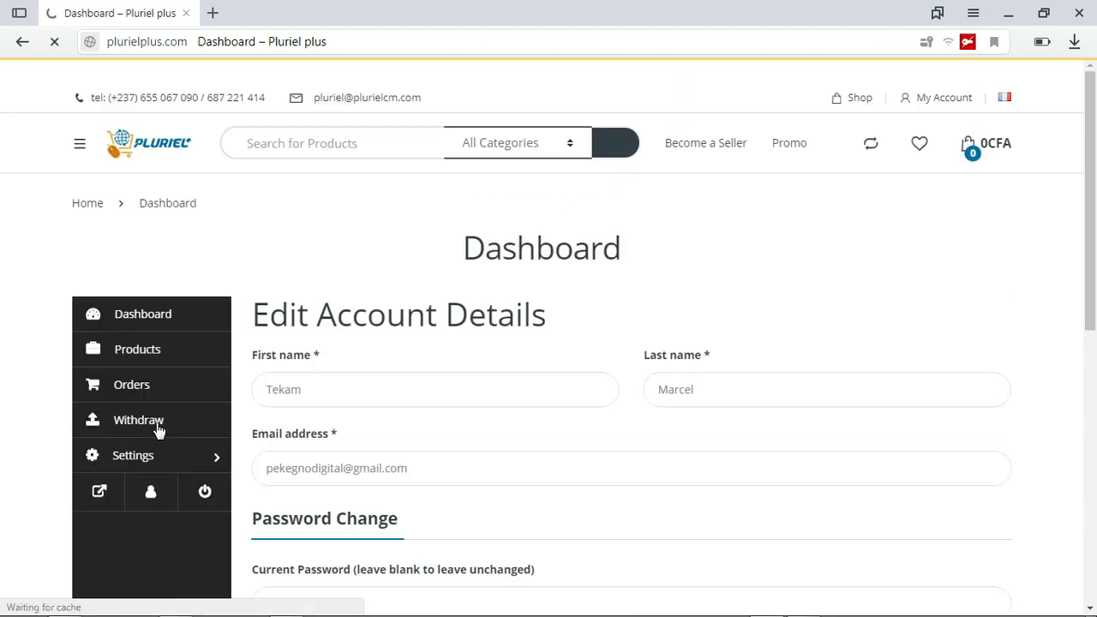
scroll(3, 225, "down", 1)
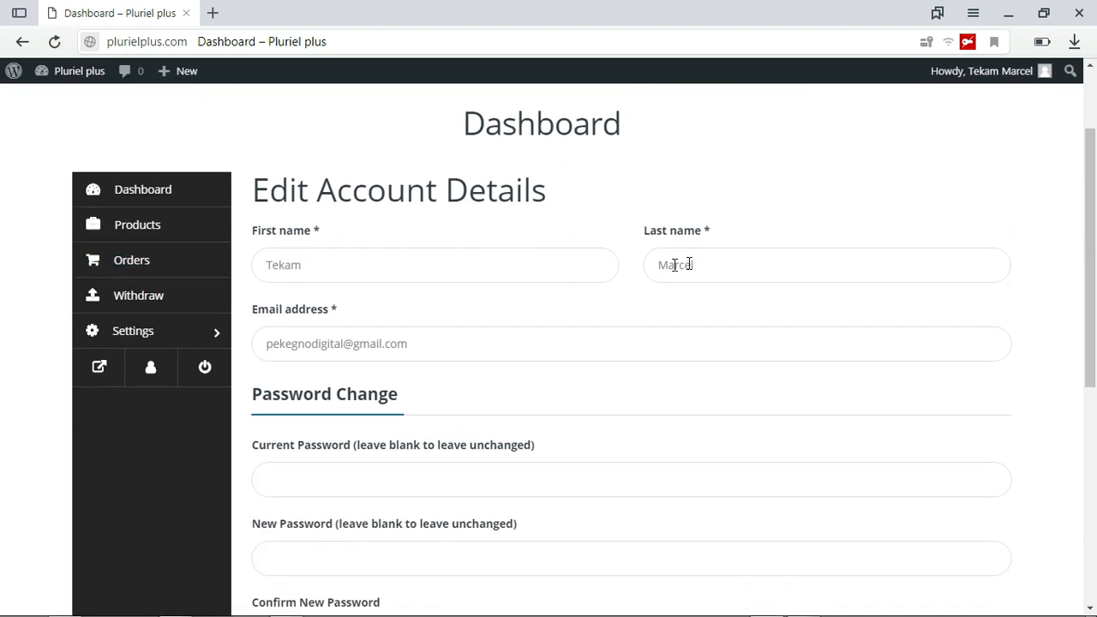
scroll(857, 257, "down", 1)
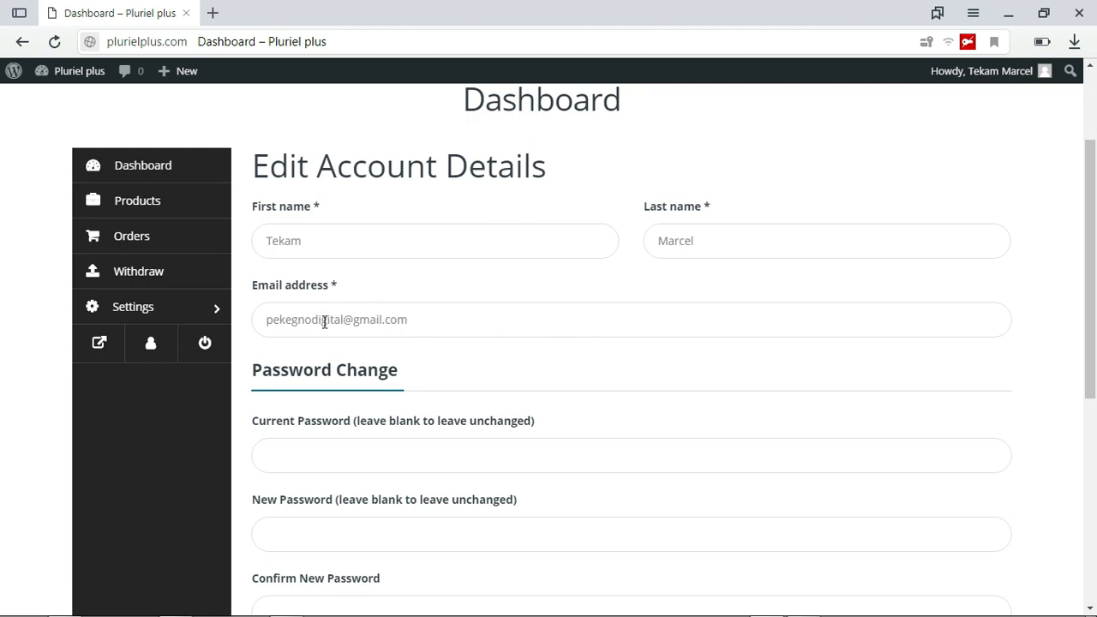
scroll(3, 342, "down", 1)
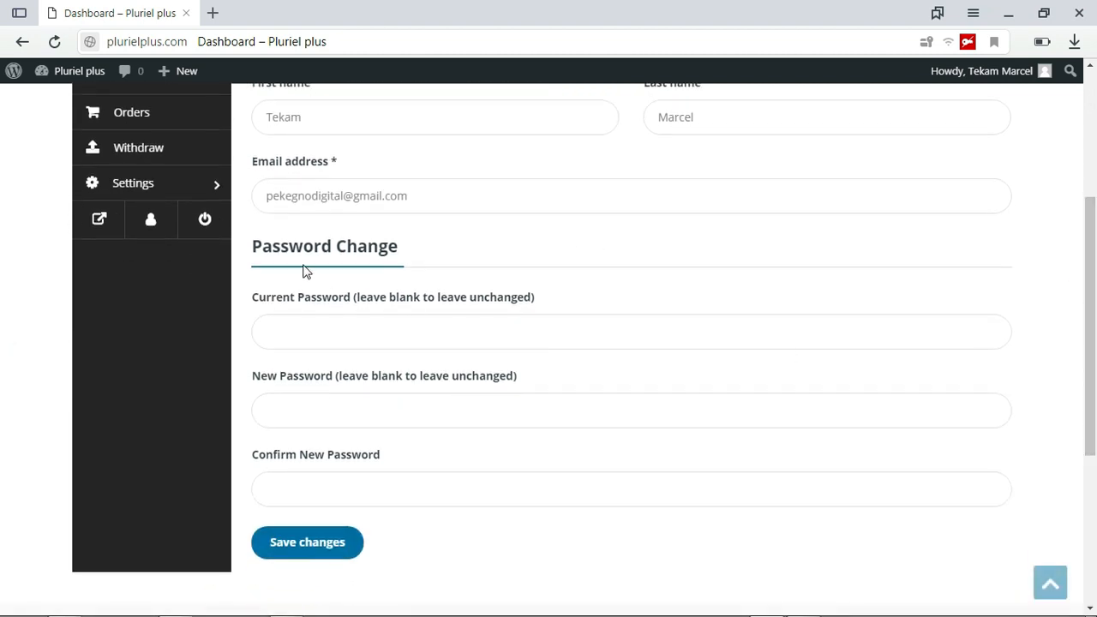
left_click(360, 329)
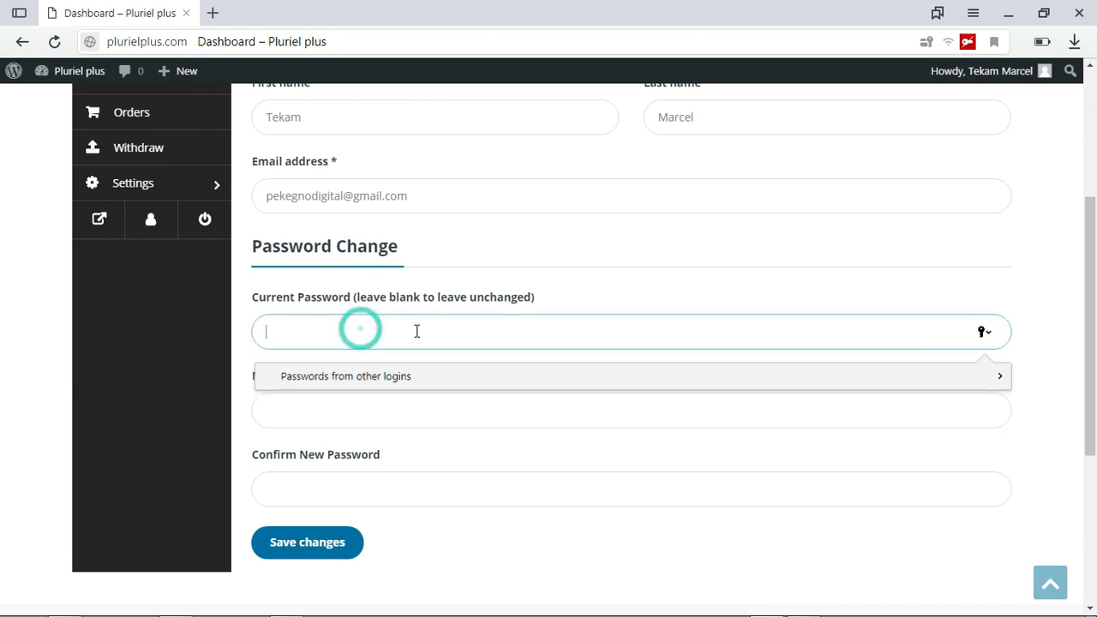
right_click(344, 335)
left_click(367, 428)
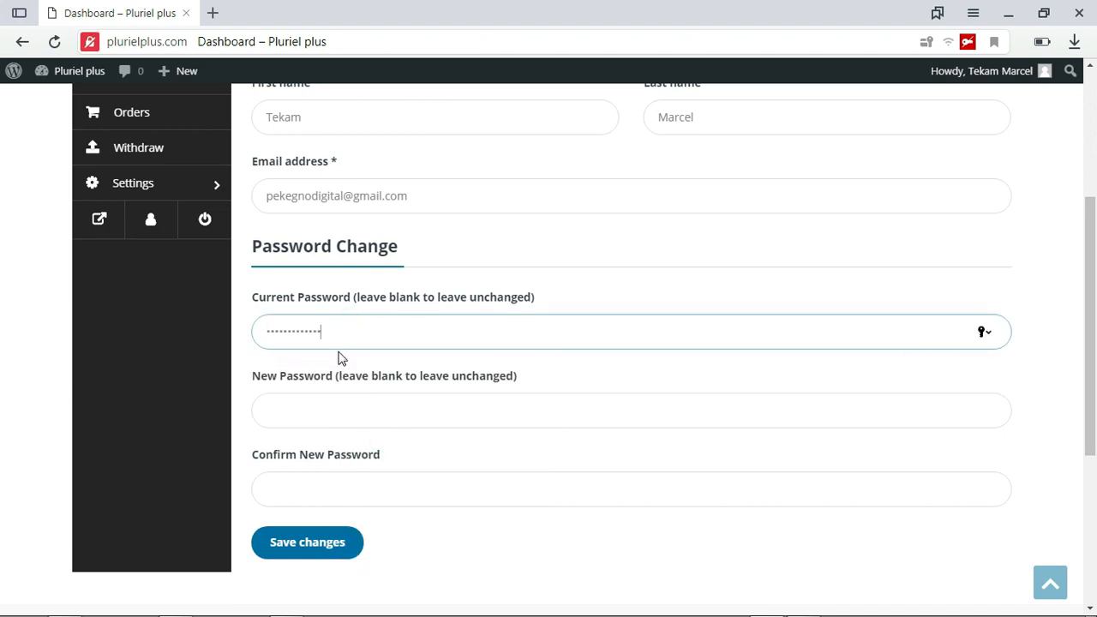
Turn off saving in the browser for the new password entry
left_click(324, 407)
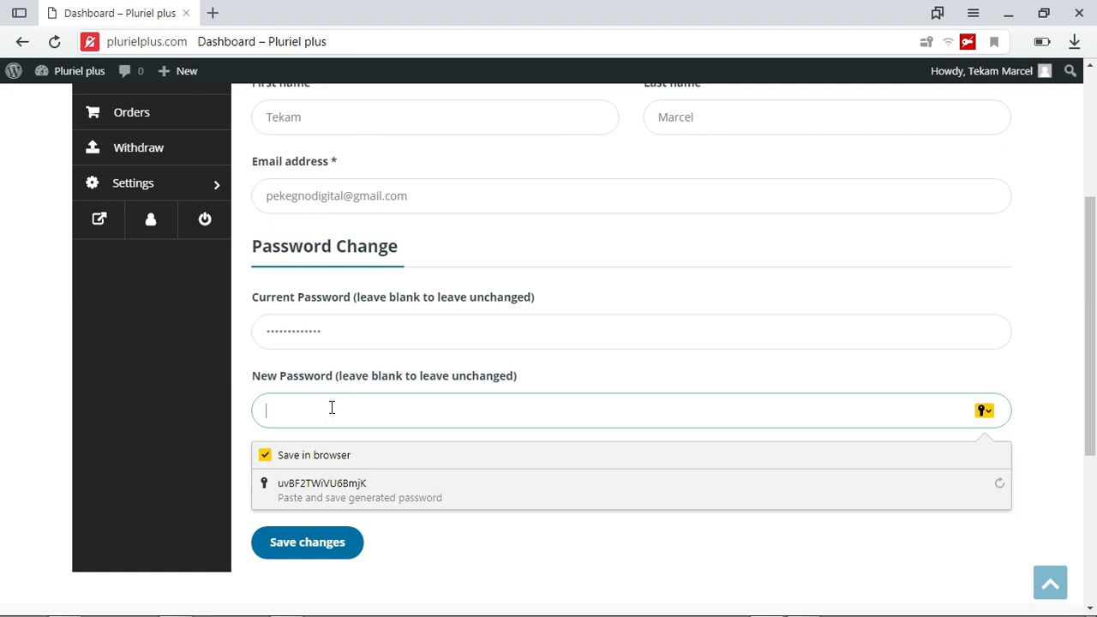
left_click(264, 363)
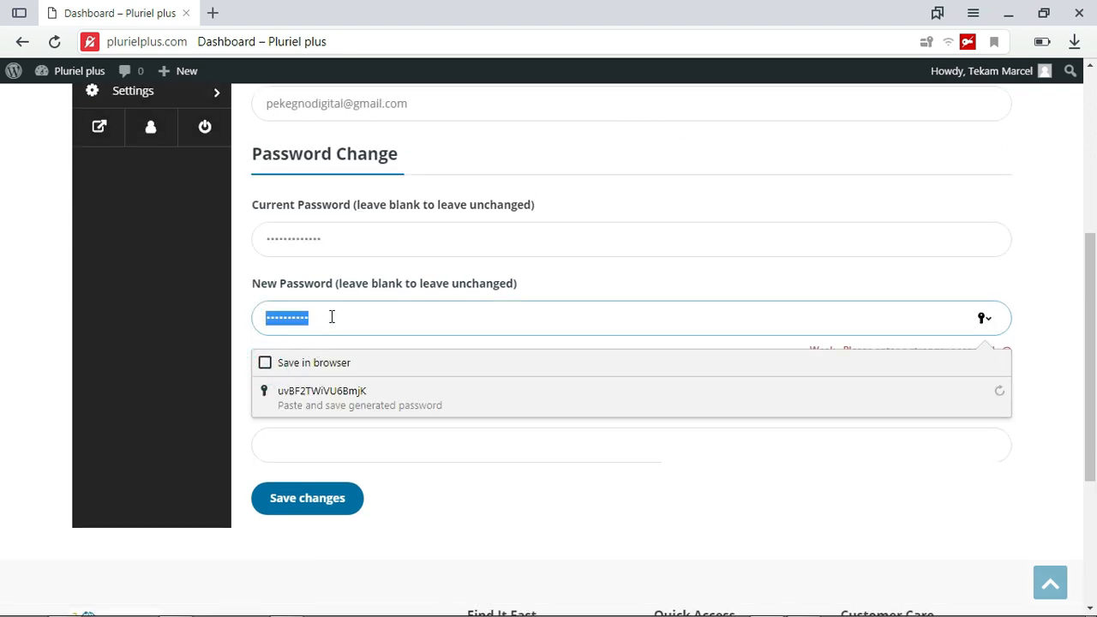
type("•••••••")
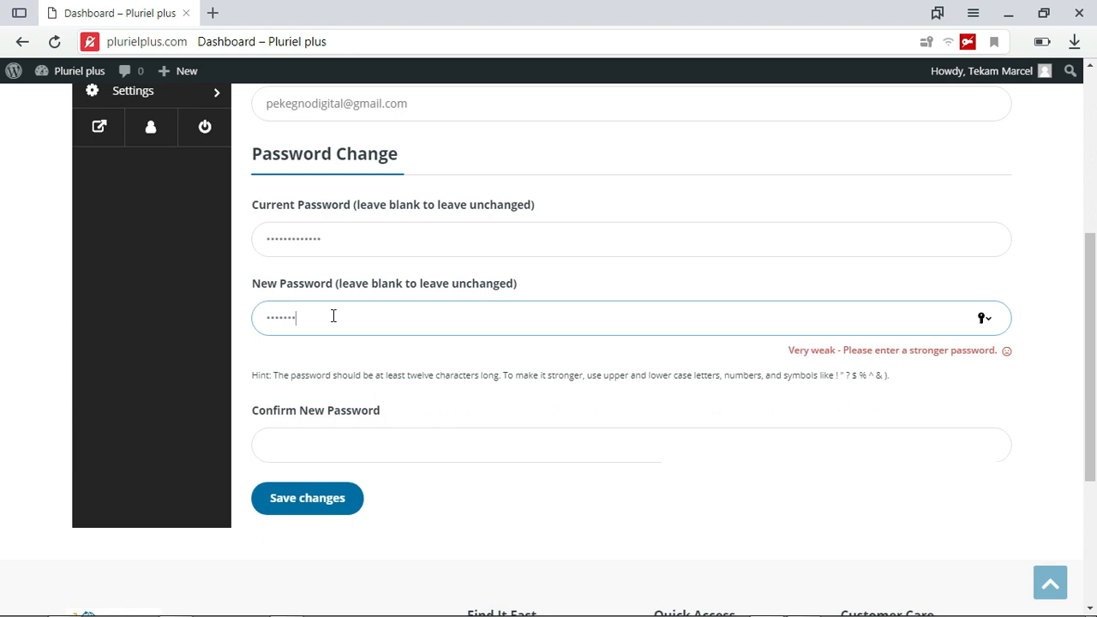
type("••")
key("BackSpace")
key("BackSpace")
key("BackSpace")
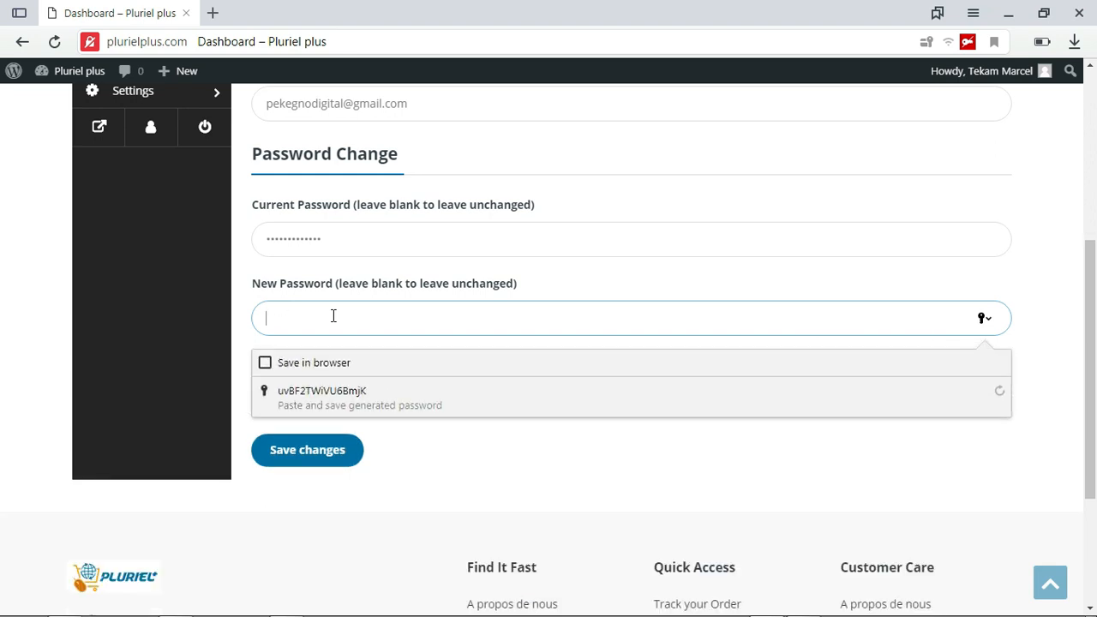
Enter a new account password, repeat it in the Confirm New Password field and save the account changes
type("••••••")
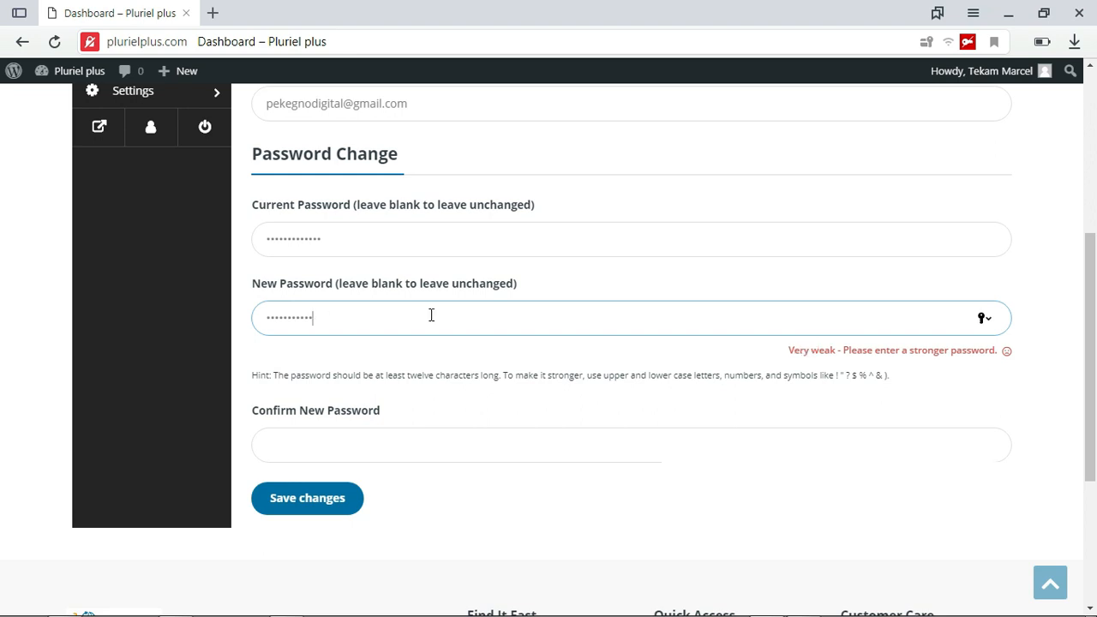
type("••")
left_click(365, 444)
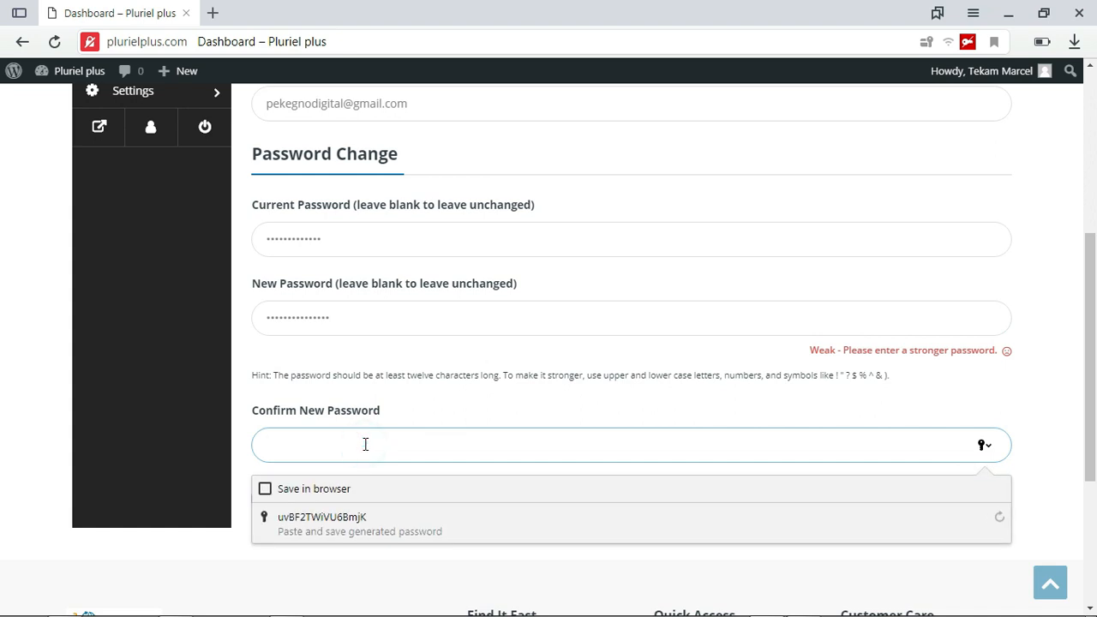
type("••")
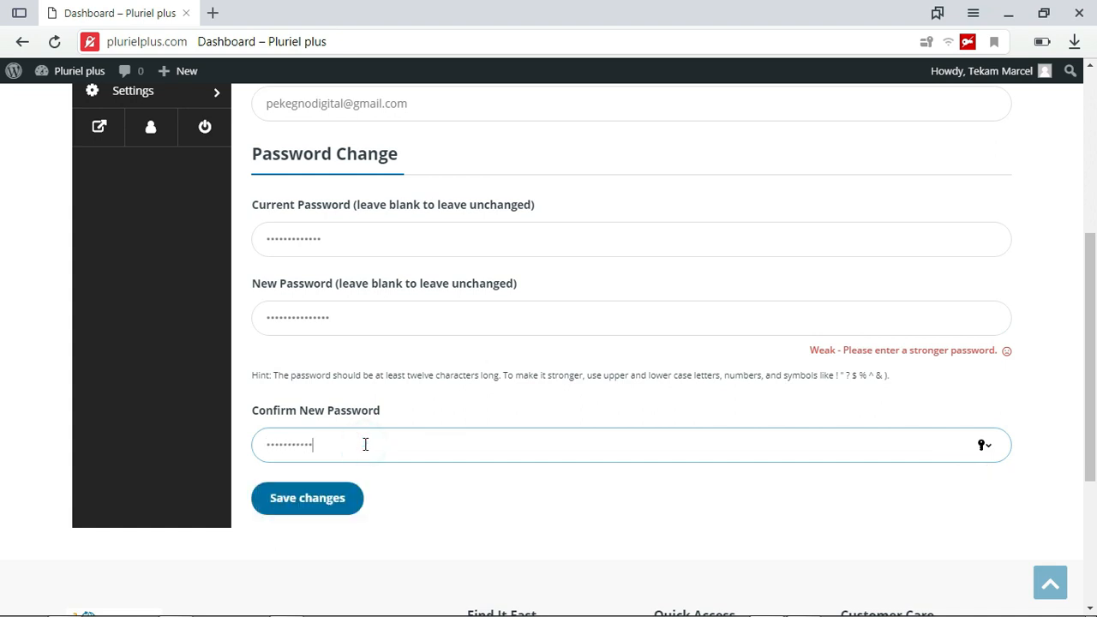
left_click(312, 506)
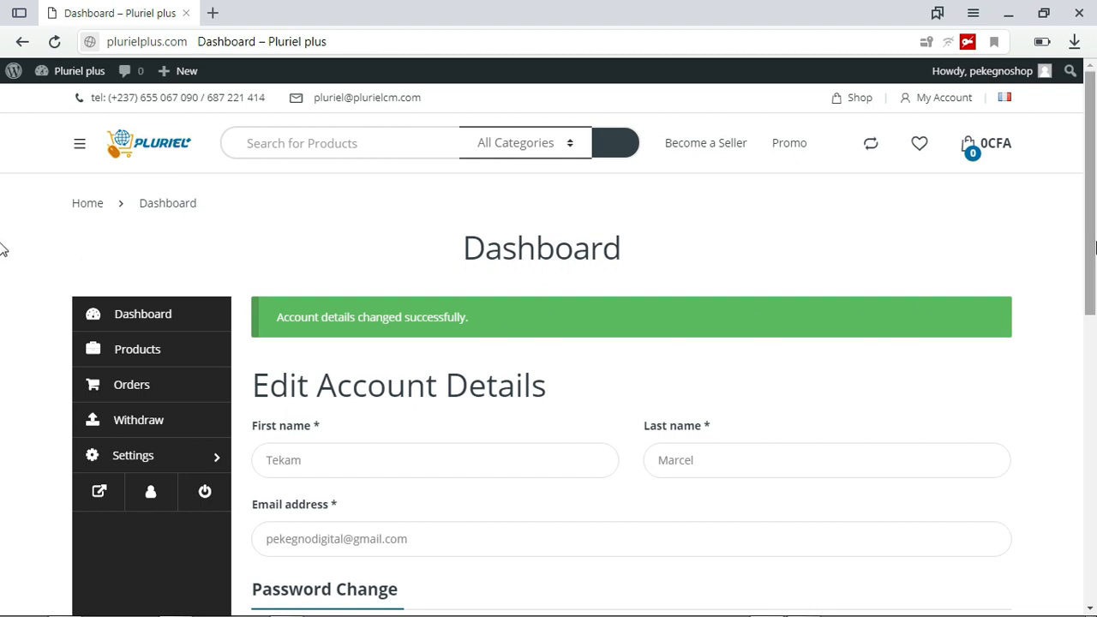
Log out of the vendor account
scroll(3, 265, "down", 3)
scroll(4, 328, "up", 3)
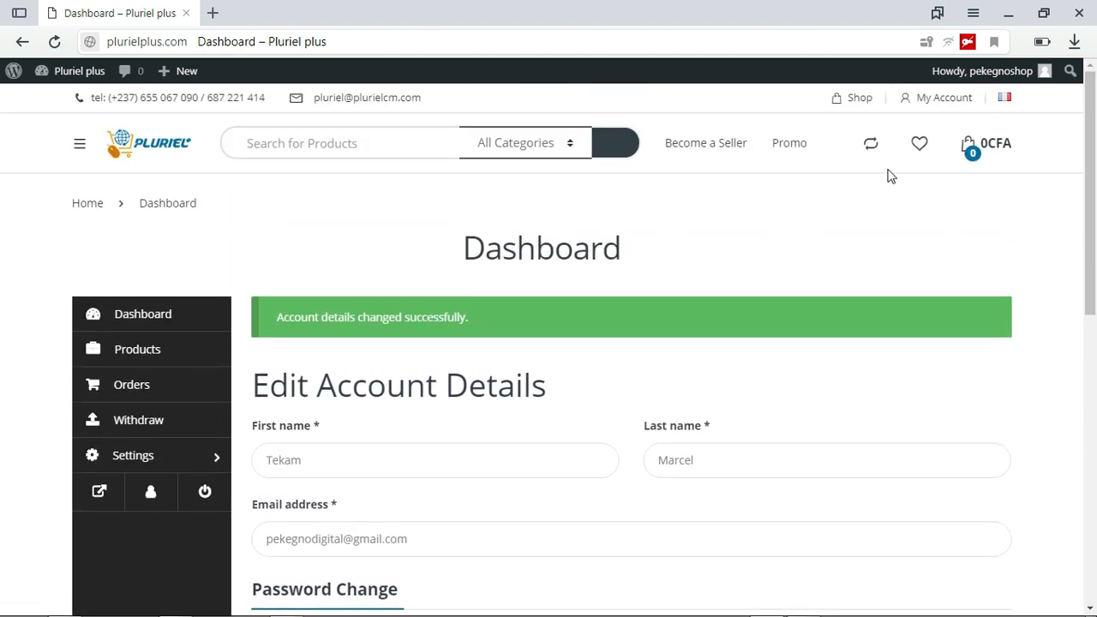
left_click(204, 494)
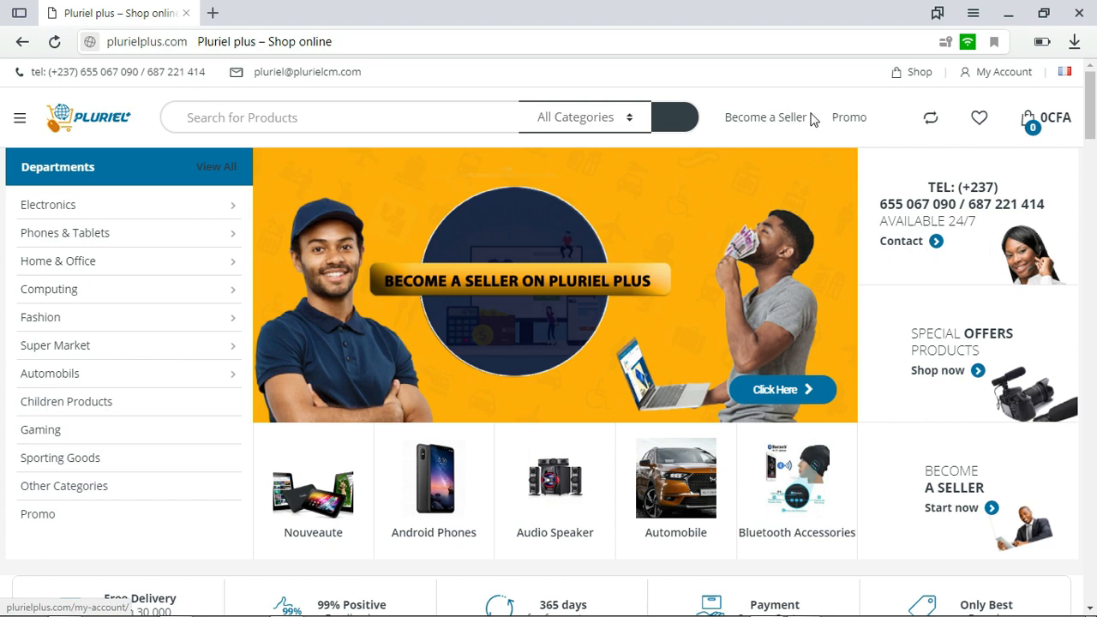
Open the My Account login form and replace the prefilled password with the new account password, keeping the vendor username
left_click(1002, 73)
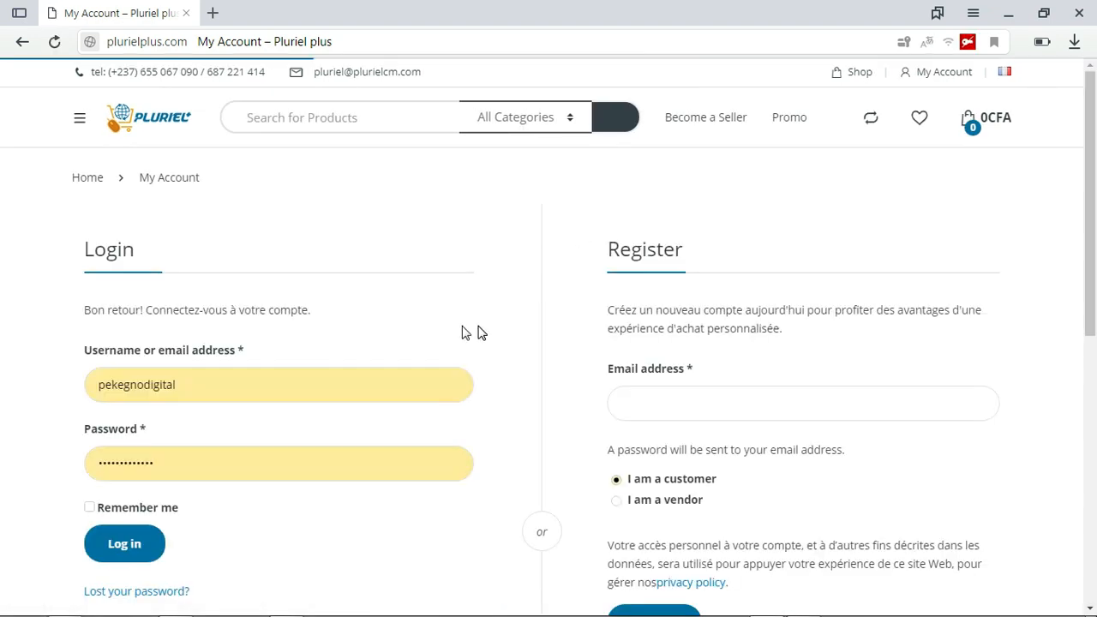
left_click_drag(185, 385, 60, 387)
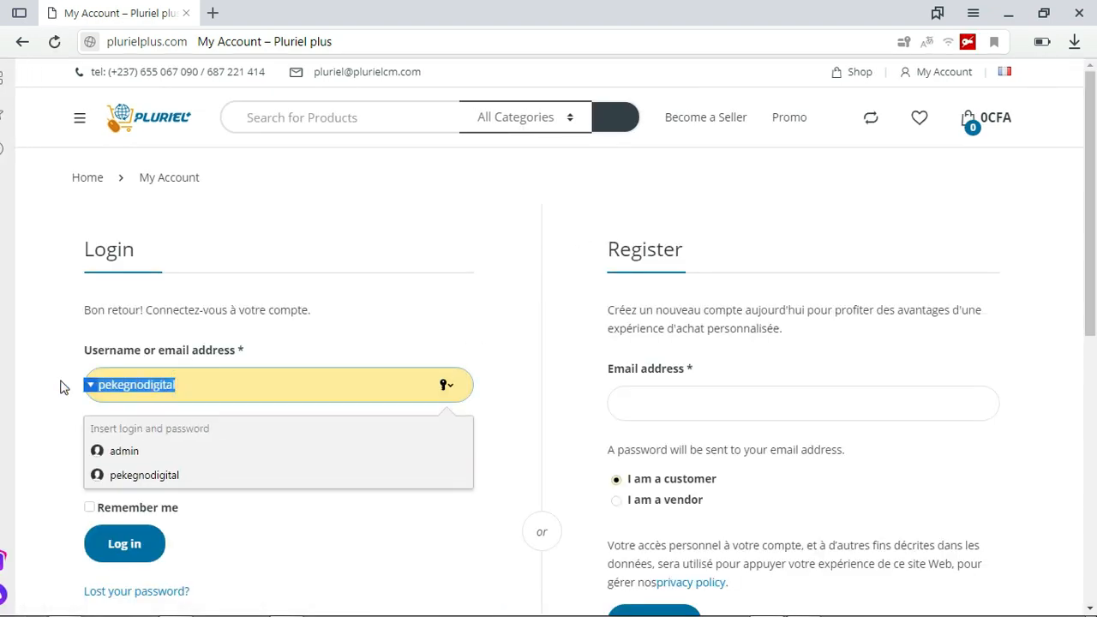
left_click(20, 380)
left_click_drag(196, 465, 96, 467)
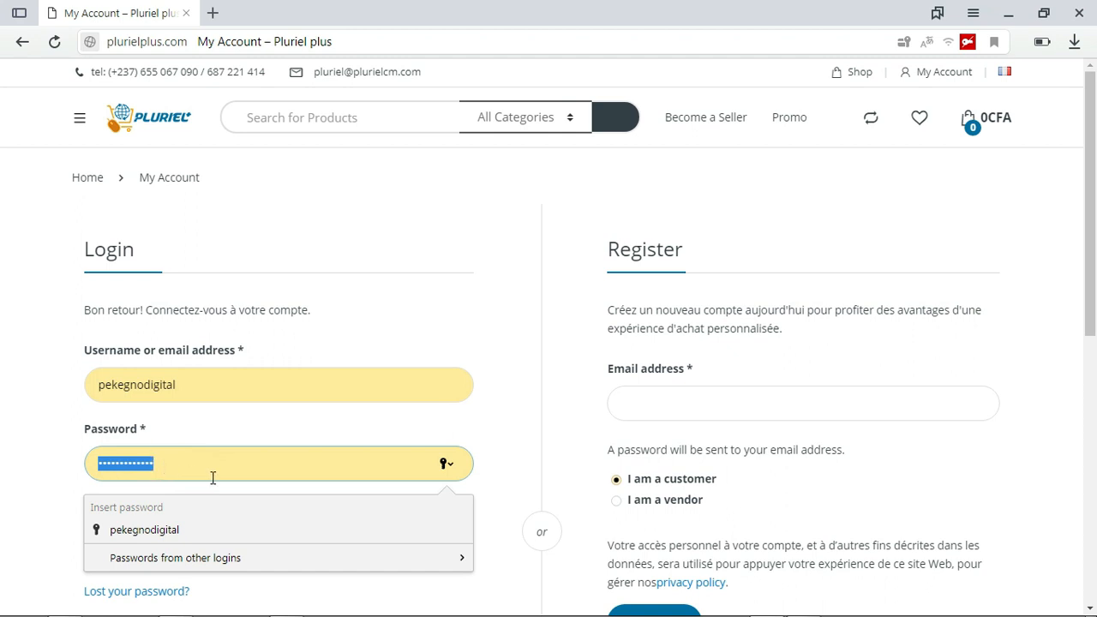
type("••")
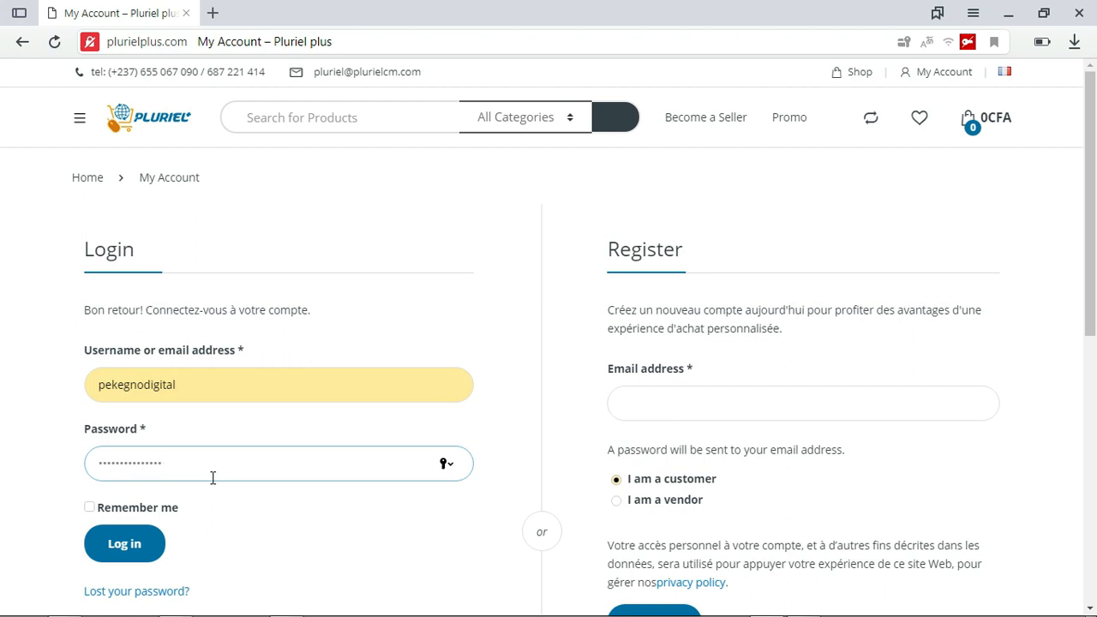
Log in to the vendor account with Remember me enabled and update the password saved in the browser
left_click(90, 508)
left_click(123, 542)
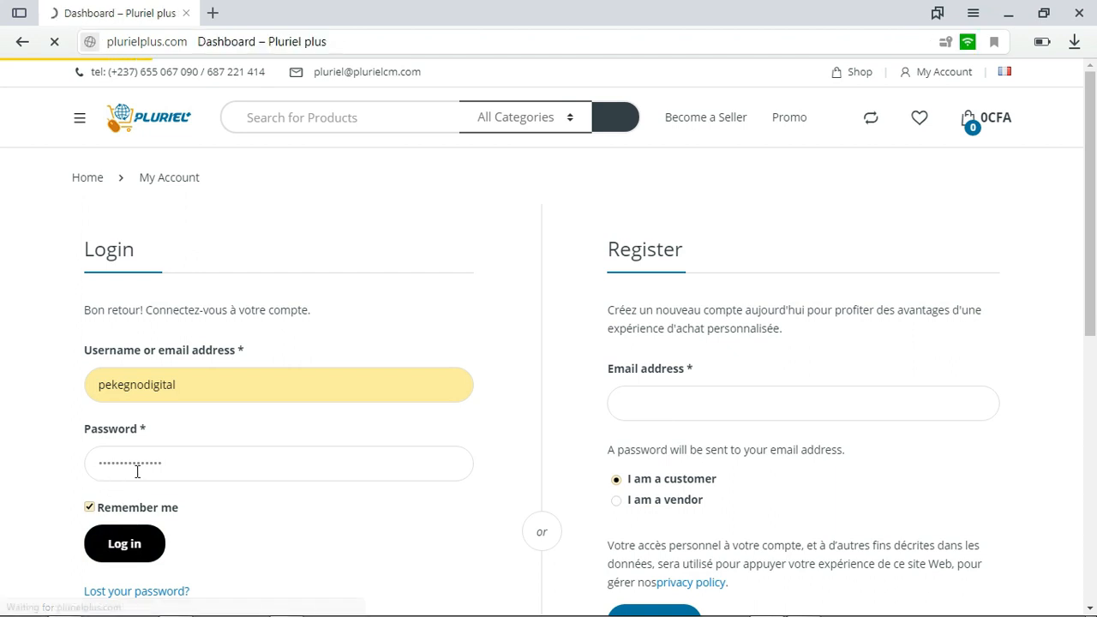
left_click_drag(1090, 224, 1089, 278)
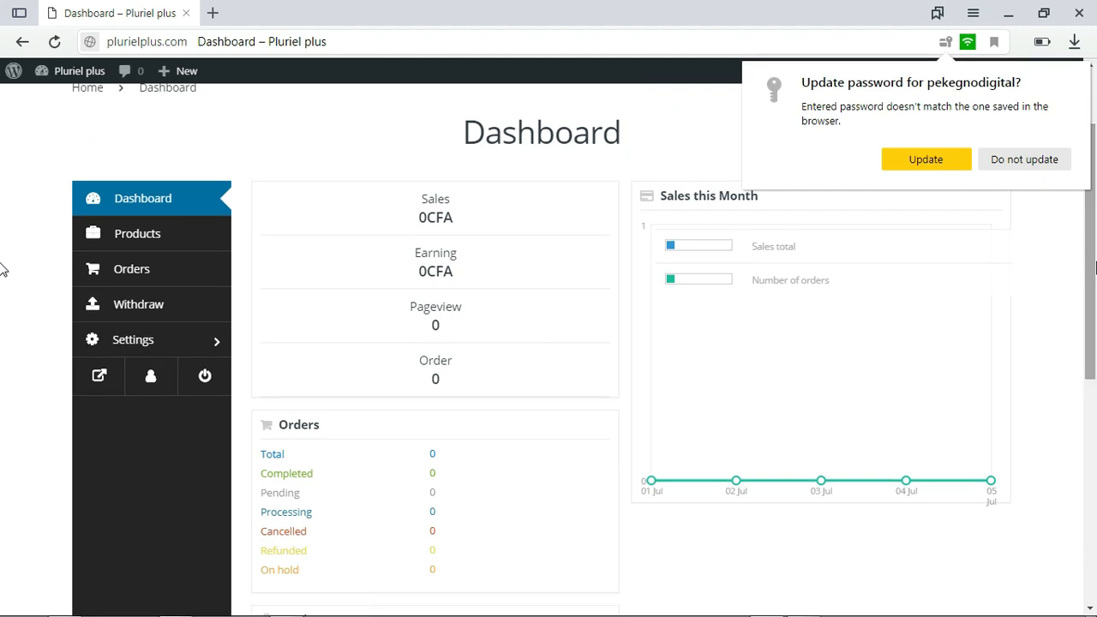
left_click(925, 159)
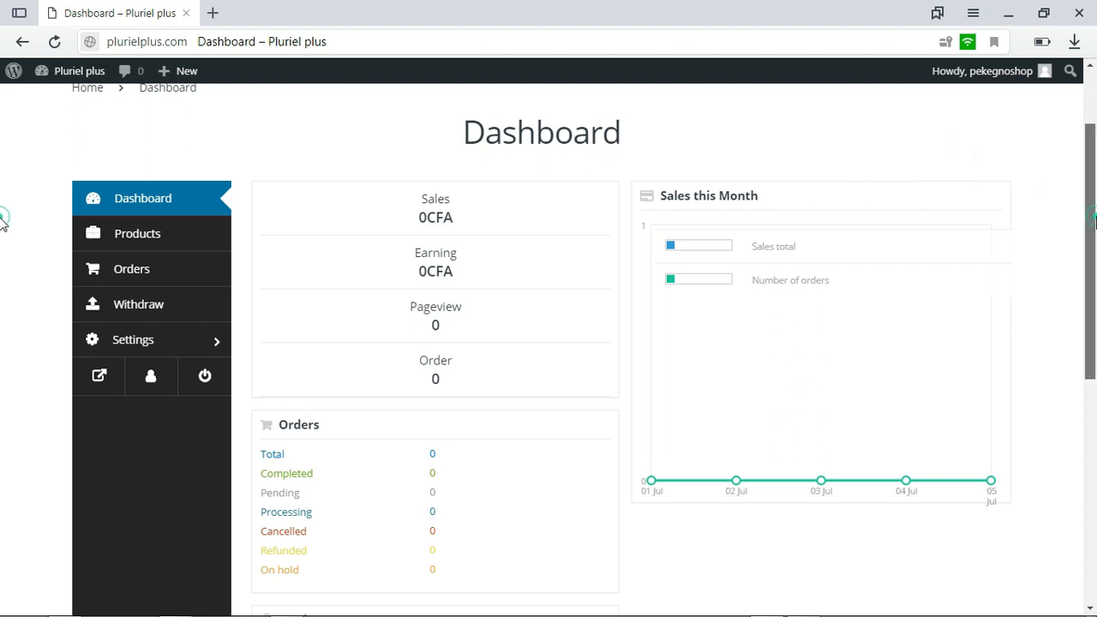
Examine the sales, earning, pageview and order figures on the vendor dashboard
scroll(2, 213, "up", 1)
scroll(3, 230, "down", 3)
scroll(2, 269, "up", 3)
scroll(3, 214, "down", 1)
scroll(2, 241, "down", 1)
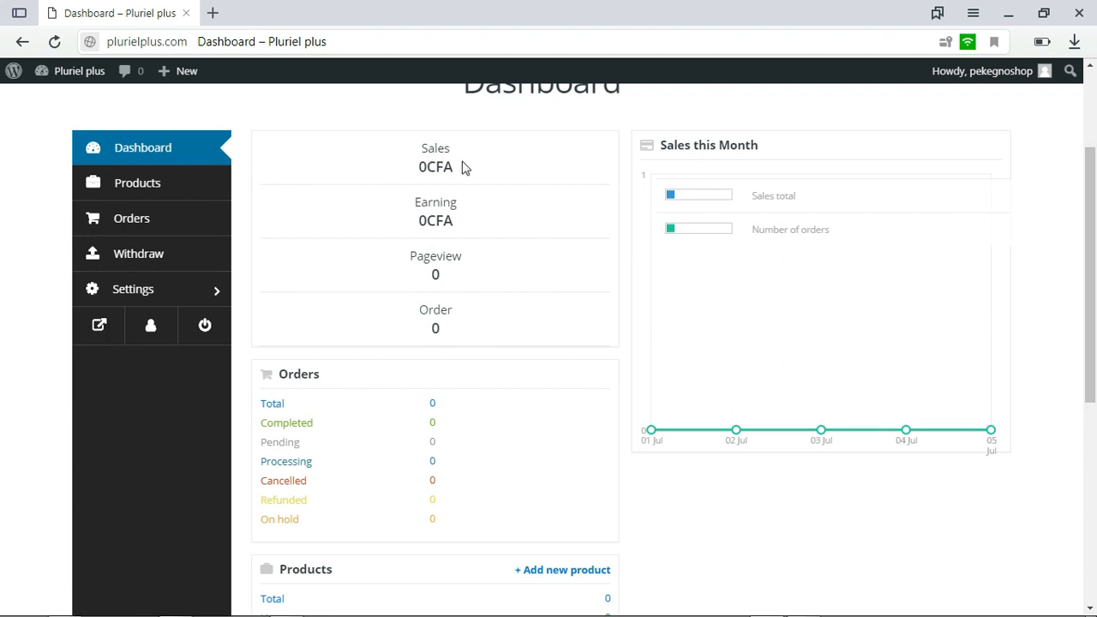
left_click_drag(411, 156, 463, 166)
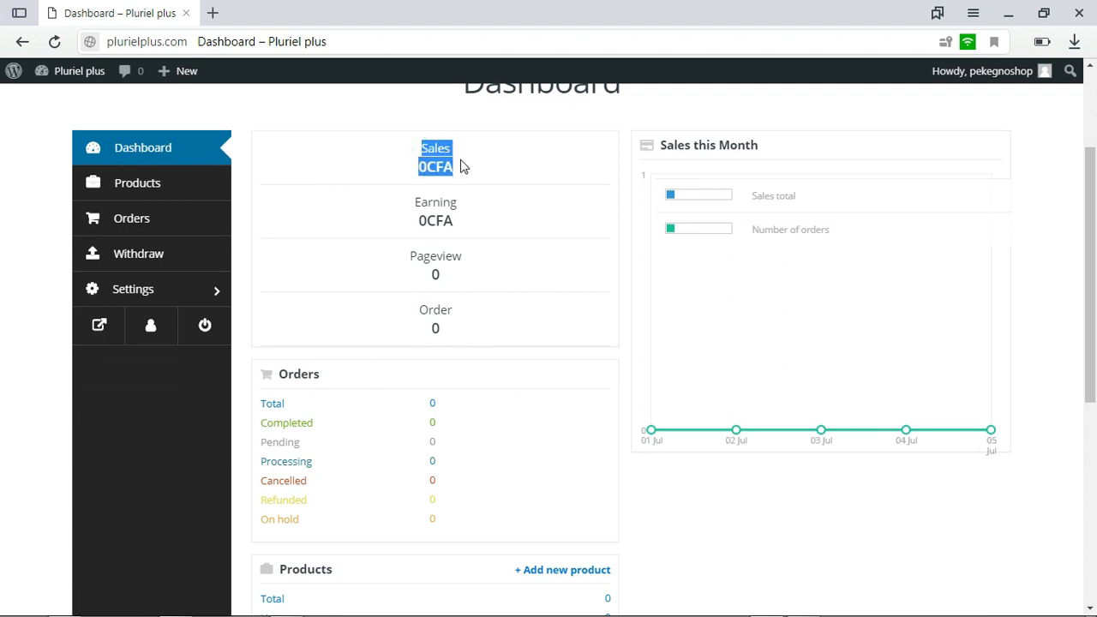
left_click(472, 171)
left_click_drag(406, 206, 514, 265)
left_click(512, 261)
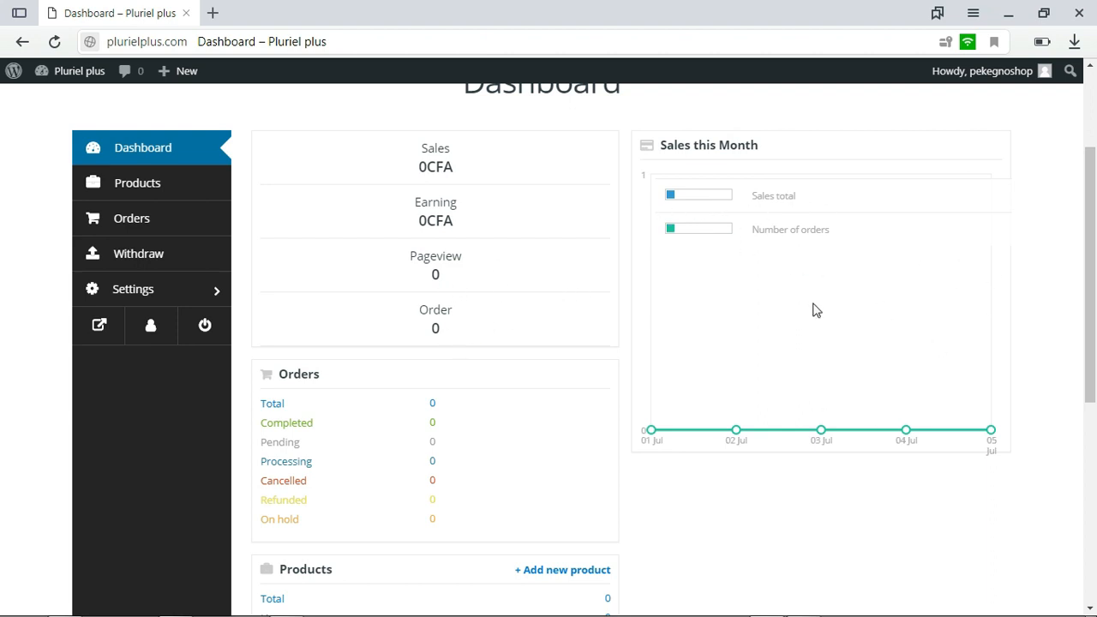
Review the Sales this Month chart and the Orders and Products summaries on the dashboard
left_click_drag(1094, 287, 1094, 307)
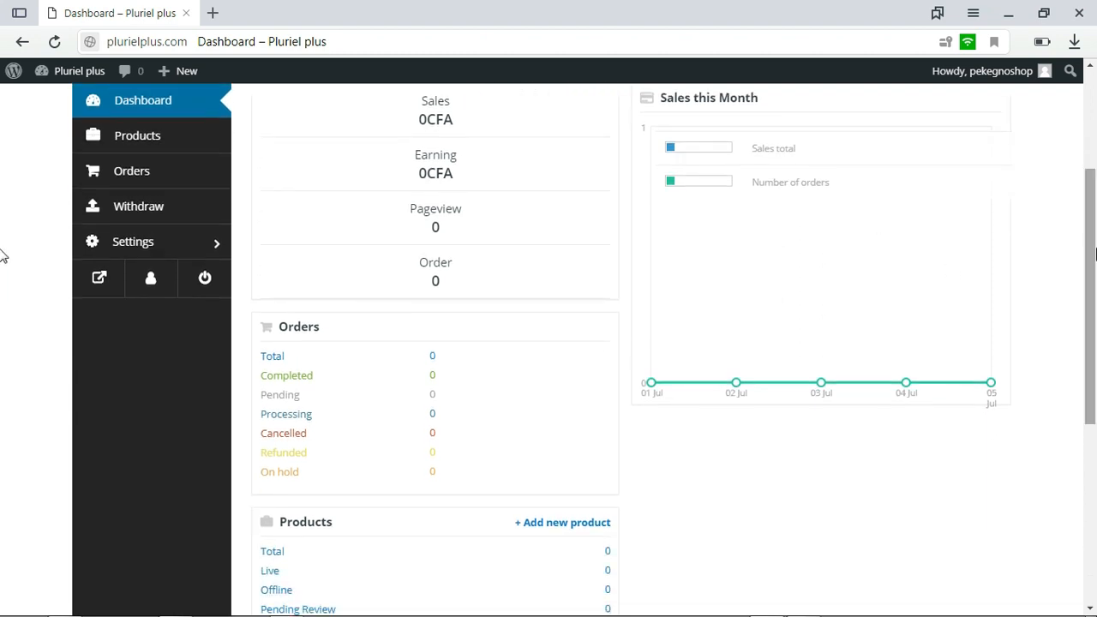
left_click_drag(1095, 253, 1094, 222)
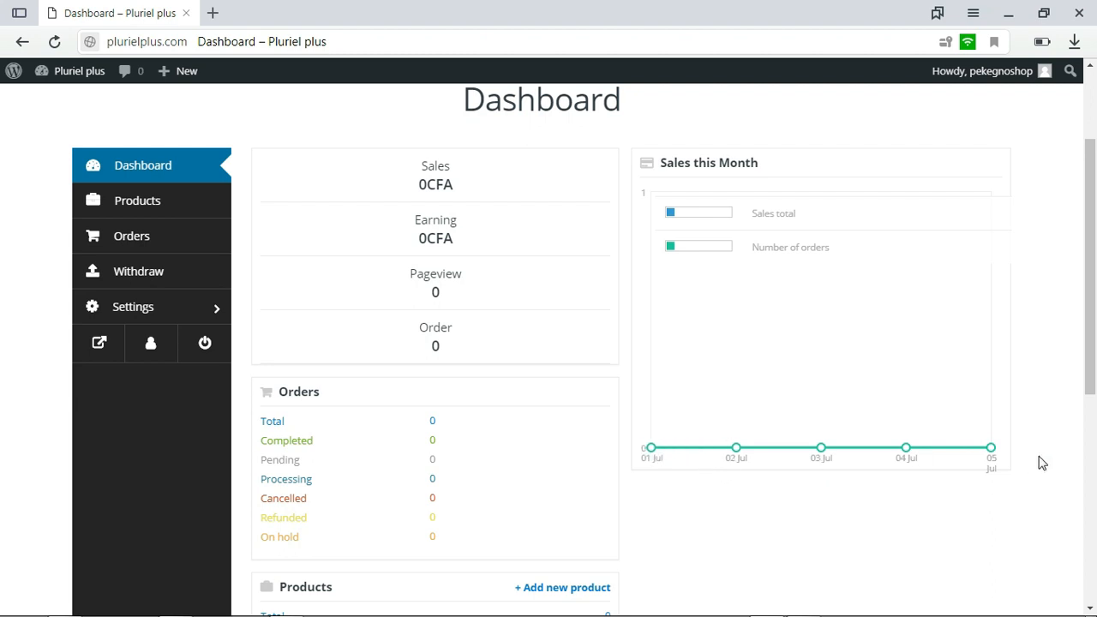
scroll(1088, 360, "down", 2)
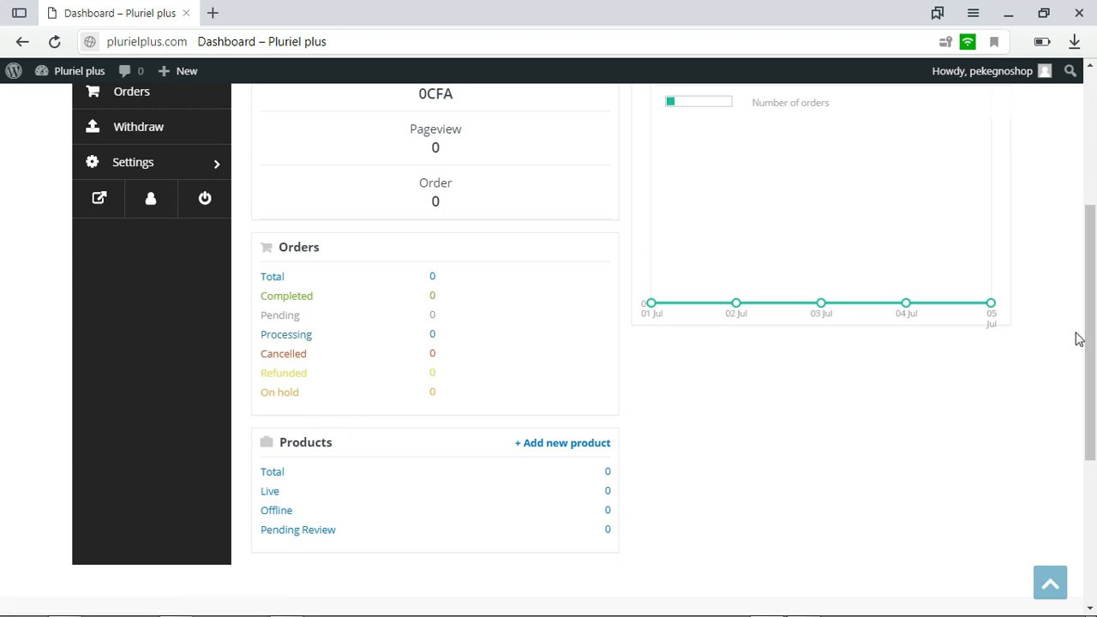
scroll(2, 343, "down", 1)
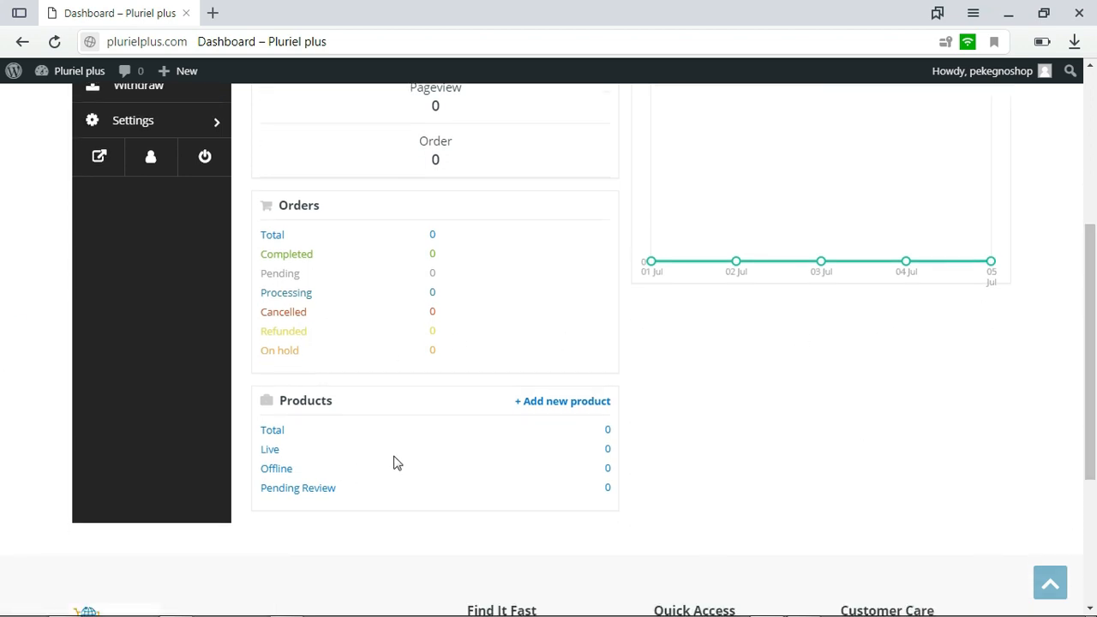
left_click_drag(1095, 401, 1095, 348)
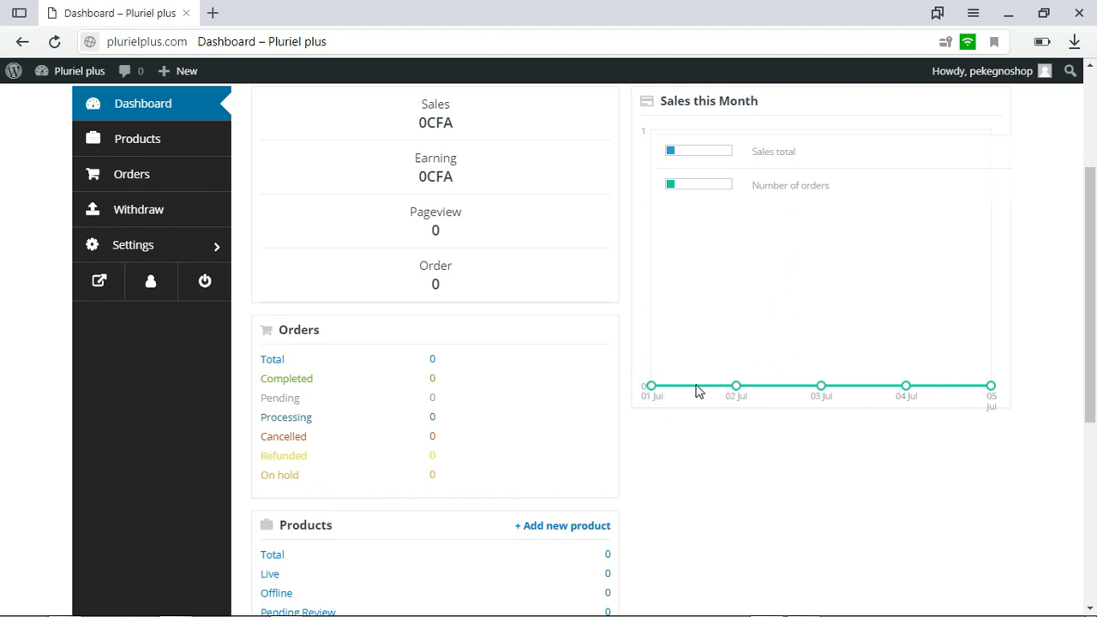
scroll(966, 325, "up", 1)
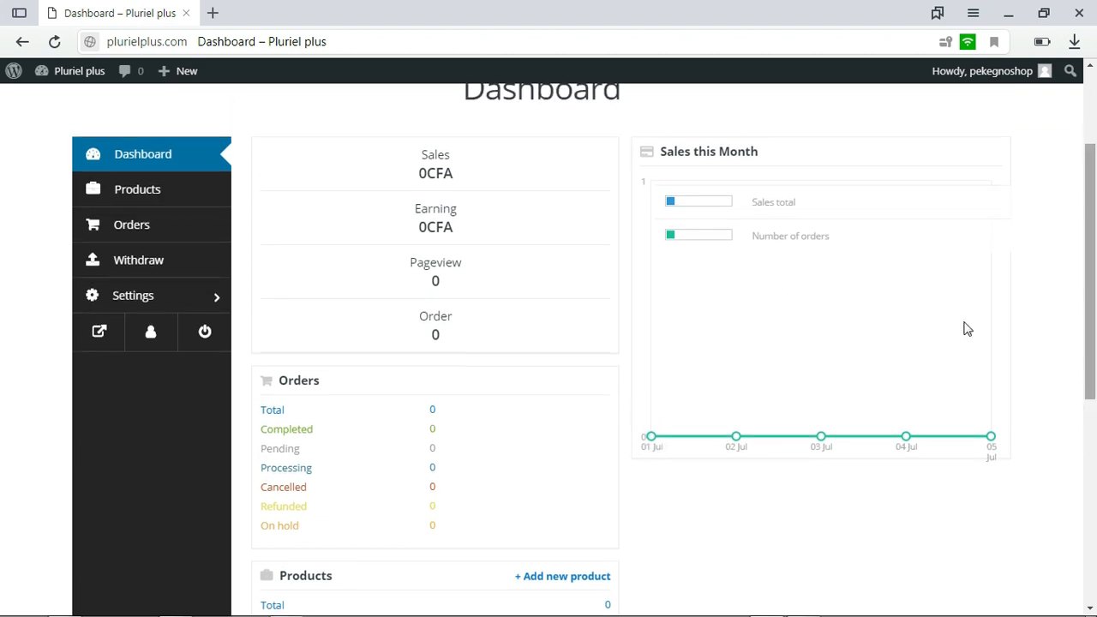
Open the Products page and look through the category choices of its product filter
left_click(160, 200)
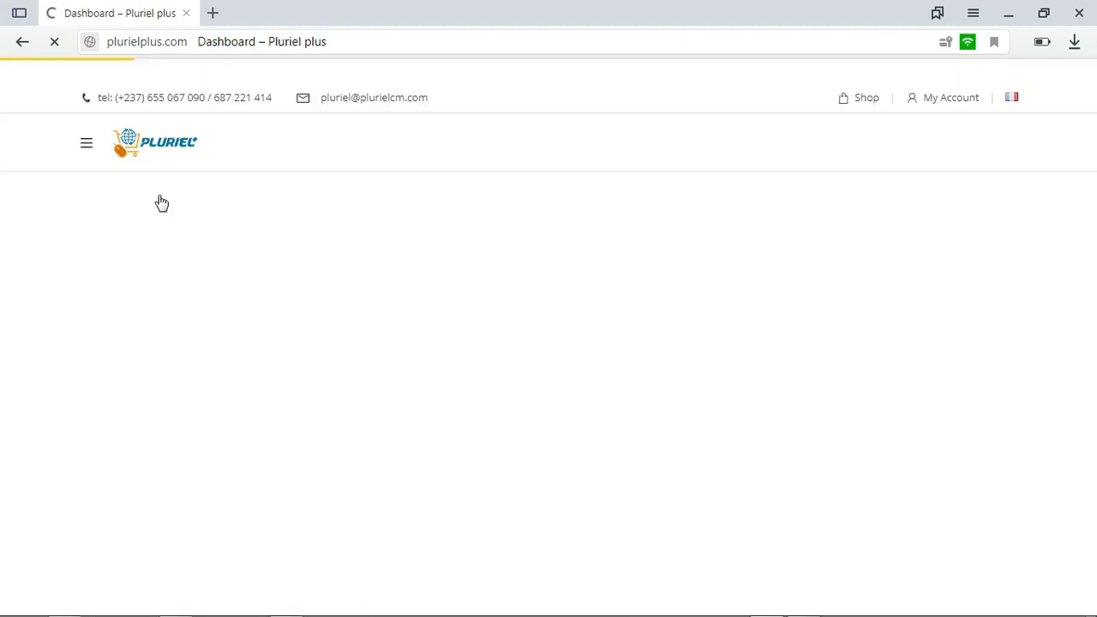
scroll(1080, 354, "down", 2)
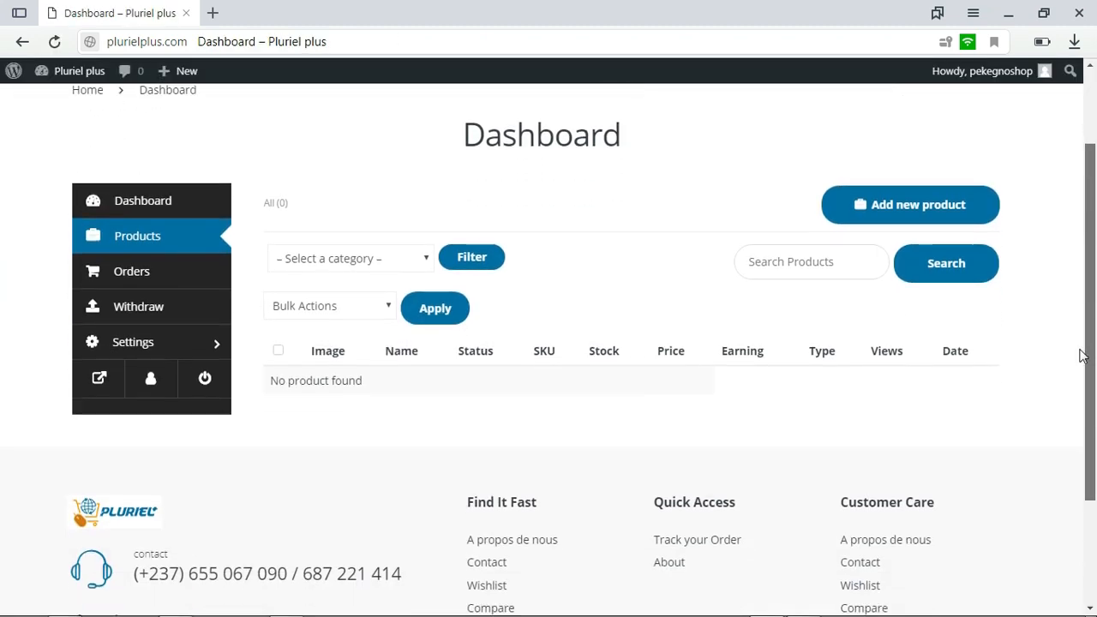
left_click(404, 252)
left_click_drag(424, 292, 430, 561)
left_click_drag(434, 513, 427, 277)
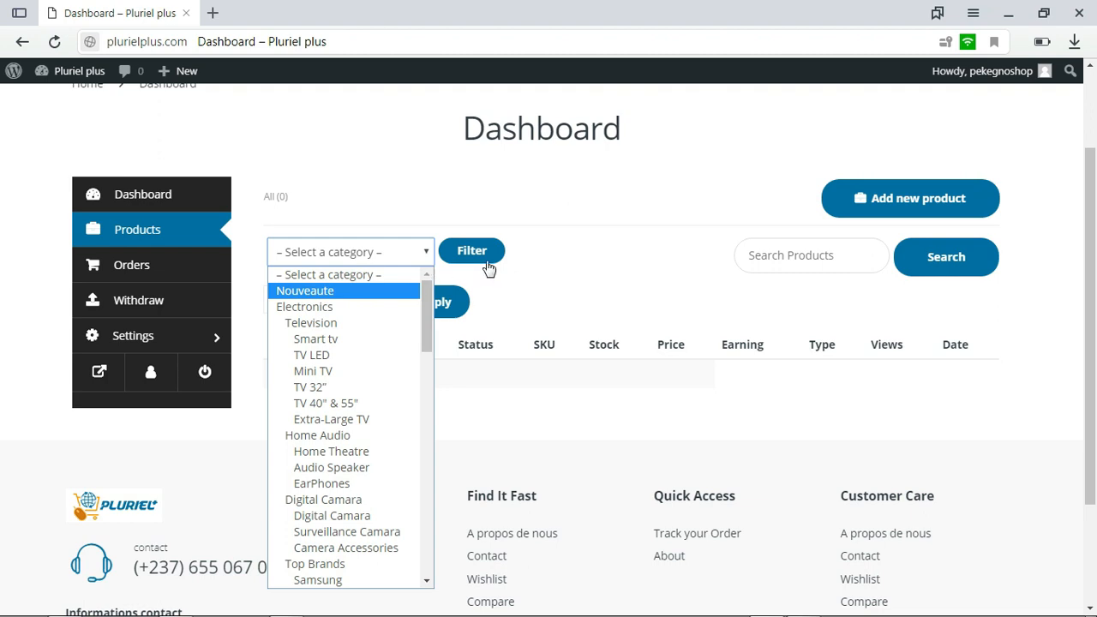
left_click(547, 266)
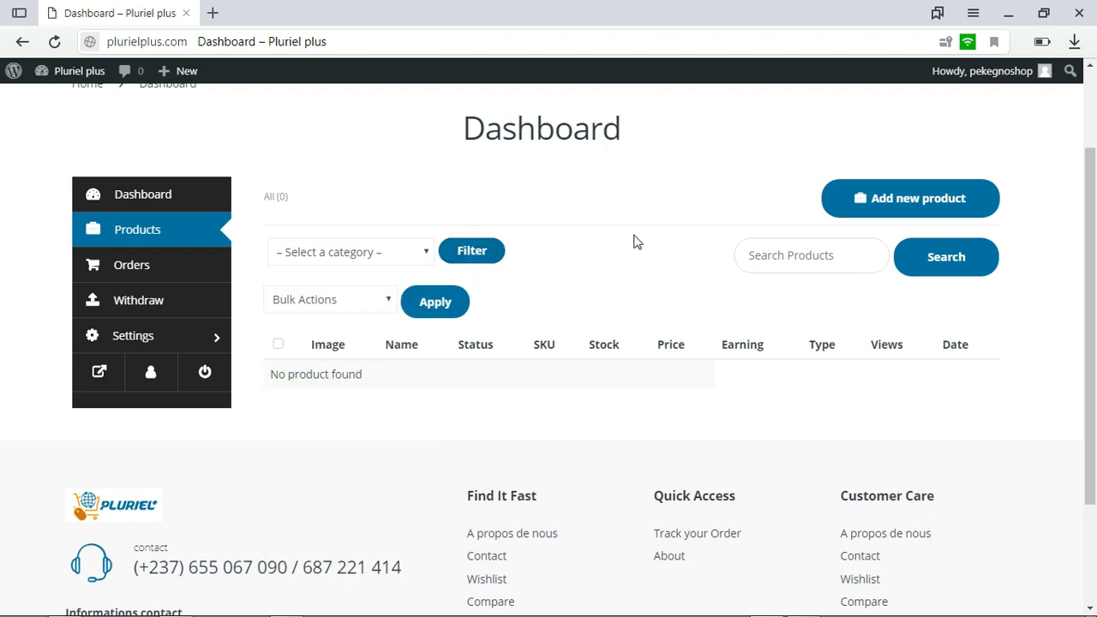
left_click(423, 252)
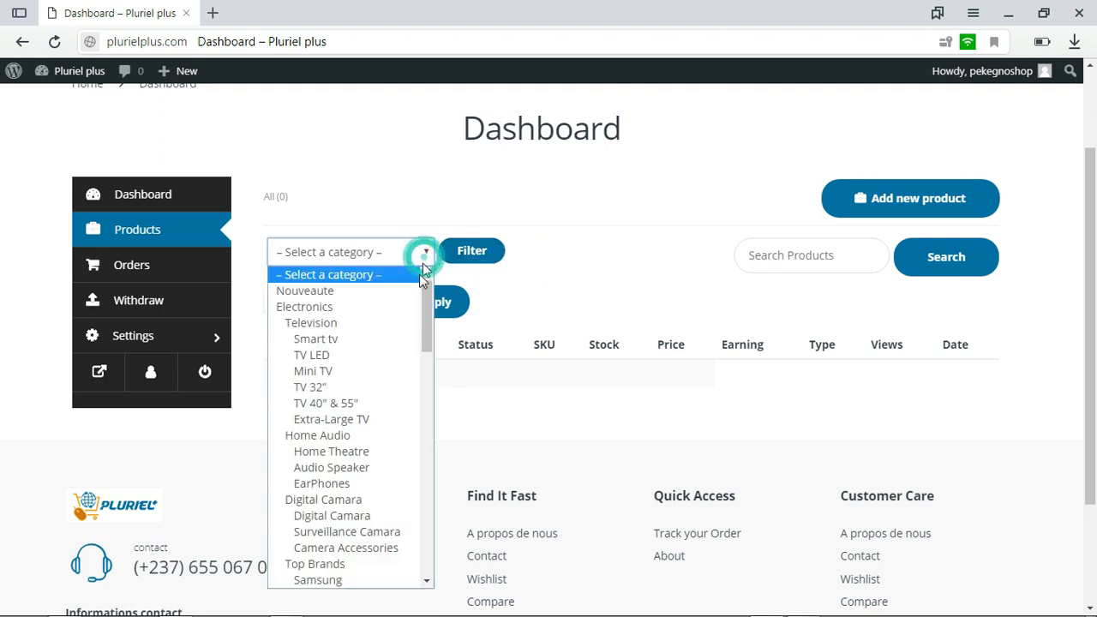
mouse_move(422, 318)
left_mouse_down()
mouse_move(429, 586)
mouse_move(431, 305)
left_mouse_up()
scroll(425, 291, "down", 3)
scroll(425, 287, "up", 3)
left_click(540, 271)
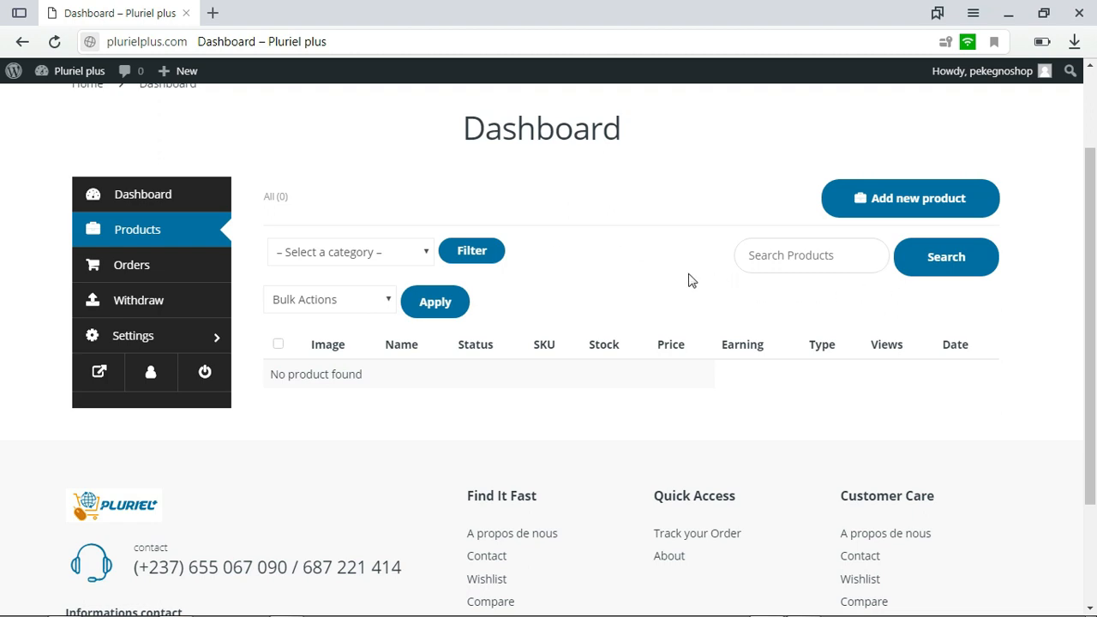
left_click_drag(1096, 280, 1096, 294)
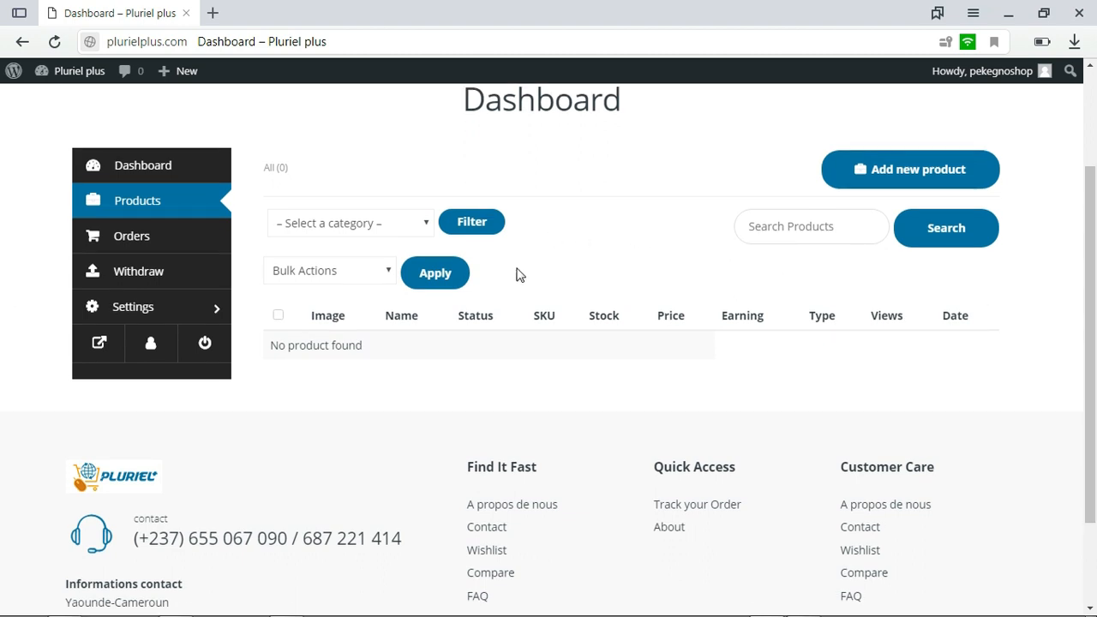
View the Orders page and the withdrawal request form with its amount and payment method fields
left_click(162, 247)
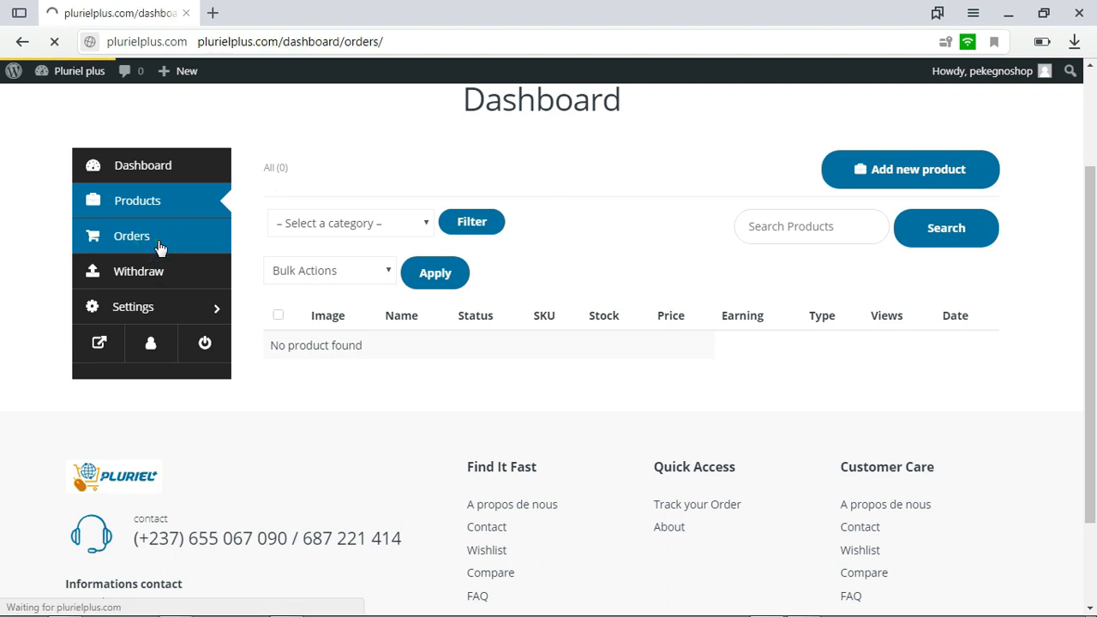
left_click_drag(1094, 286, 1095, 330)
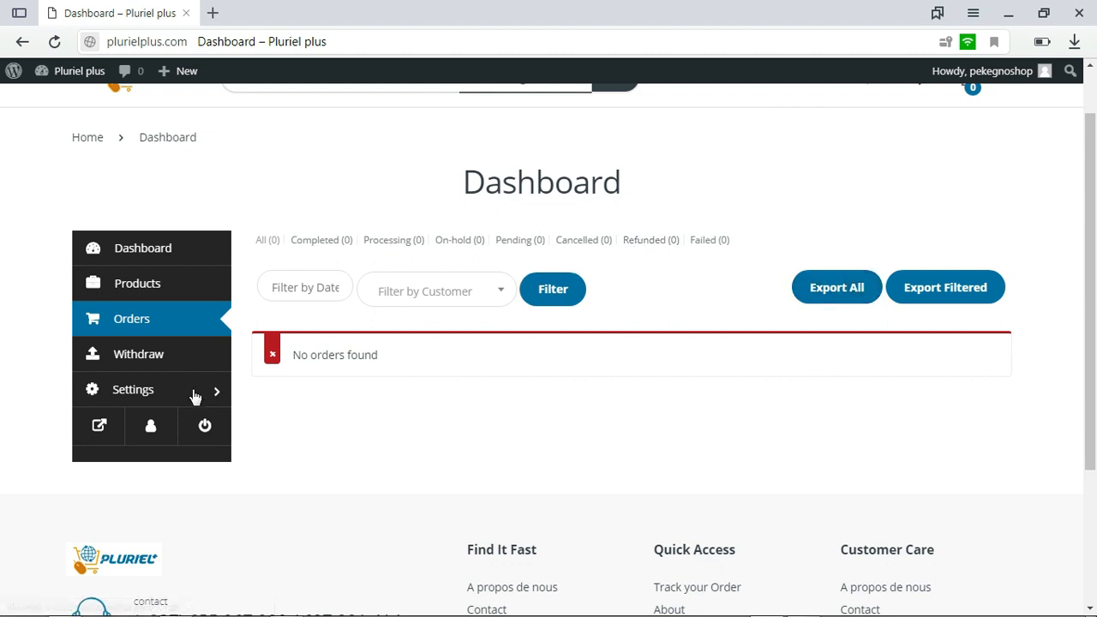
left_click(127, 353)
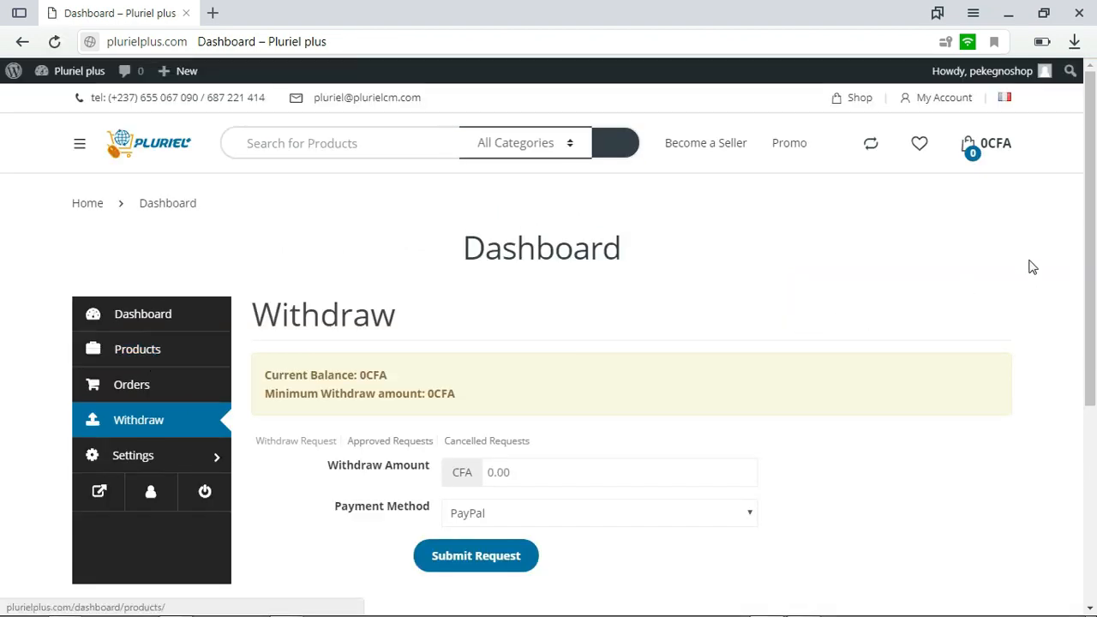
scroll(5, 311, "down", 2)
left_click(549, 327)
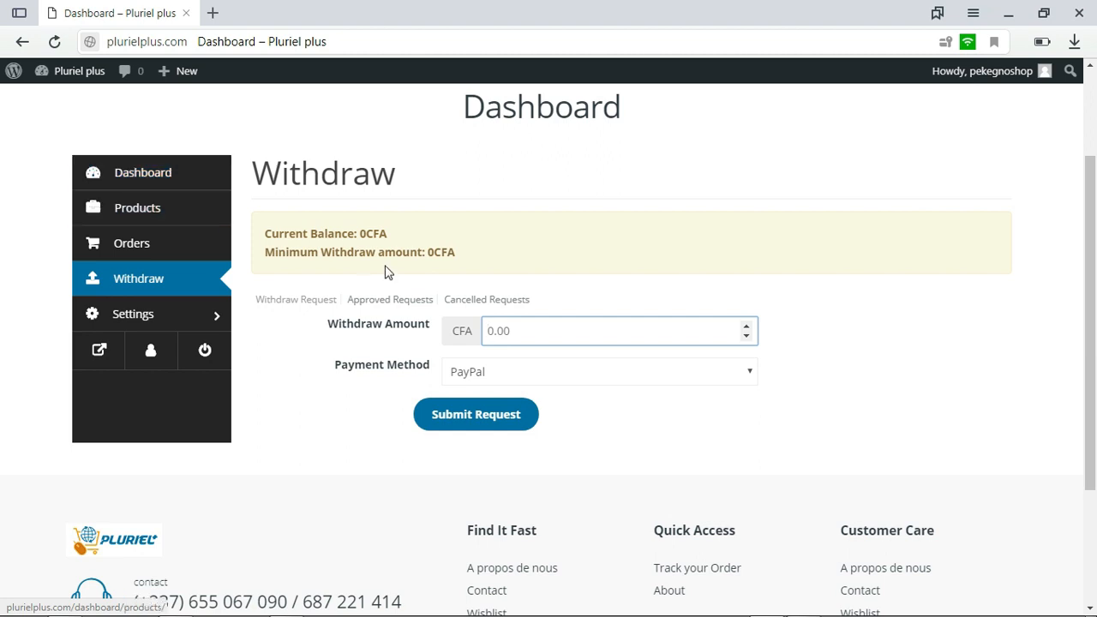
left_click(548, 329)
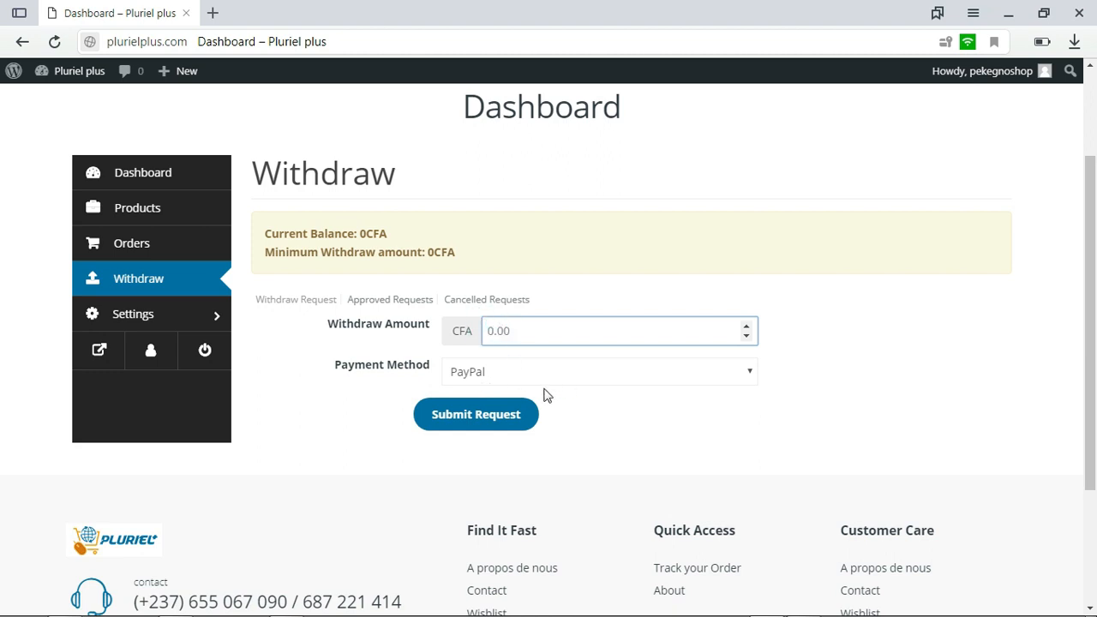
Open the store settings and go through the banner and profile picture upload areas
left_click(167, 321)
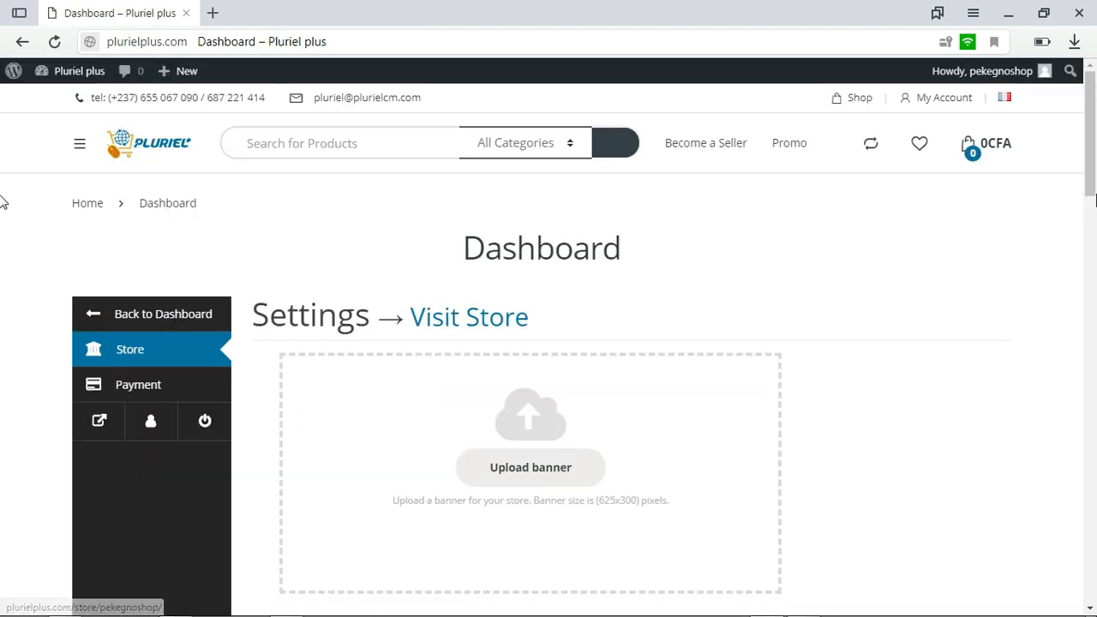
scroll(3, 193, "down", 1)
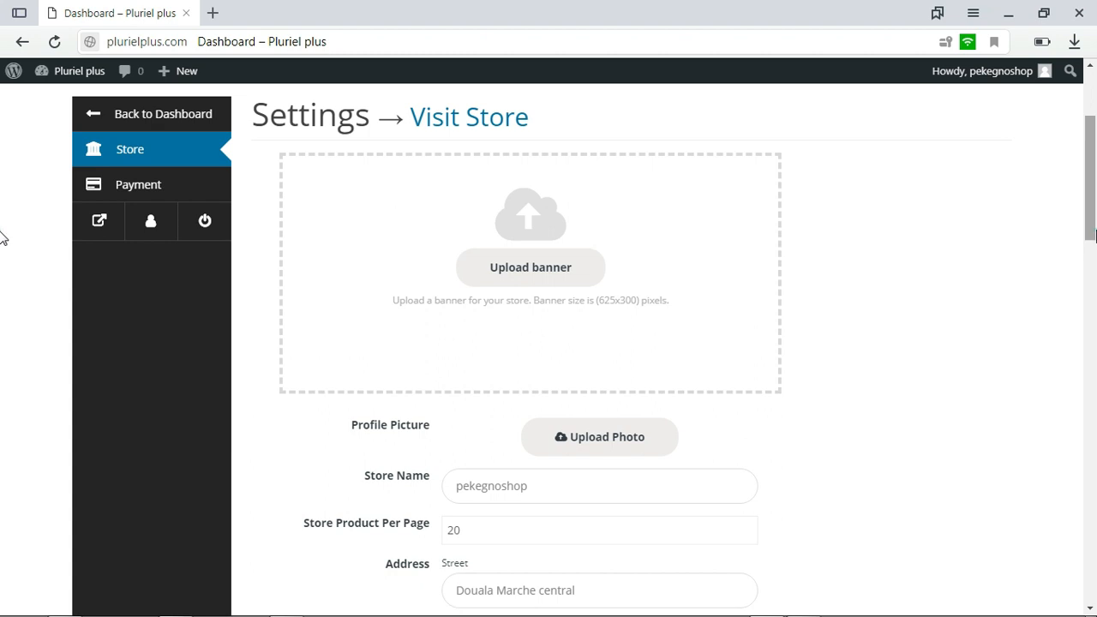
left_click_drag(1094, 235, 1094, 243)
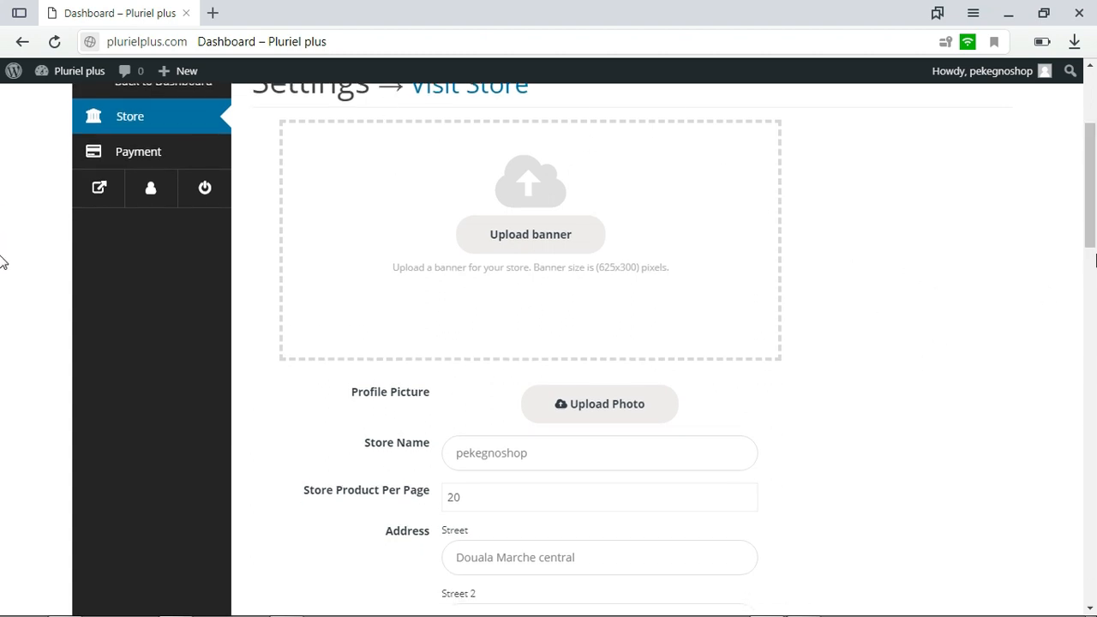
scroll(3, 249, "down", 2)
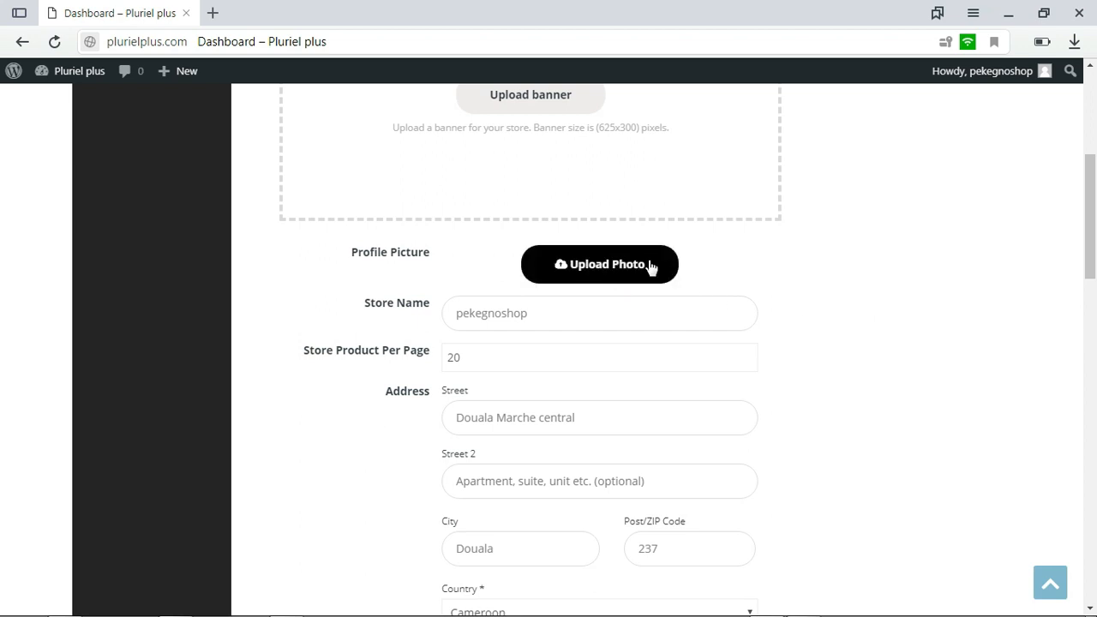
scroll(3, 248, "down", 1)
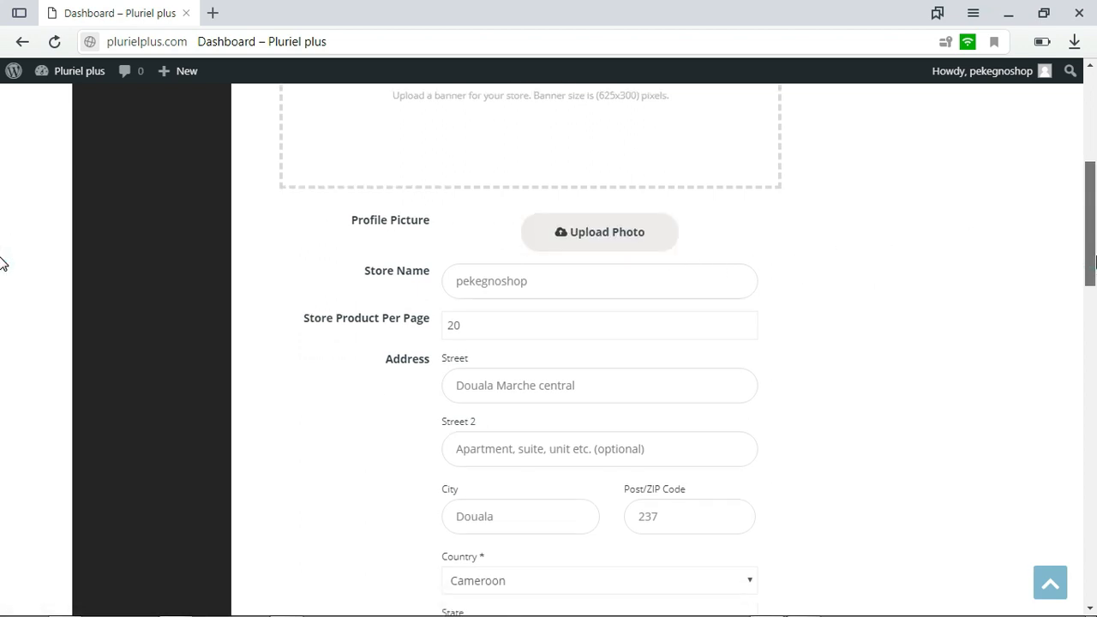
scroll(2, 264, "down", 1)
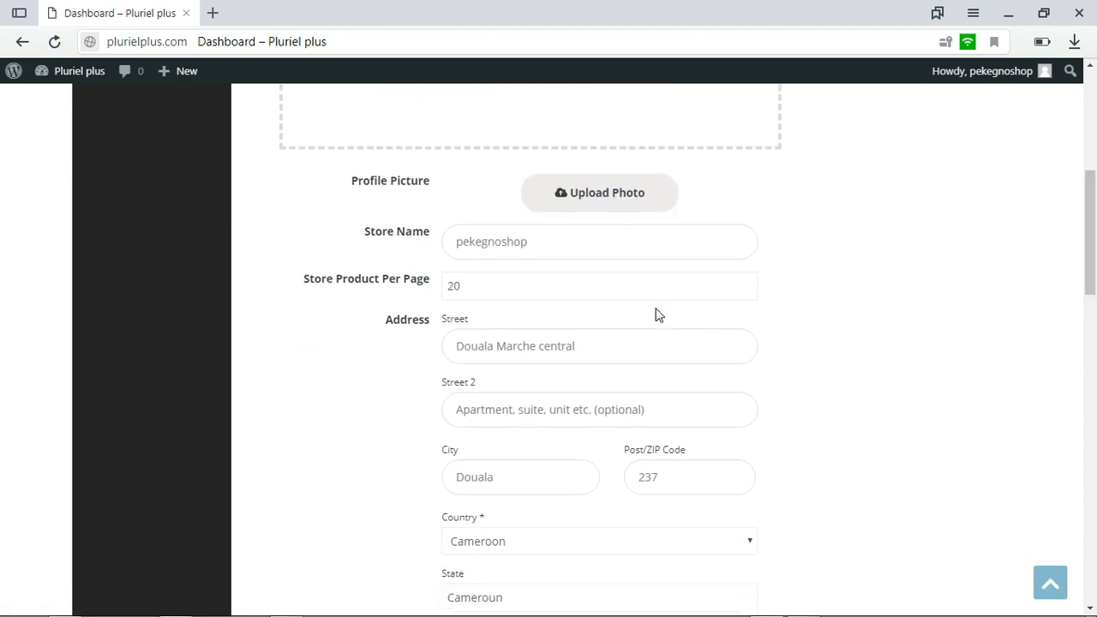
Review the store name, products per page and address fields in the store settings
double_click(563, 245)
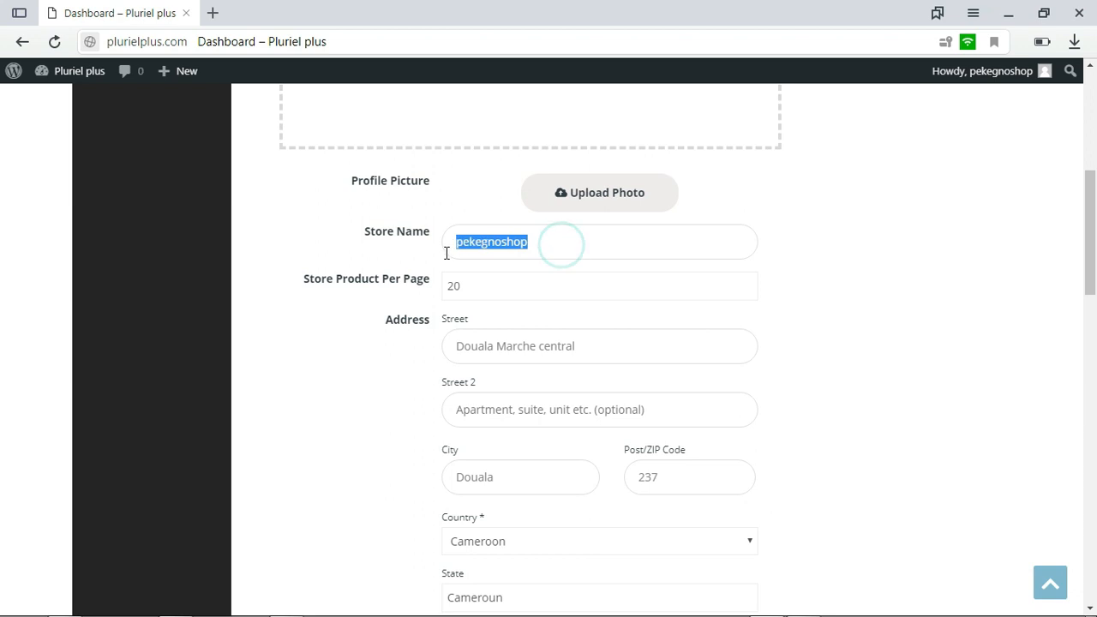
double_click(523, 286)
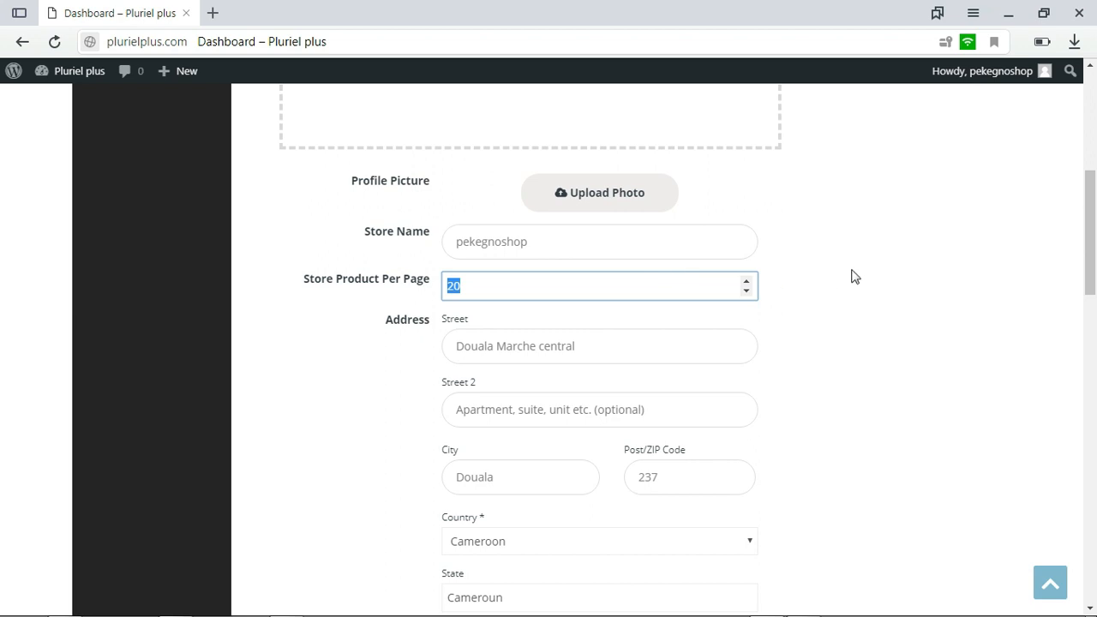
left_click(528, 284)
left_click_drag(675, 330, 447, 345)
left_click_drag(1093, 267, 1095, 336)
double_click(516, 274)
left_click_drag(680, 266, 599, 284)
left_click_drag(1095, 293, 1095, 445)
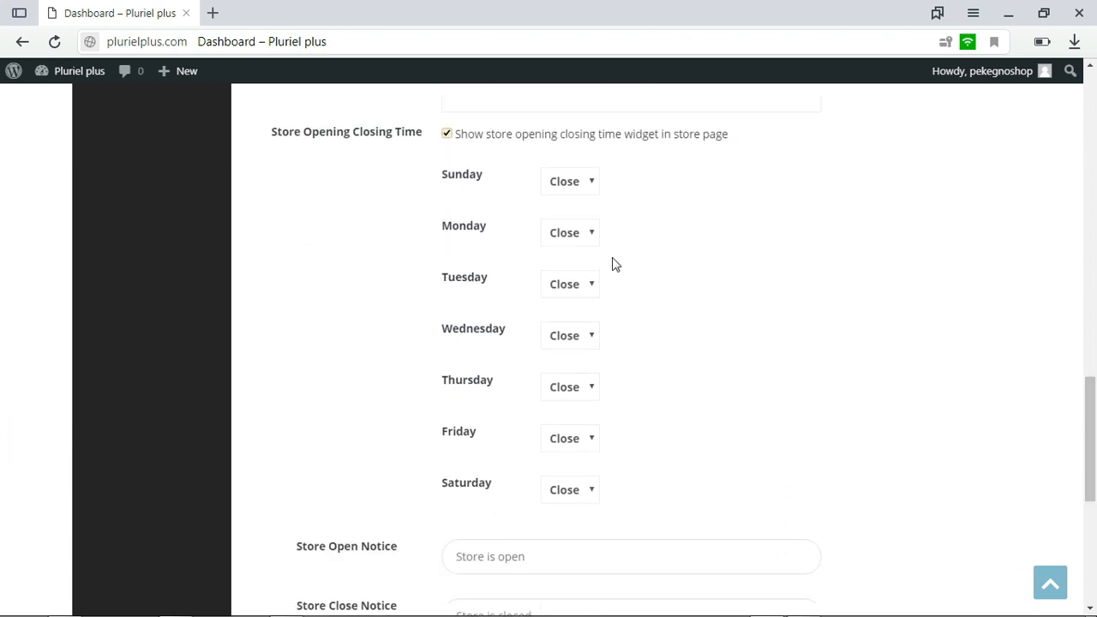
Set the store opening status to Open for Sunday, Monday, Tuesday and Wednesday
left_click(587, 179)
left_click(572, 221)
left_click(564, 240)
left_click(563, 272)
left_click(562, 289)
left_click(565, 323)
left_click(571, 335)
left_click(565, 374)
Check the store open and close notice fields and save the store settings
left_click_drag(1092, 426, 1095, 484)
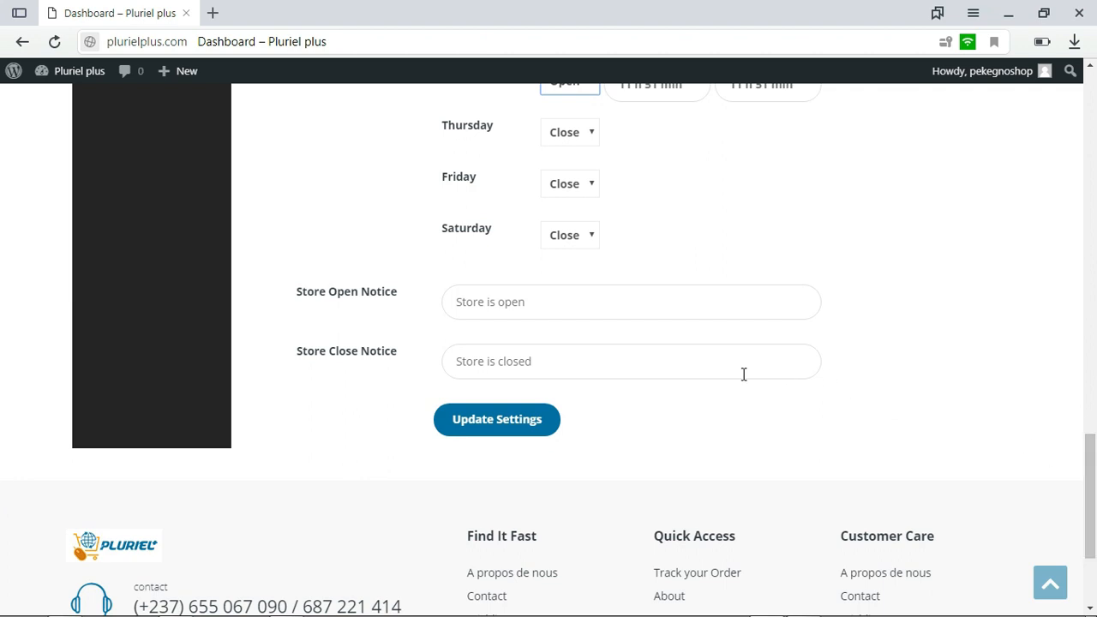
left_click(515, 296)
left_click(490, 348)
left_click(491, 419)
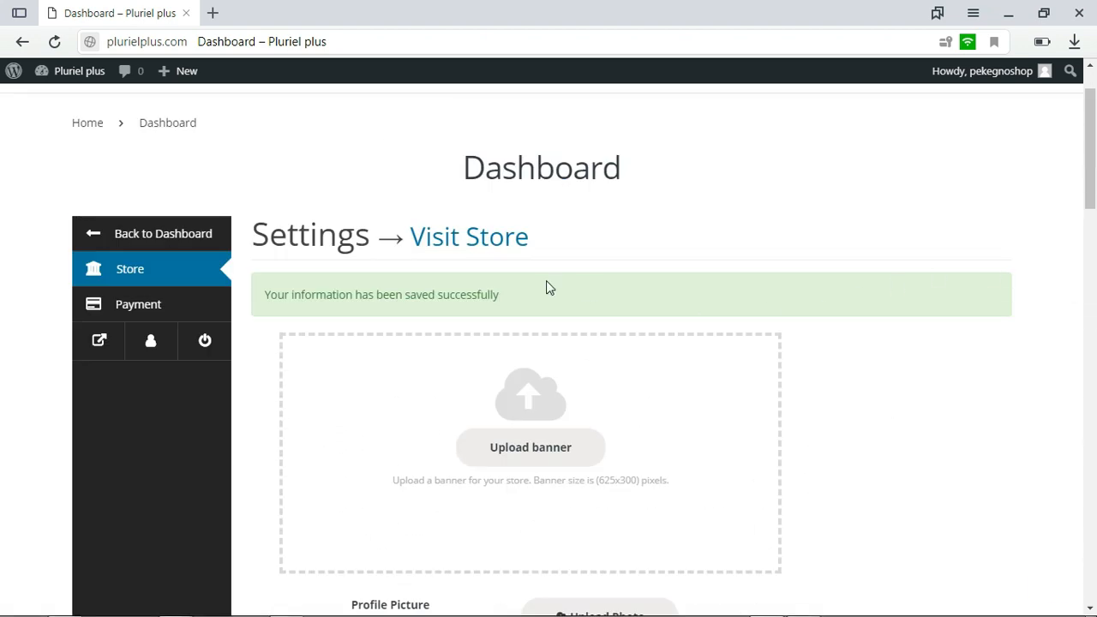
Open the payment settings and review the PayPal e-mail and bank transfer fields
left_click(134, 308)
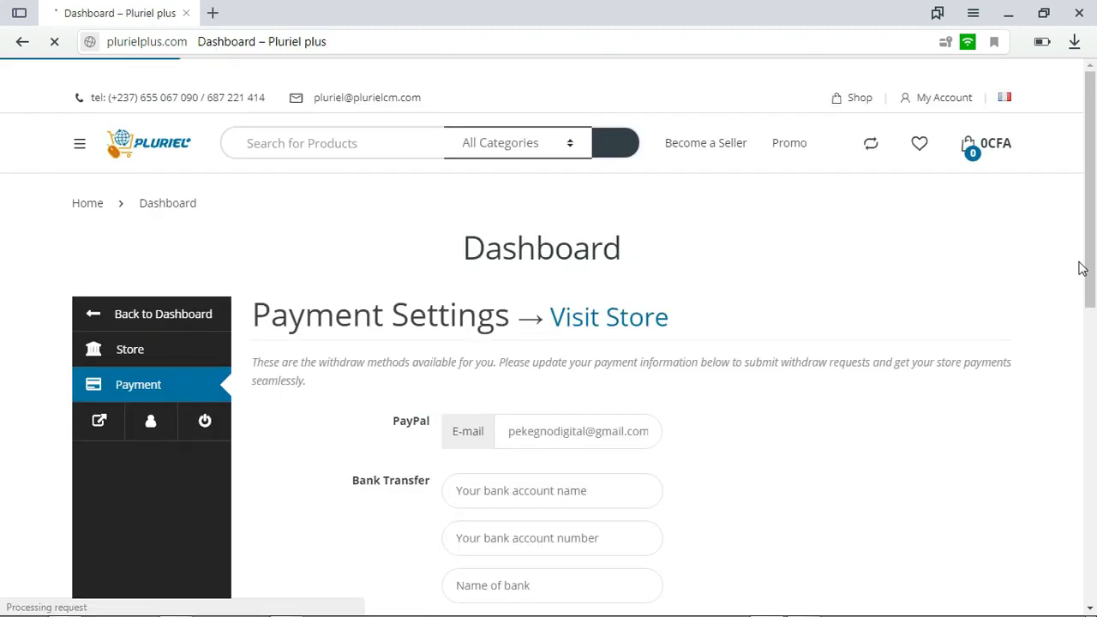
scroll(1, 221, "down", 2)
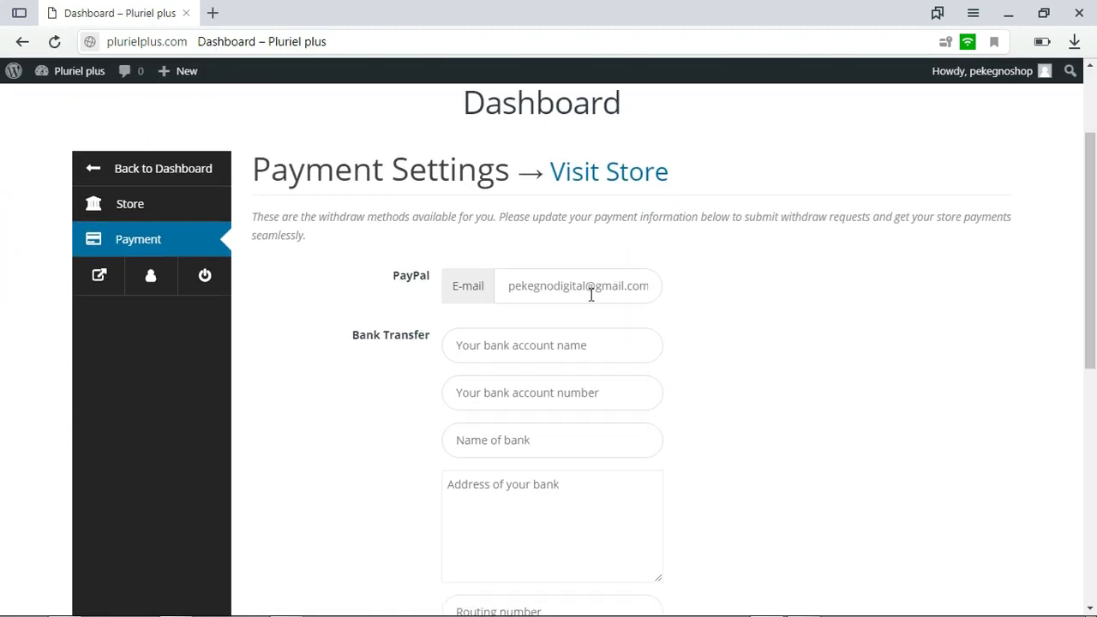
left_click_drag(502, 284, 661, 289)
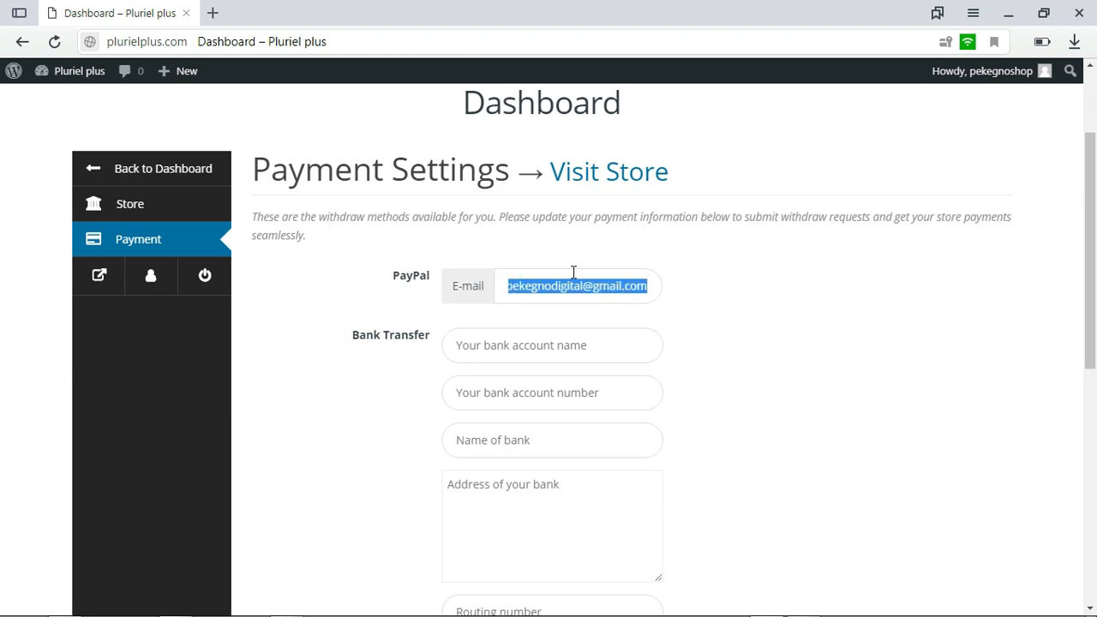
left_click_drag(1090, 283, 1094, 306)
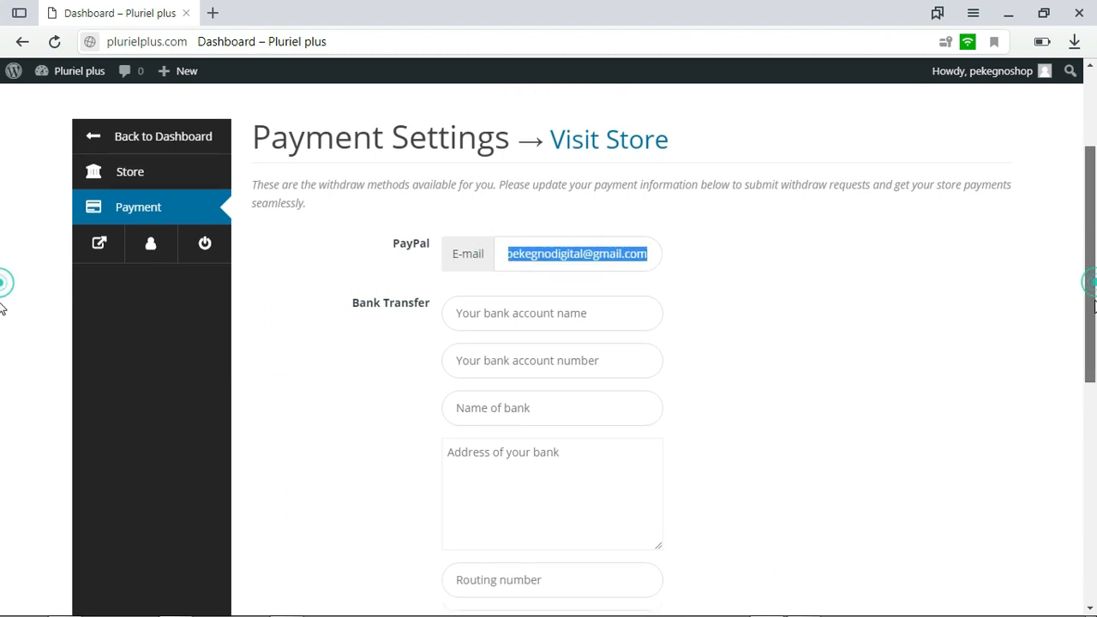
left_click(538, 296)
left_click(535, 348)
left_click(533, 377)
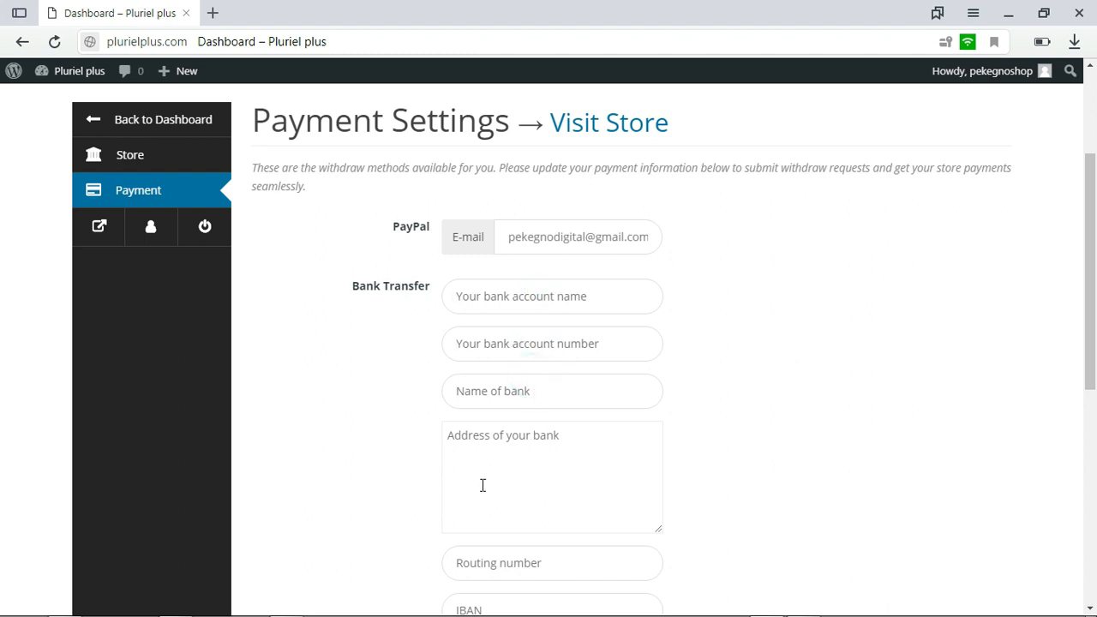
left_click_drag(1095, 291, 1095, 308)
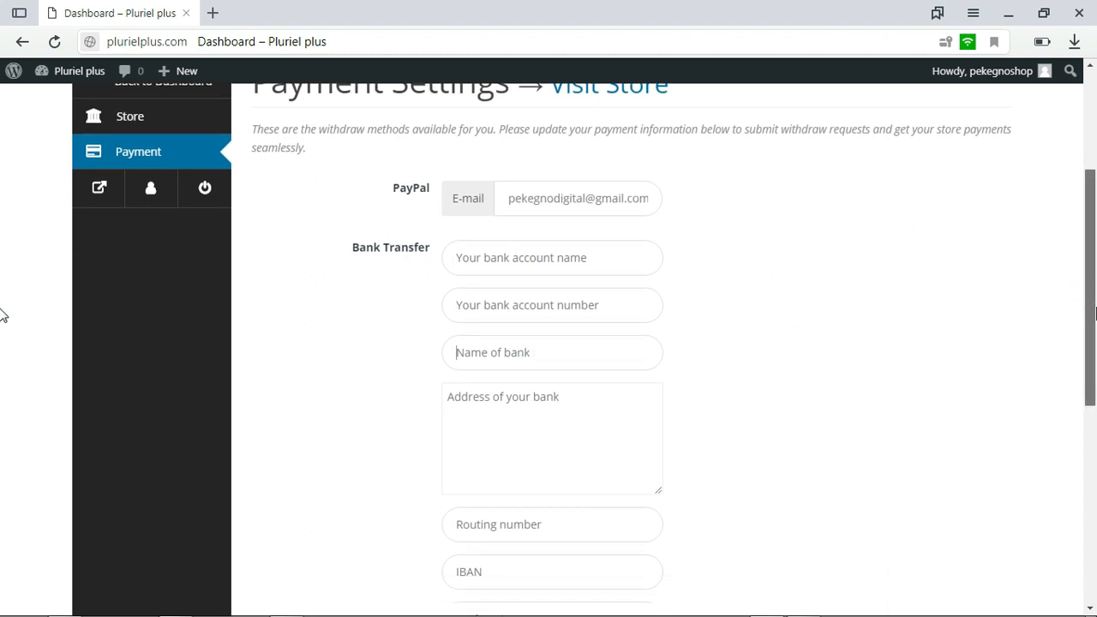
scroll(3, 300, "up", 3)
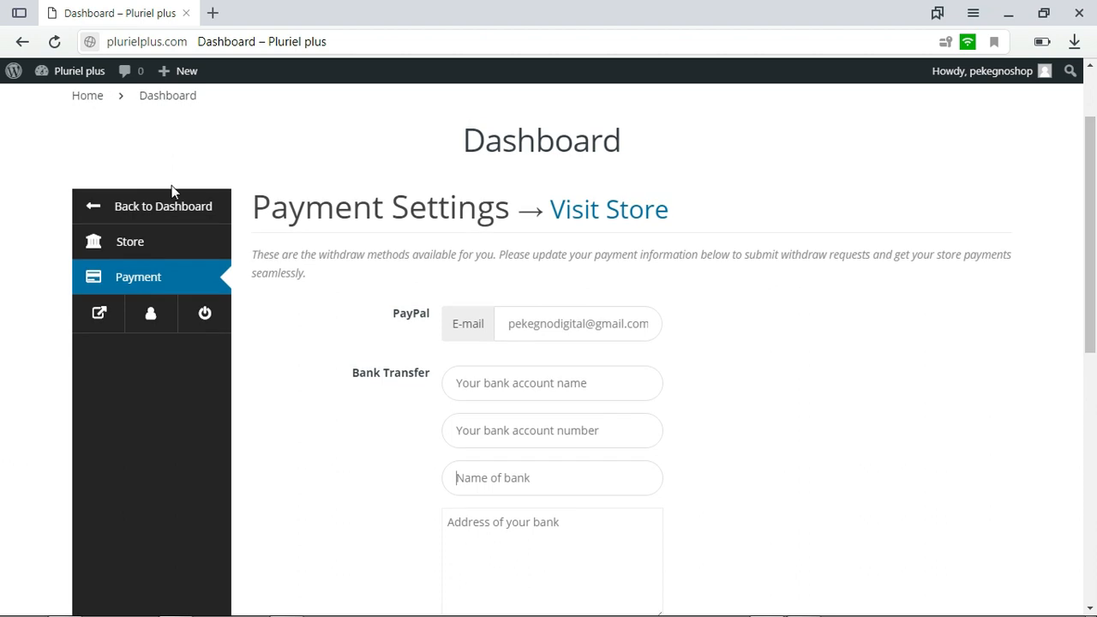
Return to the main seller dashboard and look over its sales, orders and products overview
left_click(135, 212)
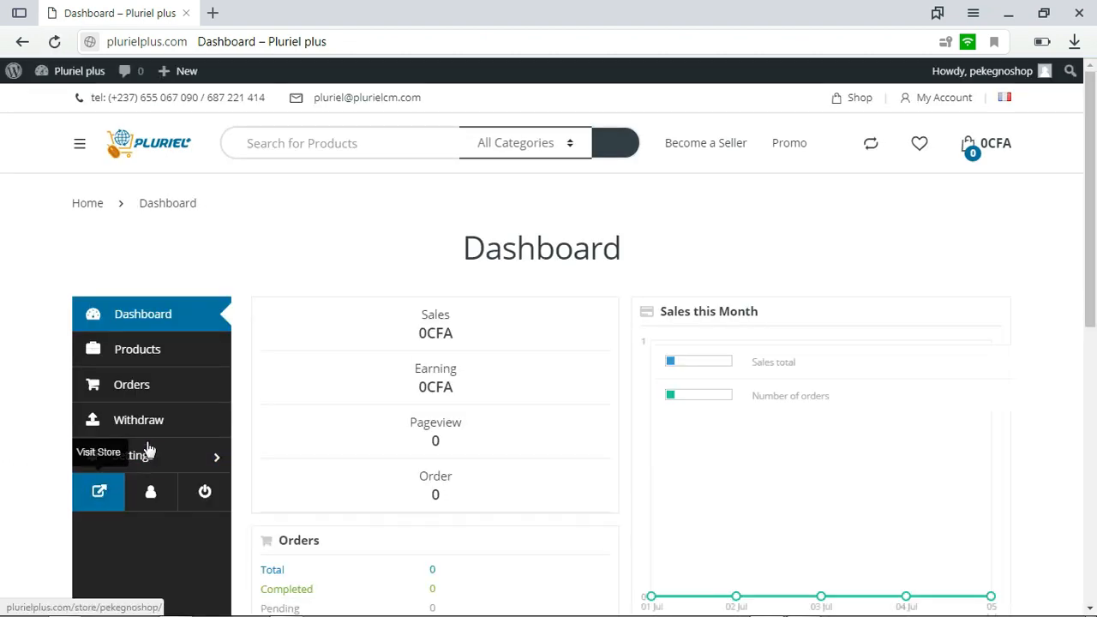
scroll(3, 283, "down", 1)
scroll(2, 294, "down", 2)
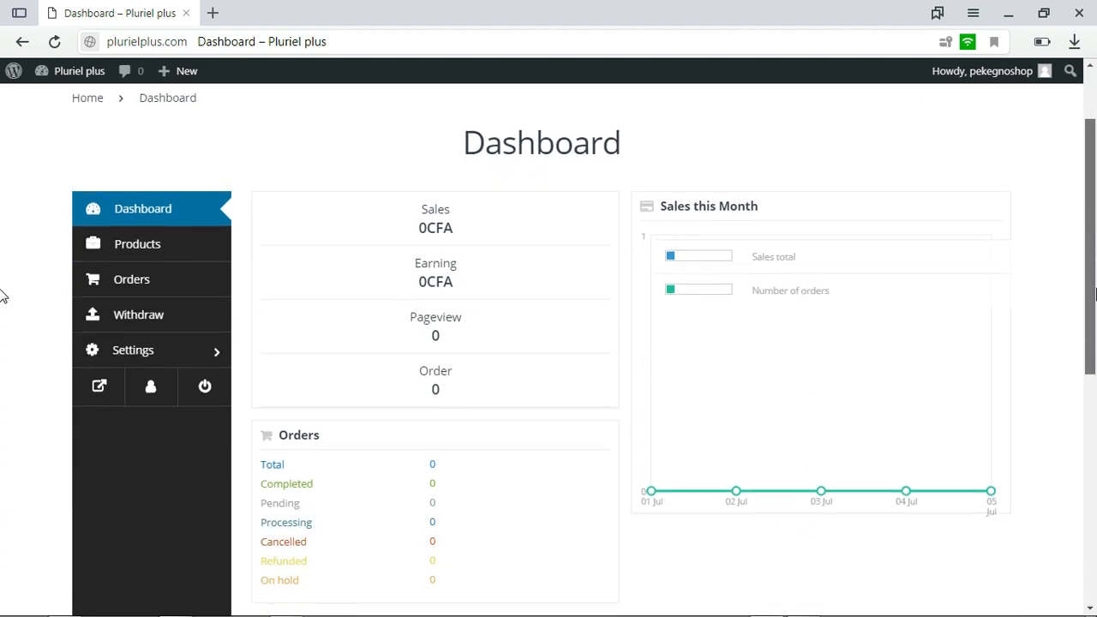
scroll(3, 345, "up", 1)
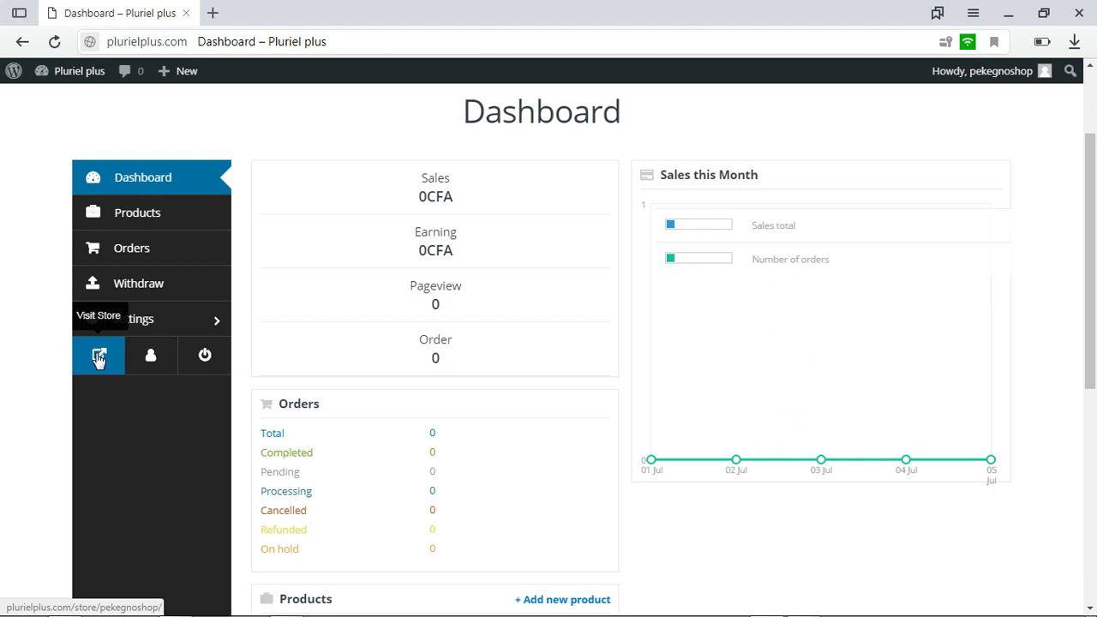
Visit the public store page and examine its profile card and product section
left_click(98, 358)
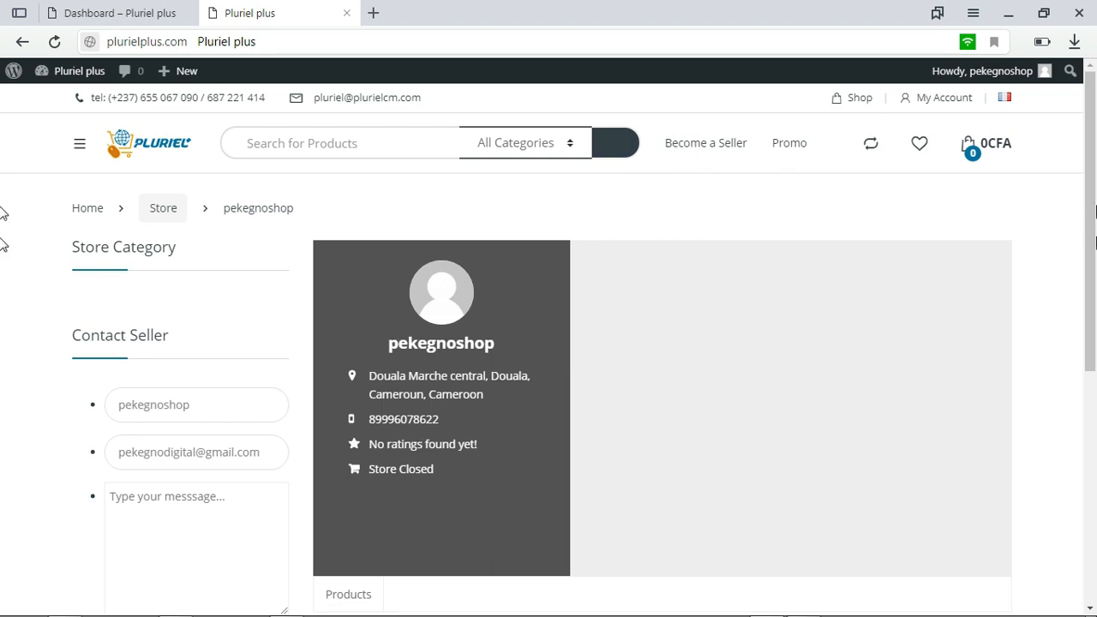
scroll(4, 244, "down", 2)
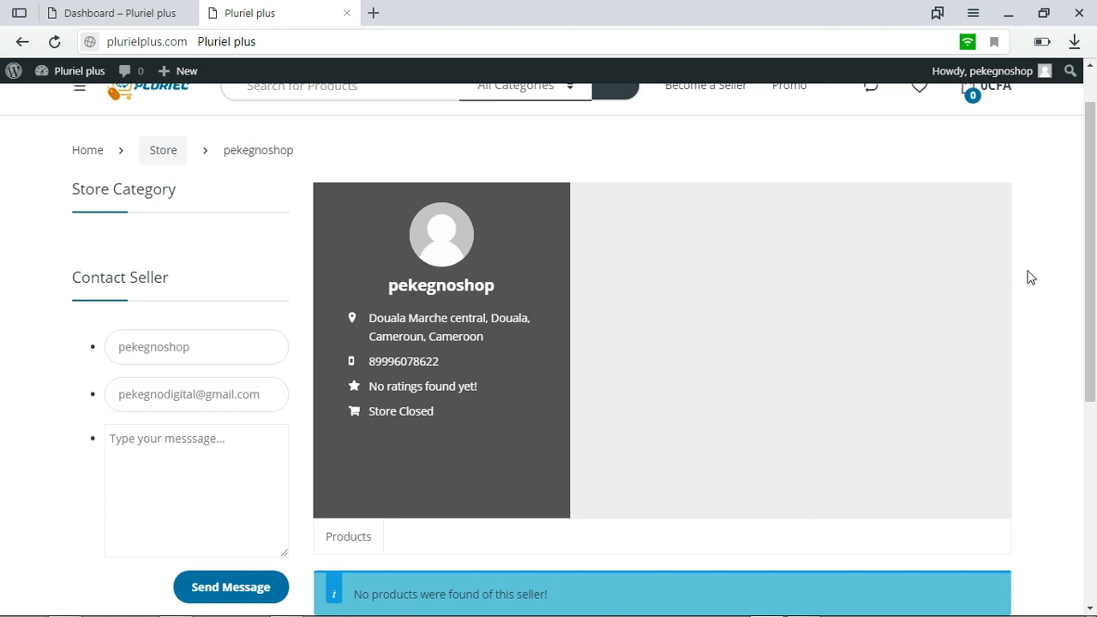
scroll(993, 353, "down", 2)
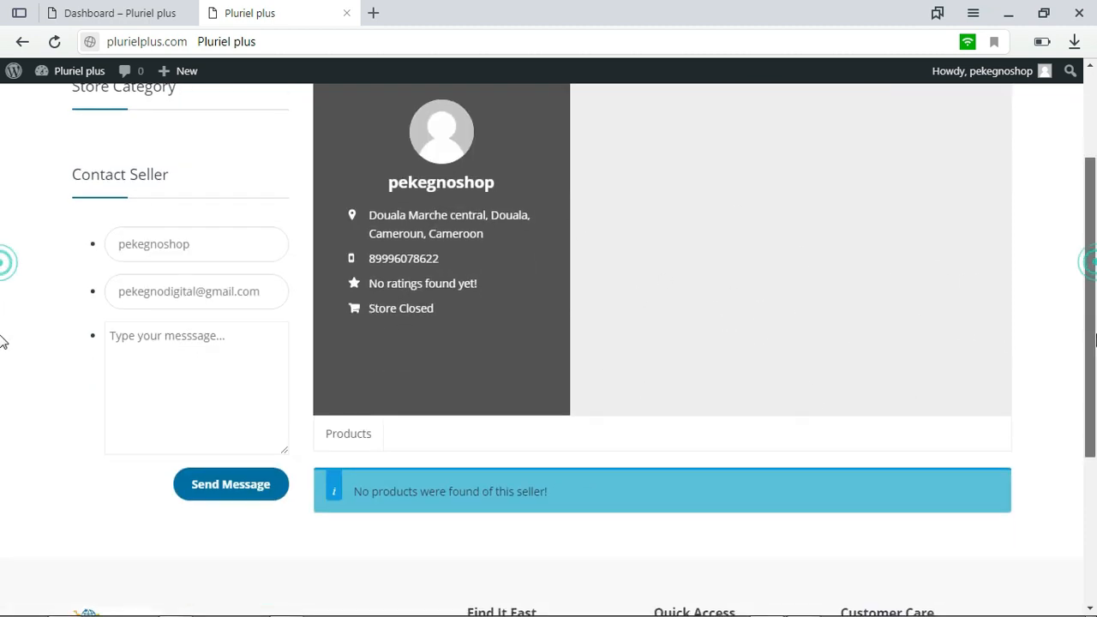
scroll(1081, 367, "down", 1)
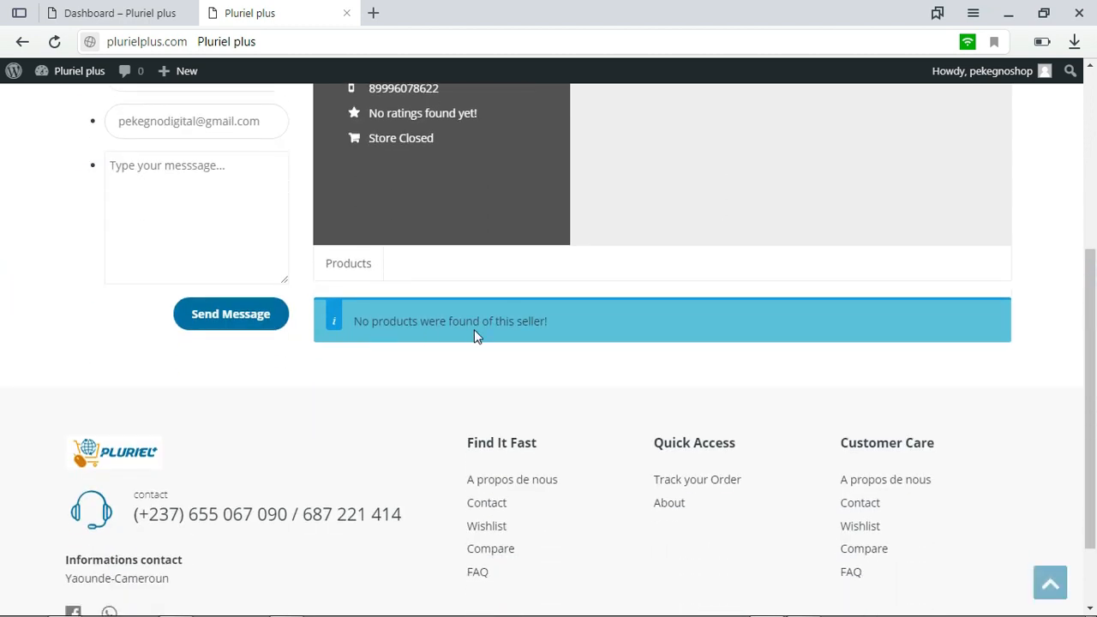
scroll(292, 386, "up", 3)
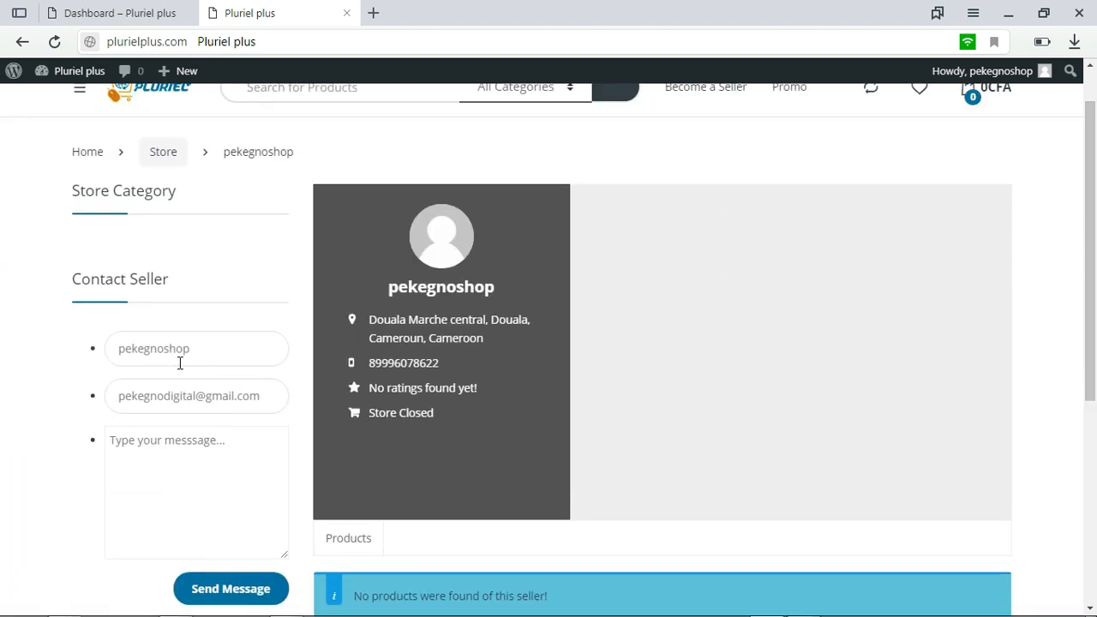
Go through the name, e-mail and message fields of the Contact Seller form
left_click_drag(230, 355, 100, 367)
left_click_drag(259, 399, 110, 405)
left_click(211, 465)
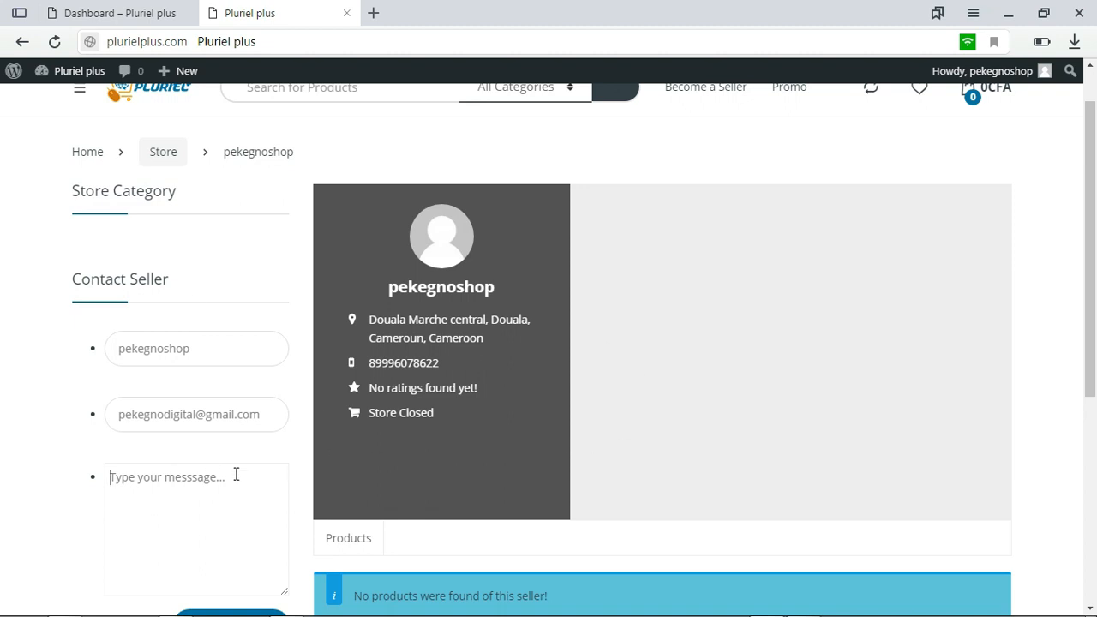
left_click(159, 494)
left_click_drag(1094, 238, 1092, 291)
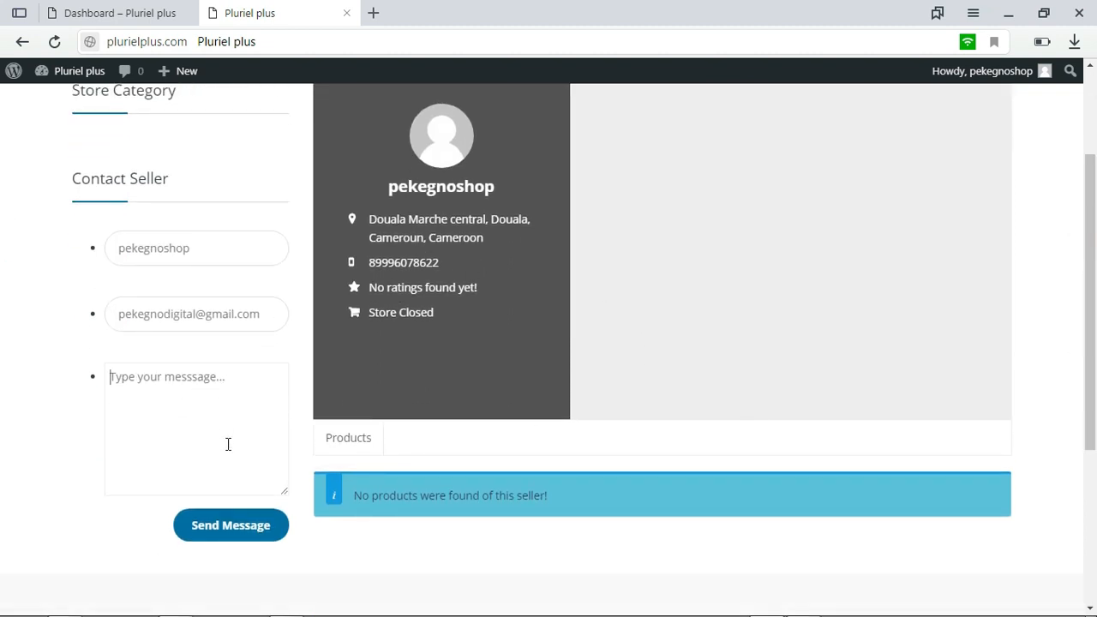
left_click_drag(1095, 176, 1095, 123)
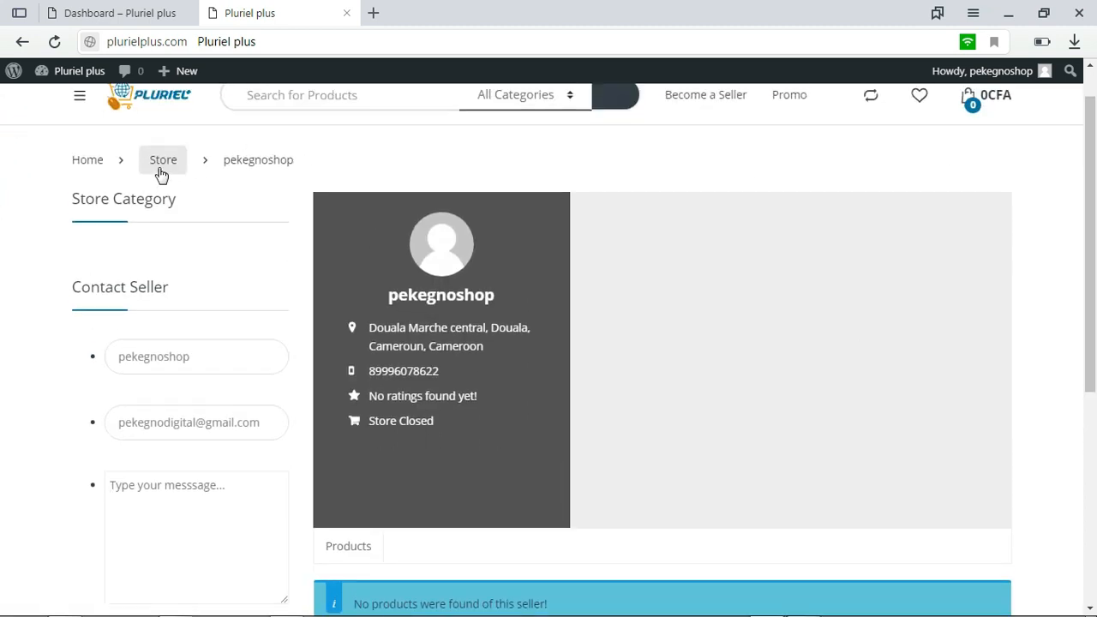
Show the store's full public web address and highlight it
left_click(289, 45)
left_click(395, 43)
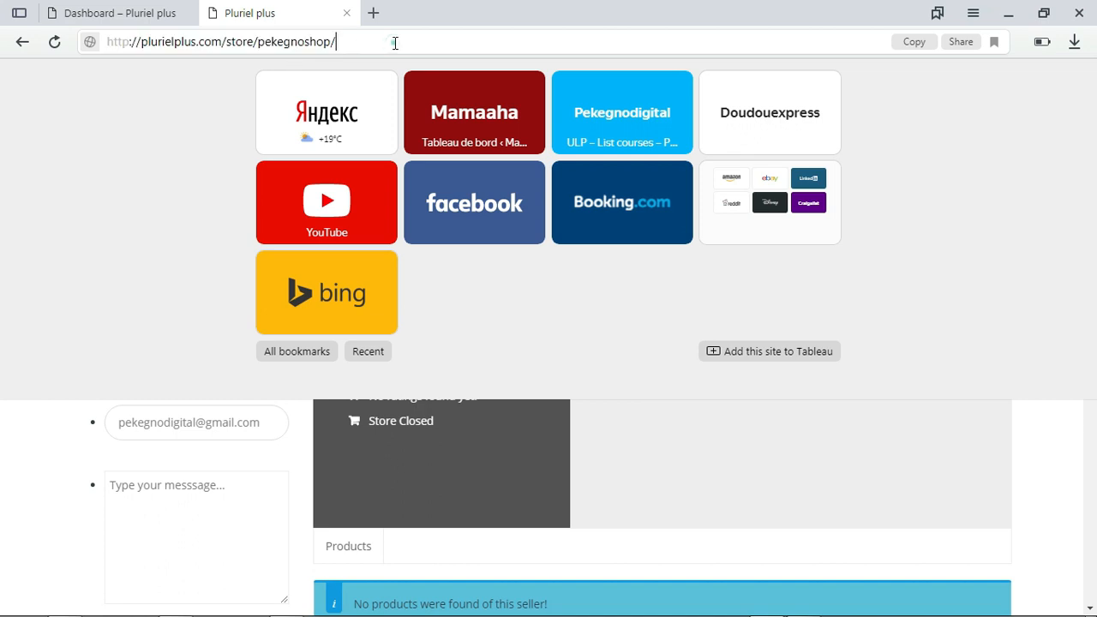
left_click_drag(439, 42, 94, 54)
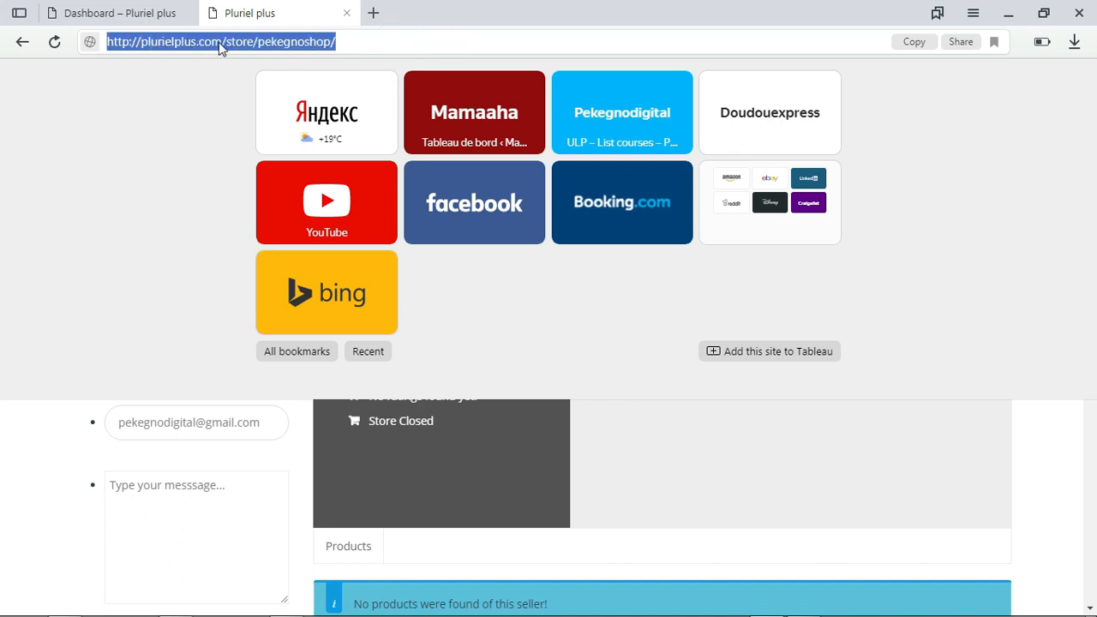
left_click(353, 35)
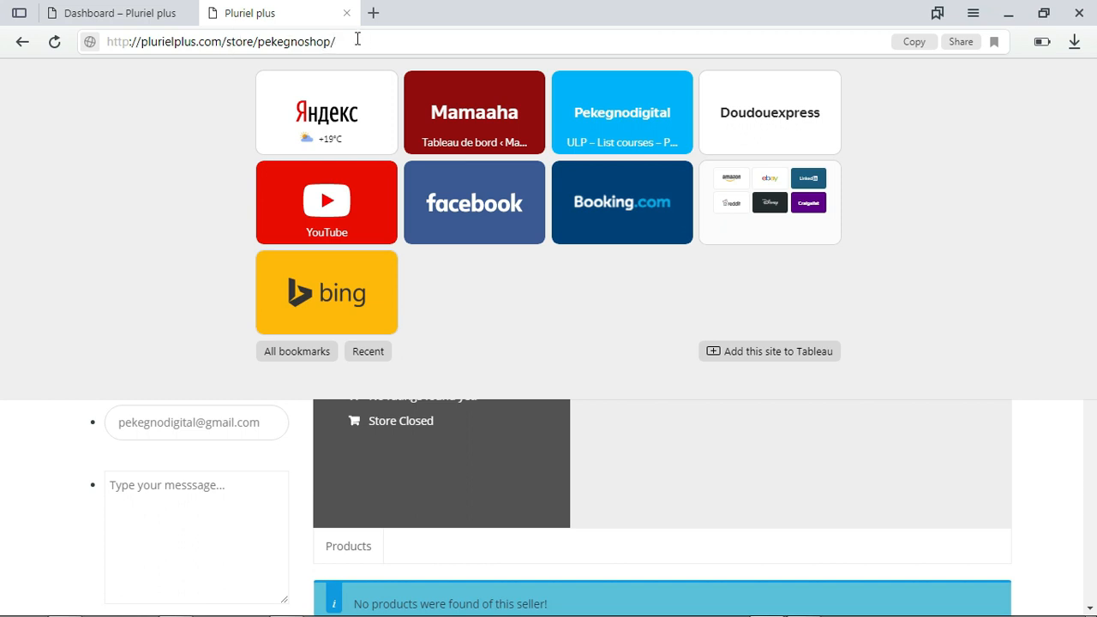
left_click_drag(363, 41, 24, 65)
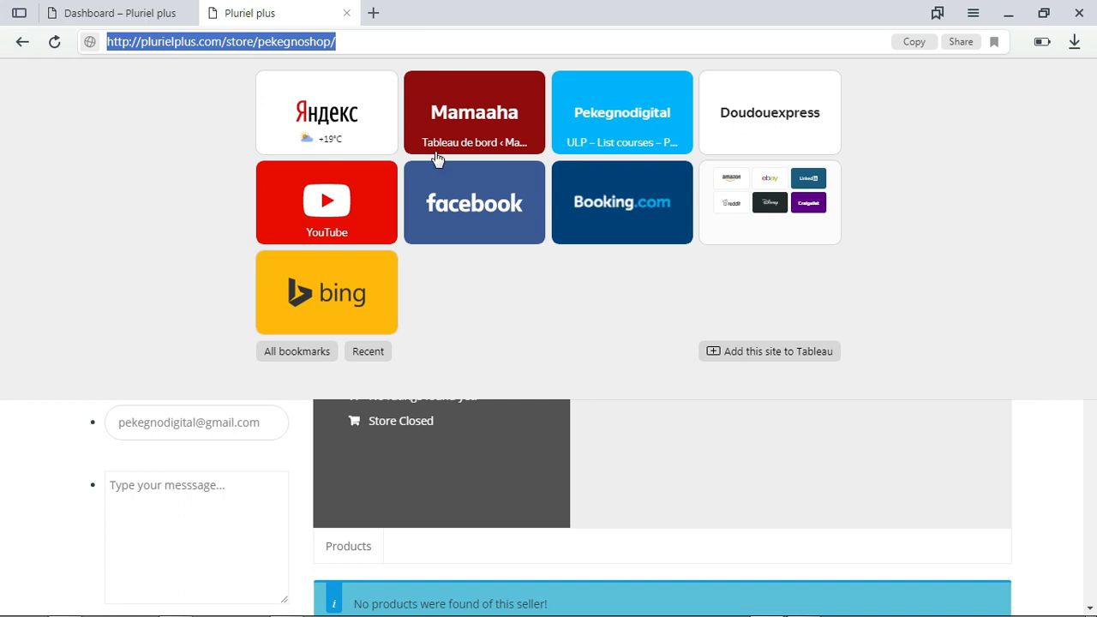
left_click(895, 184)
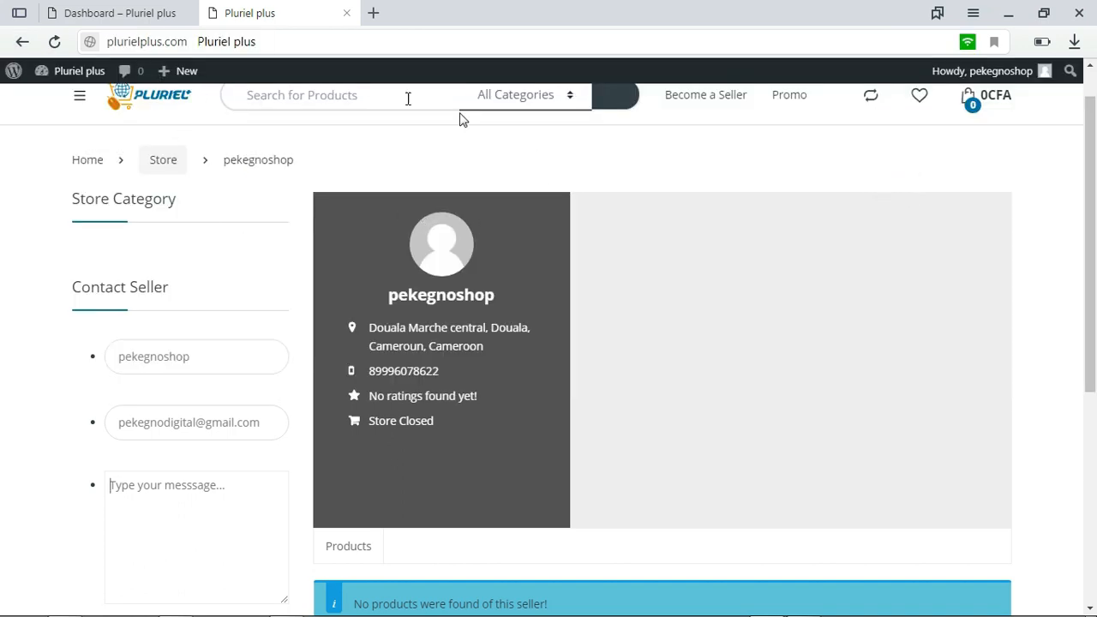
left_click(330, 42)
left_click(336, 42)
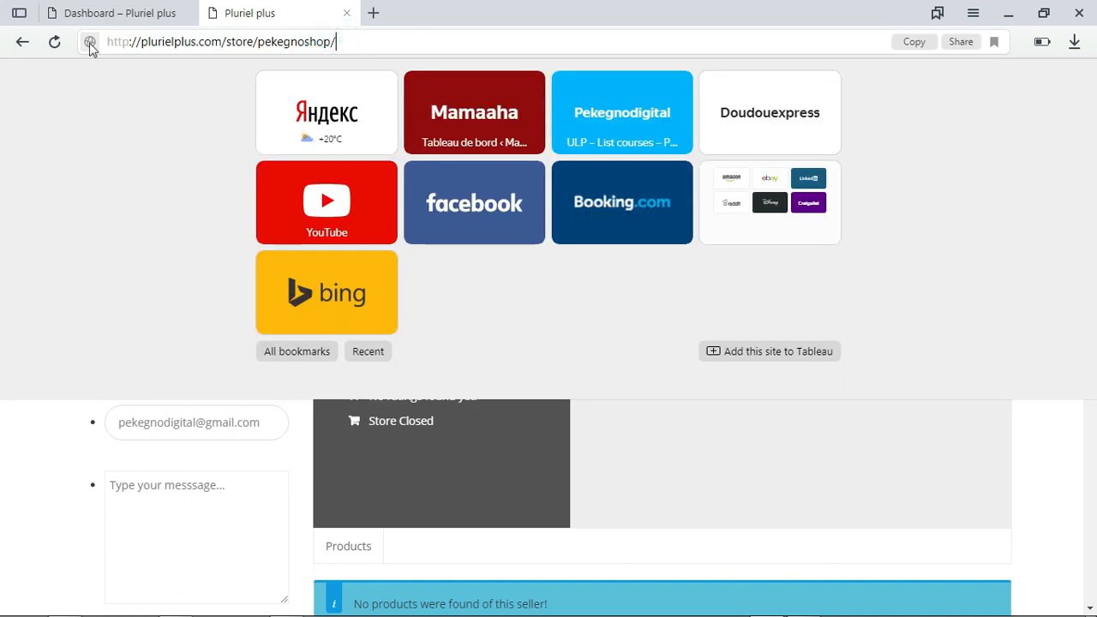
Return to the seller dashboard and open the product list
left_click(23, 42)
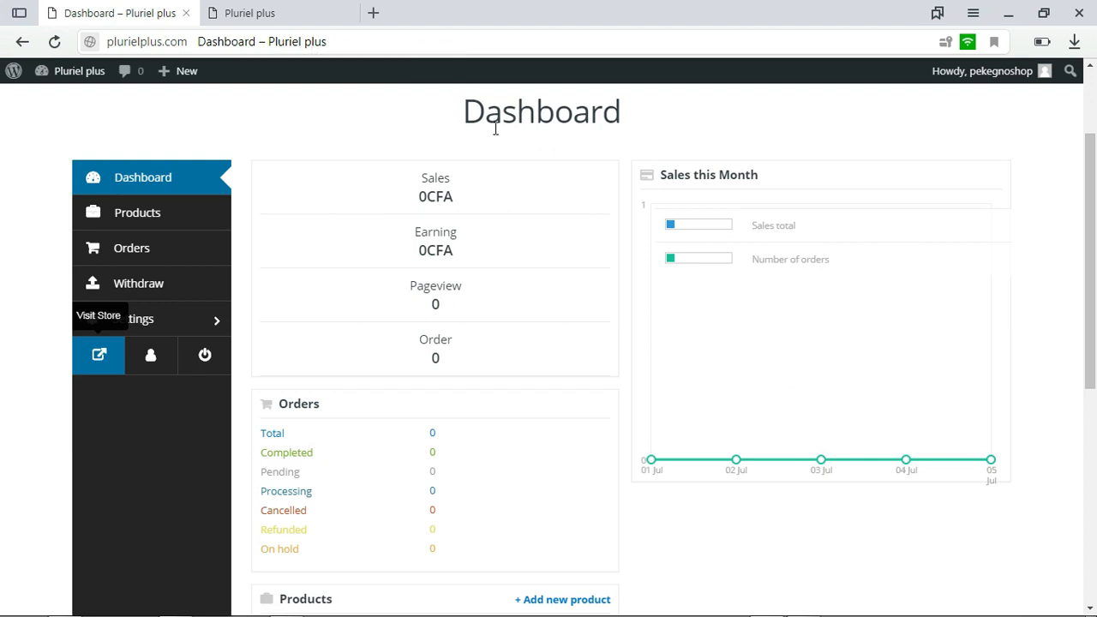
left_click_drag(1094, 283, 1095, 240)
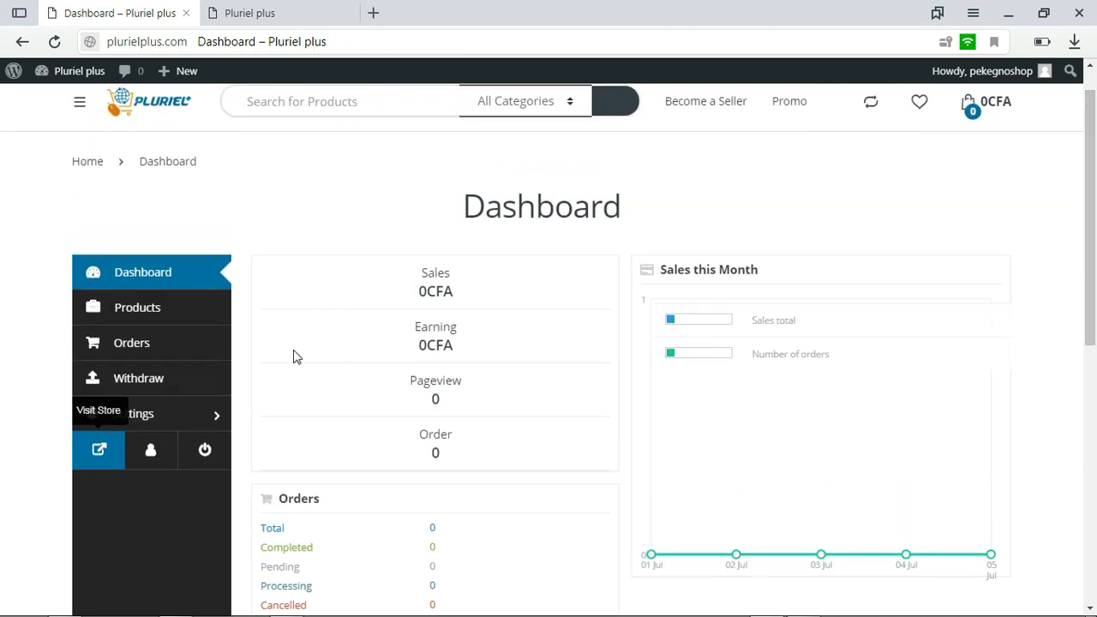
left_click(189, 314)
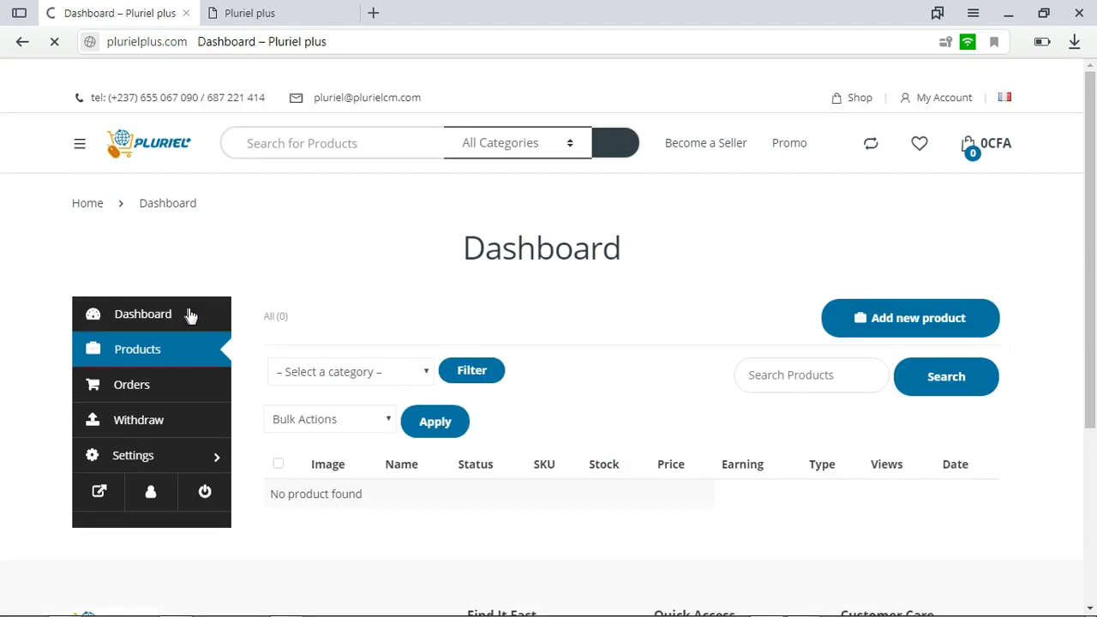
left_click_drag(1094, 207, 1094, 239)
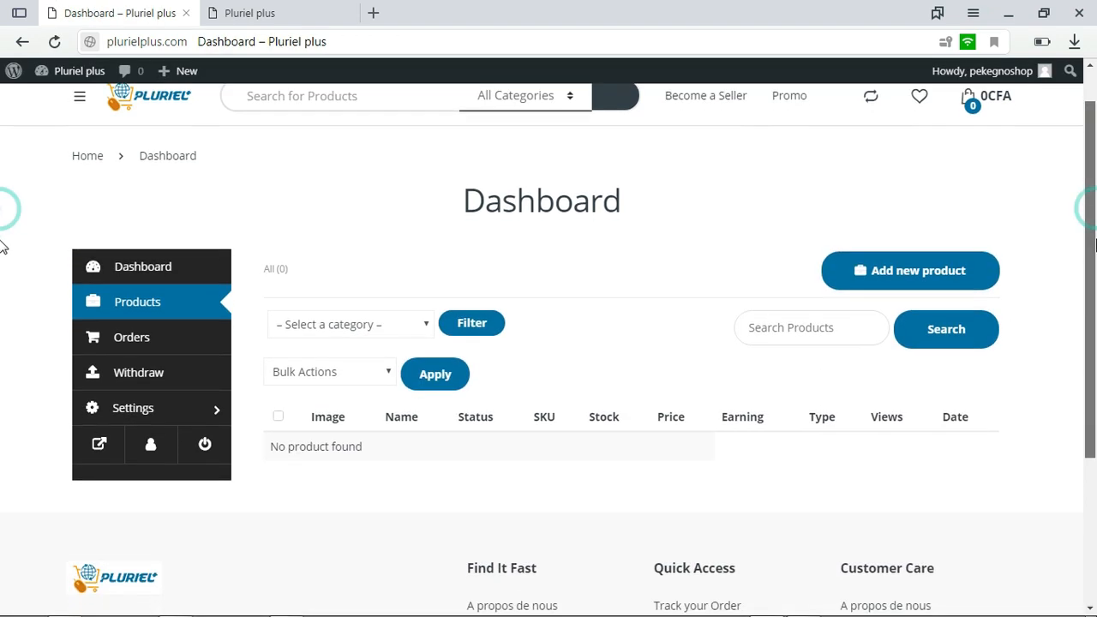
Open the form for adding a new product and check its name and price fields
left_click(943, 272)
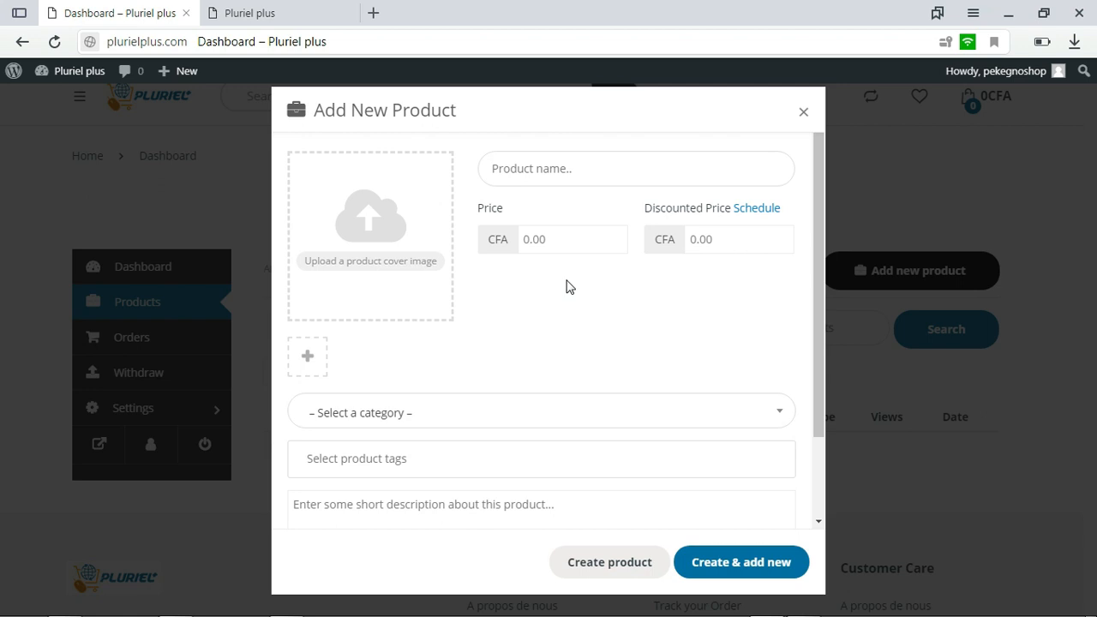
left_click(558, 168)
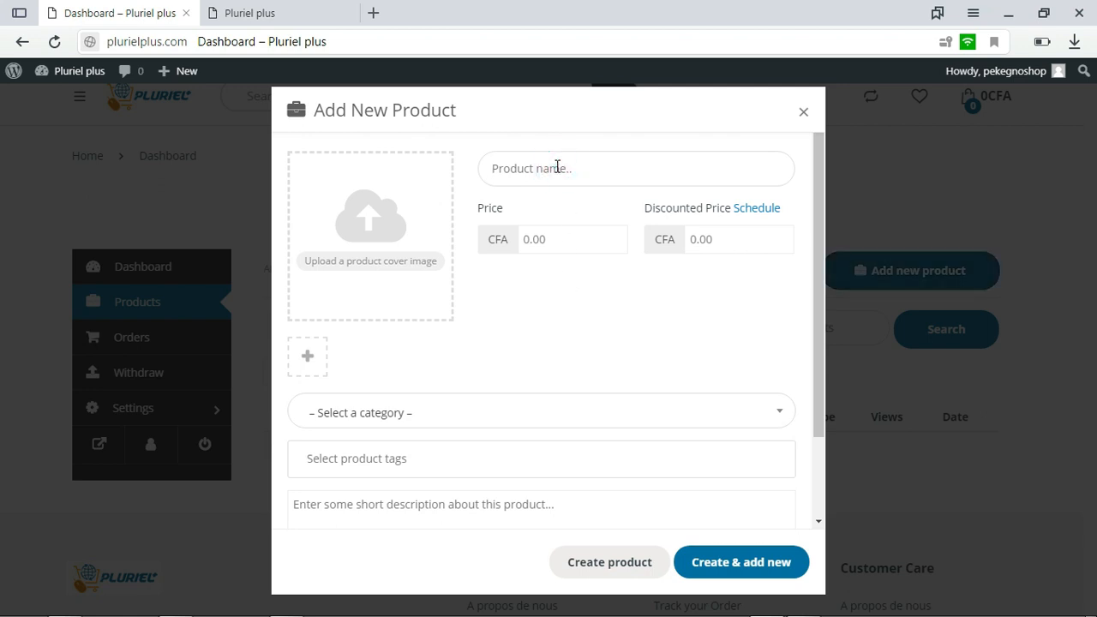
left_click(569, 244)
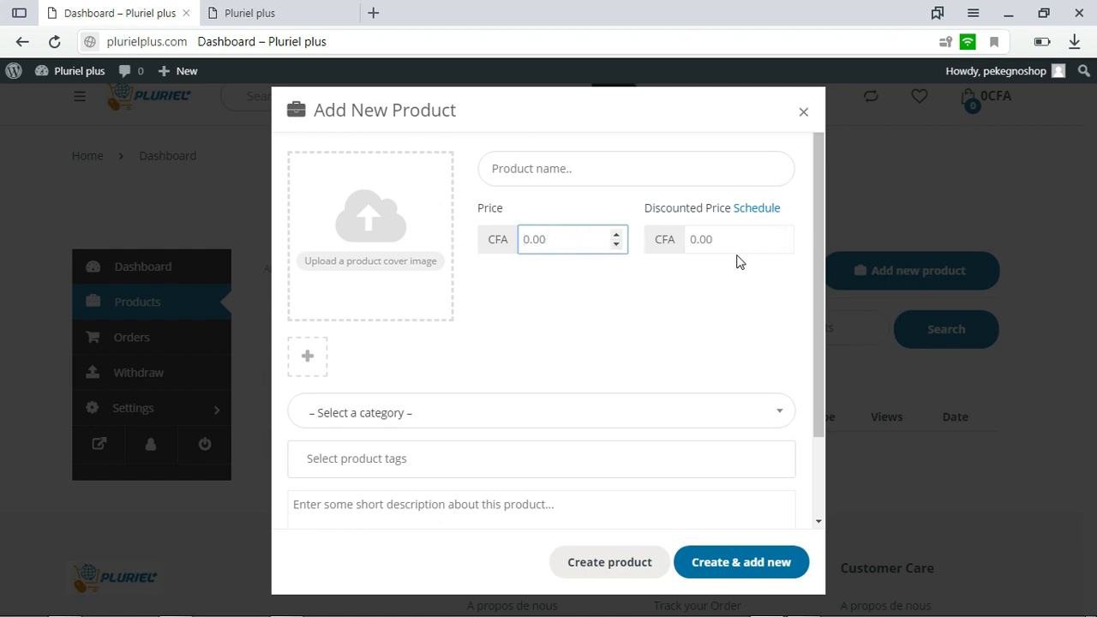
Upload Babouche Uni-Sexe Tête De Lion 5 from the article folder and set it as the product's cover image
left_click(379, 264)
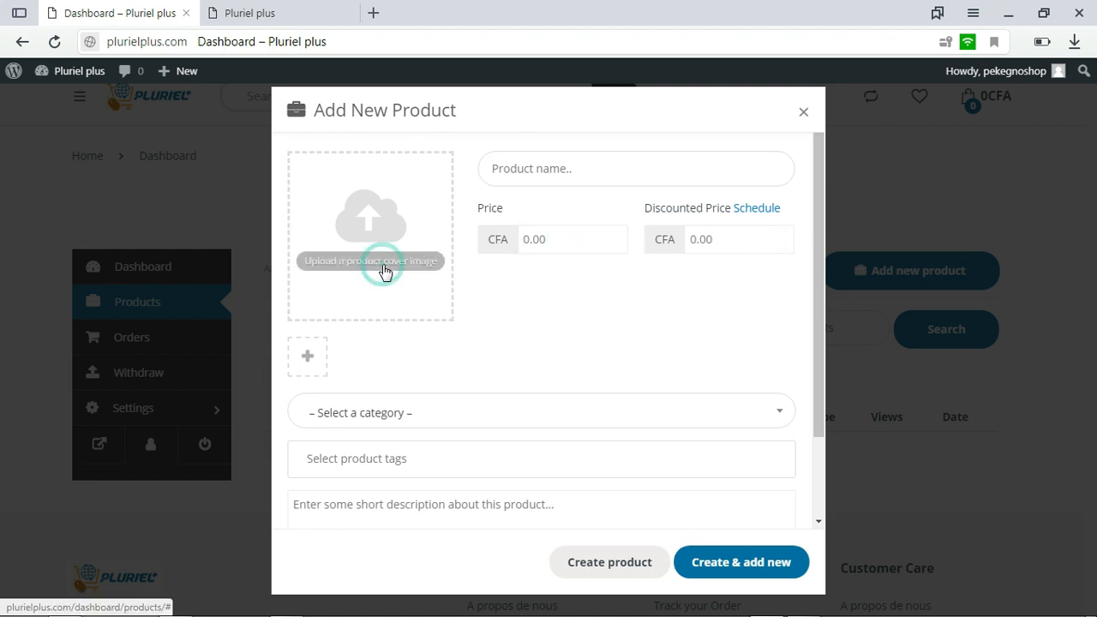
left_click(560, 365)
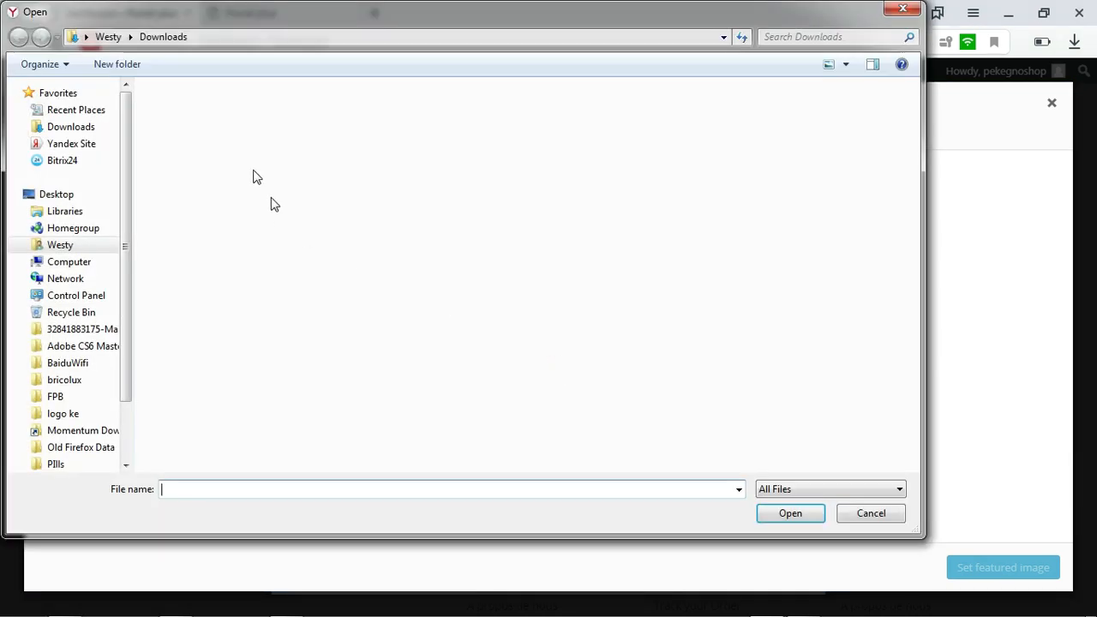
left_click(64, 244)
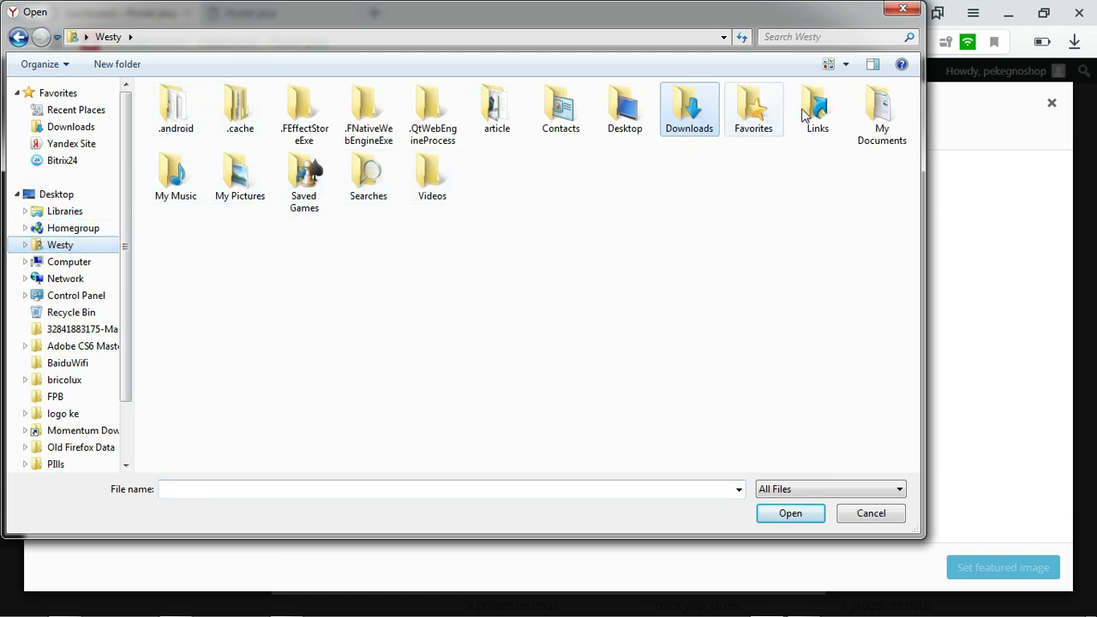
double_click(493, 109)
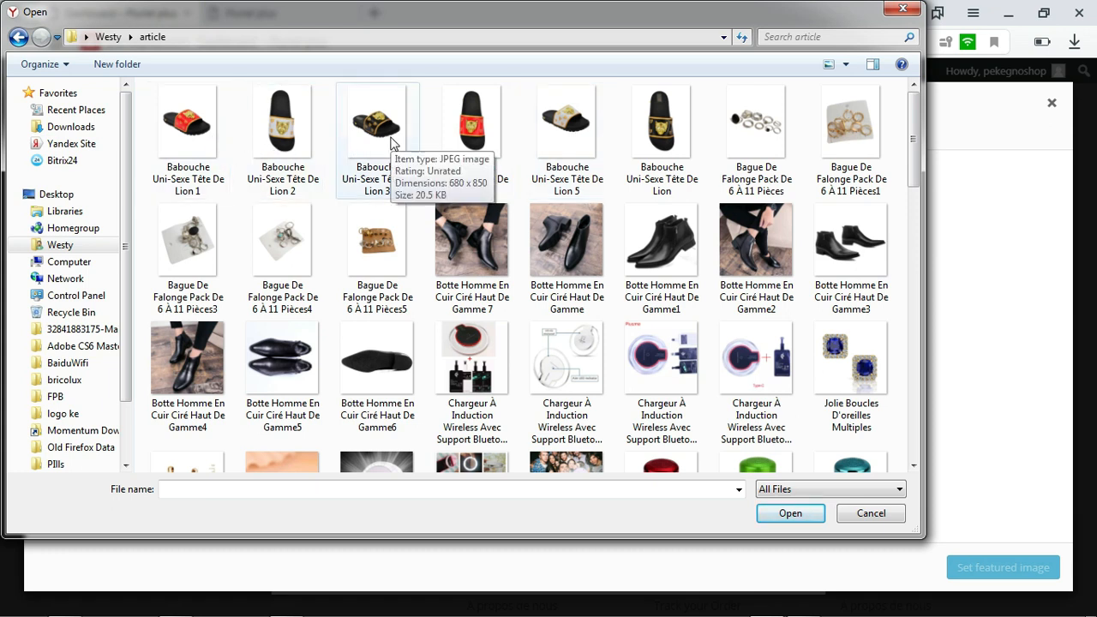
left_click(559, 124)
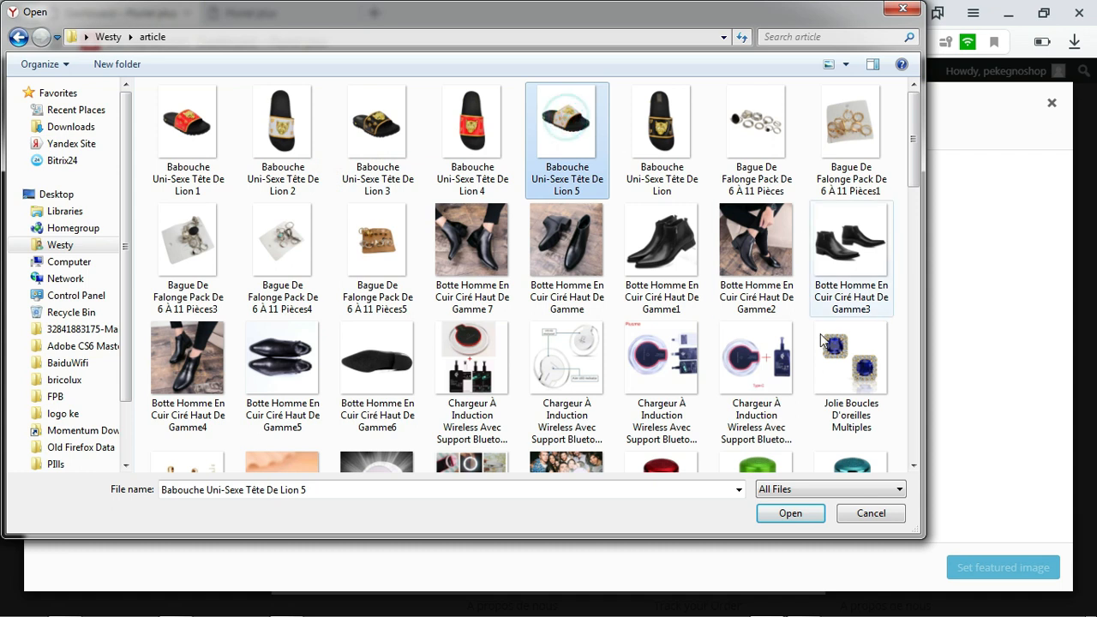
left_click(786, 512)
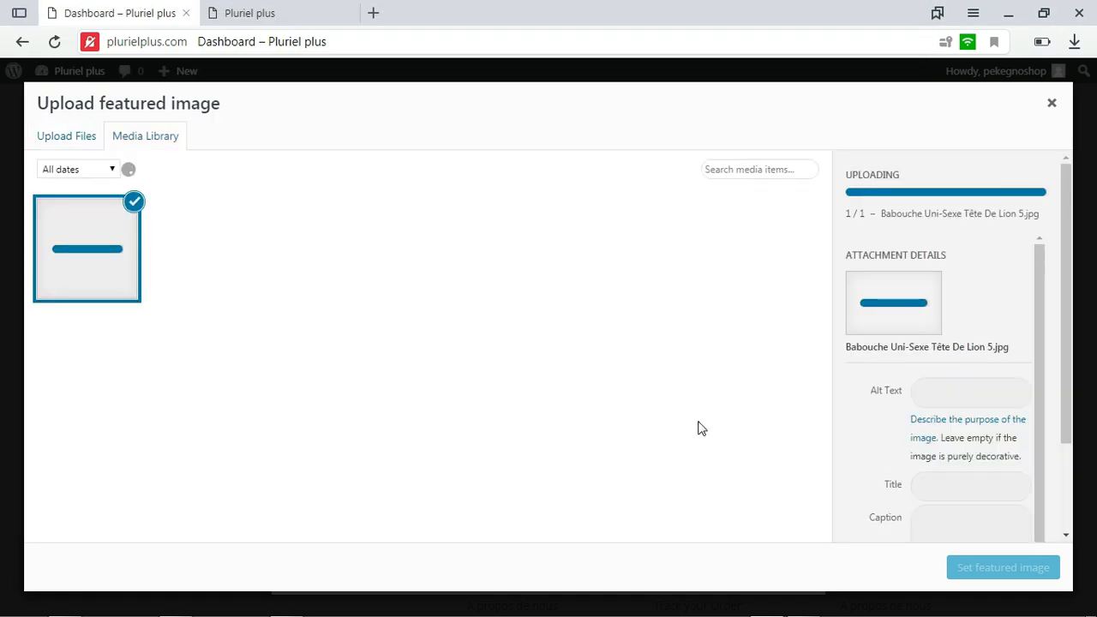
left_click(979, 569)
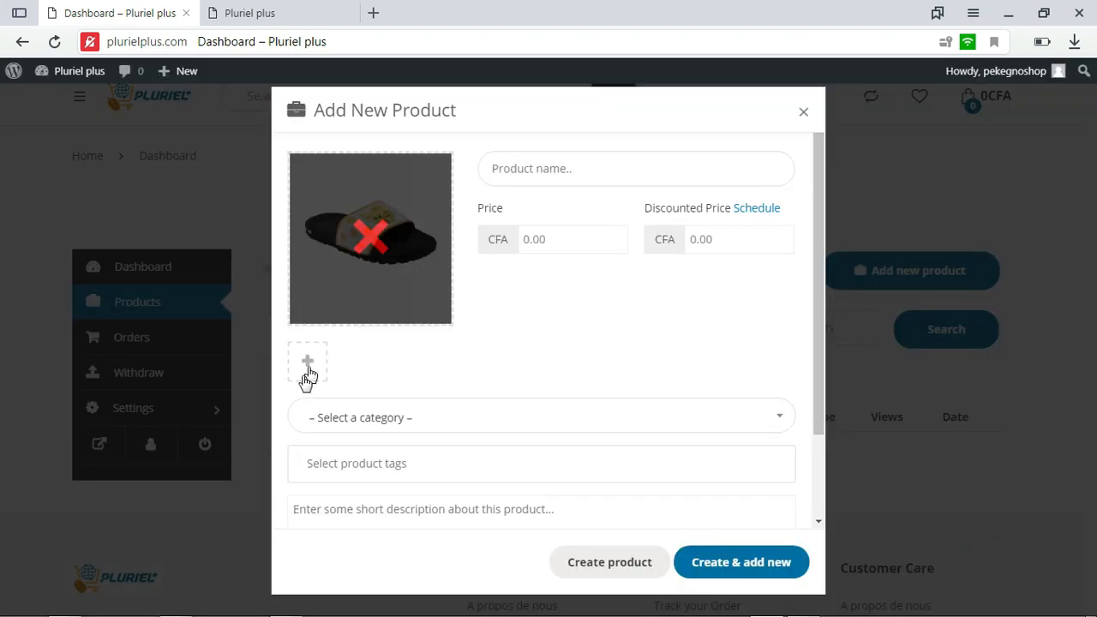
Upload the images Babouche Uni-Sexe Tête De Lion, 1, 2, 3 and 4 from the article folder for the product gallery
left_click(309, 367)
left_click(85, 143)
left_click(570, 360)
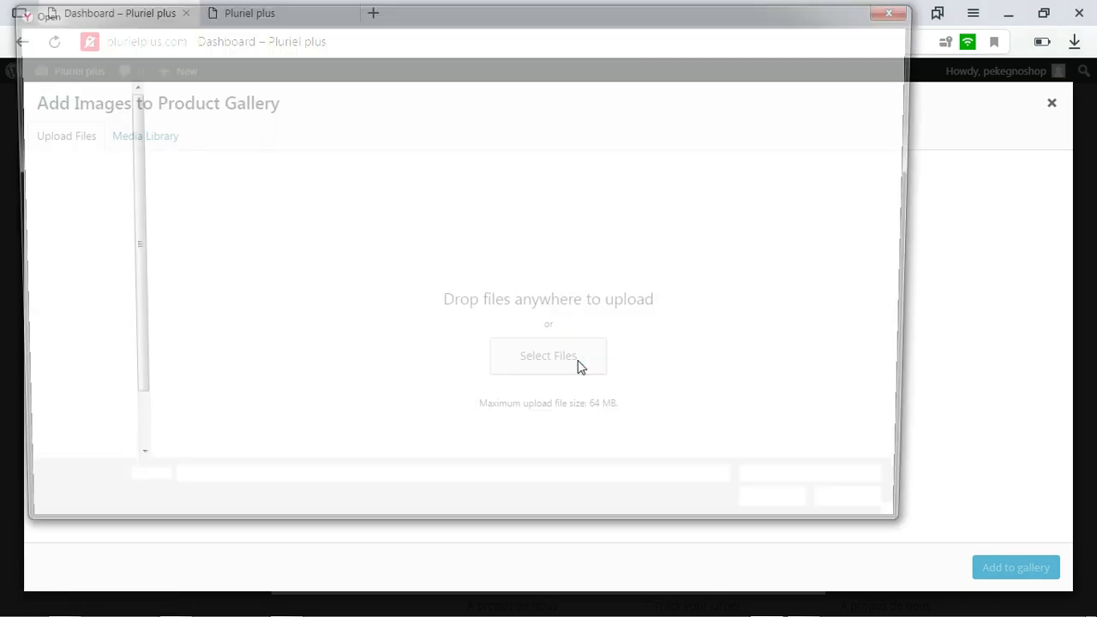
left_click(187, 128)
left_click(281, 128, "ctrl")
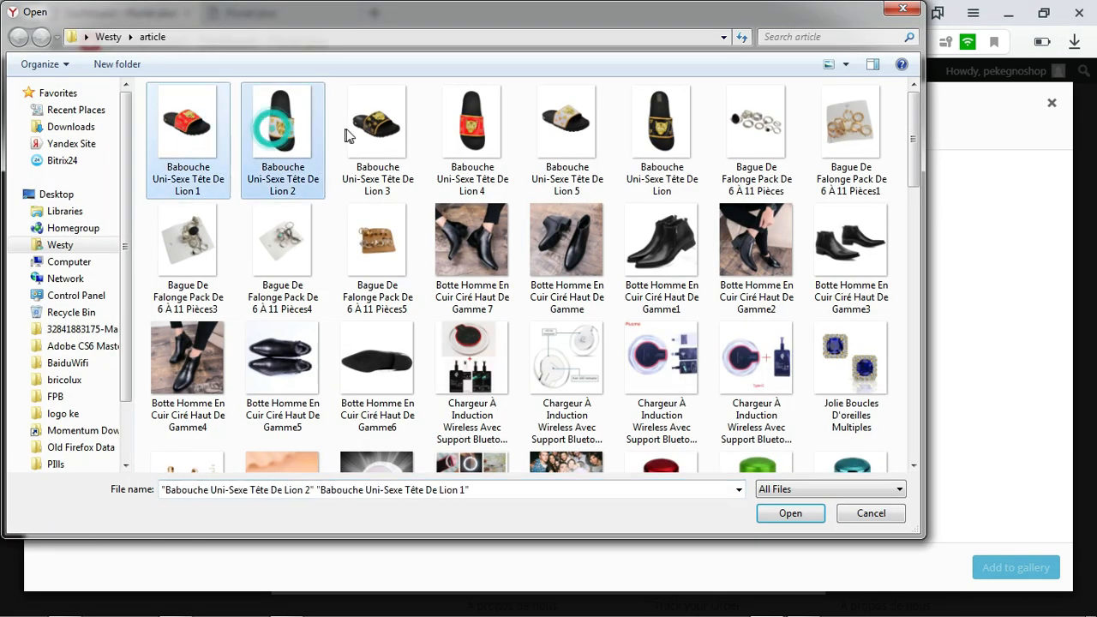
left_click(360, 129, "ctrl")
left_click(673, 133, "ctrl")
left_click(481, 133, "ctrl")
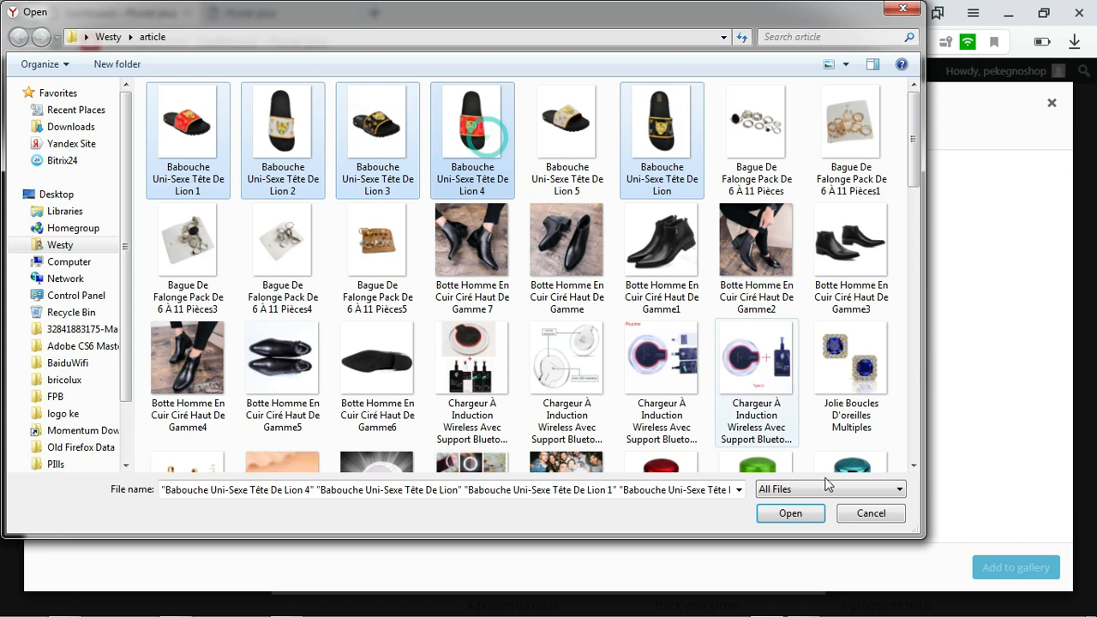
left_click(790, 512)
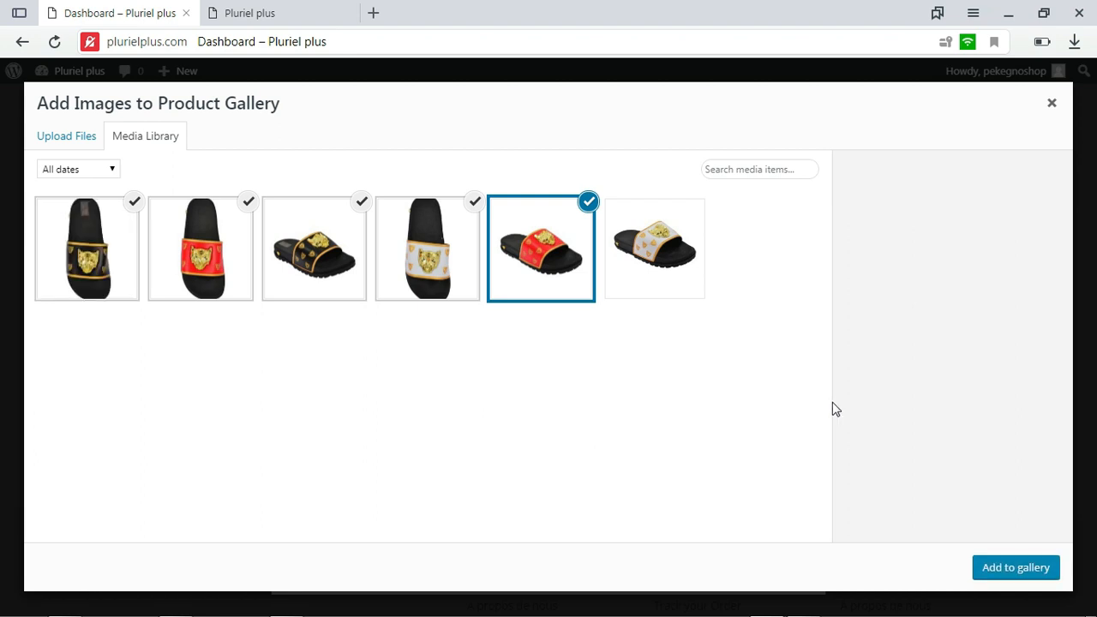
Examine the attachment details and titles of slipper images 5, 1 and 2 in the media library
left_click(679, 291)
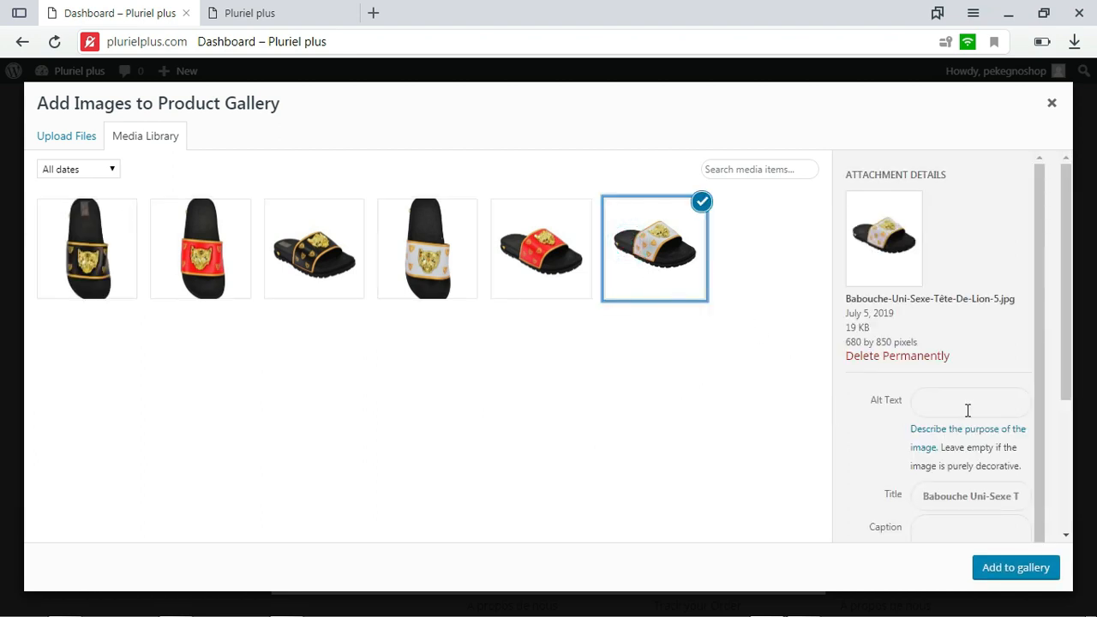
left_click_drag(1038, 352, 1046, 383)
left_click_drag(921, 462, 1034, 457)
left_click(549, 269)
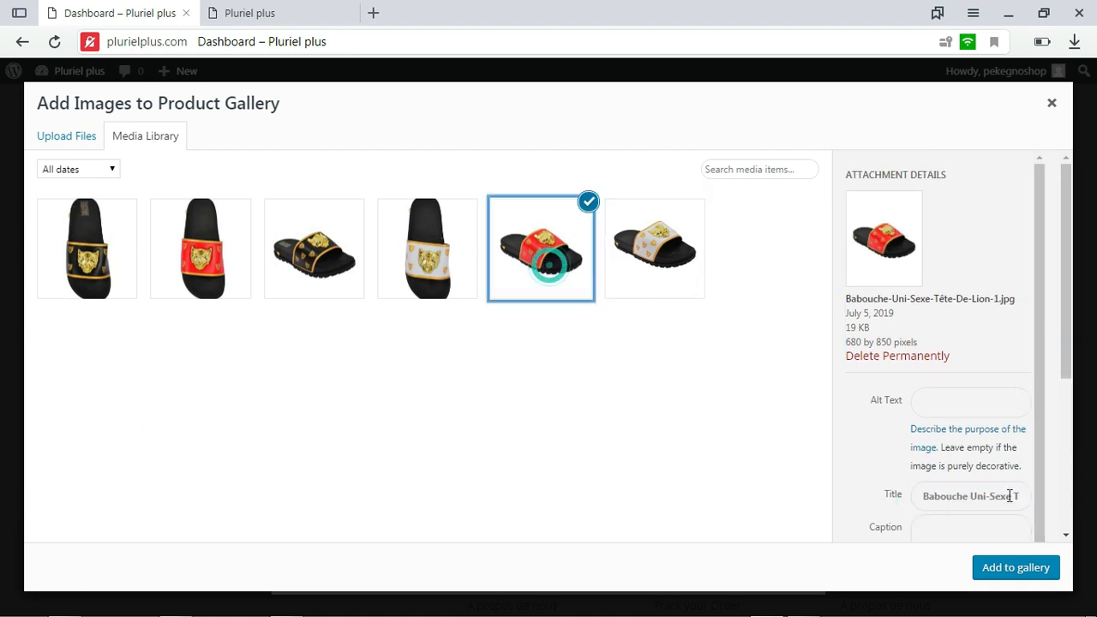
left_click_drag(924, 495, 1047, 501)
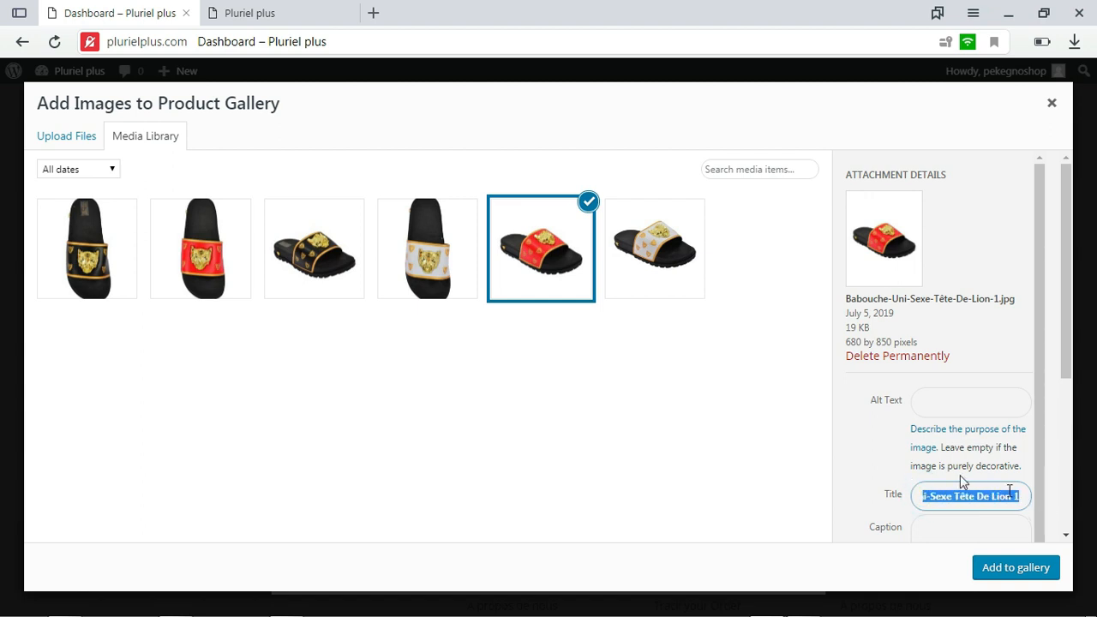
left_click(443, 281)
left_click_drag(924, 501, 1032, 493)
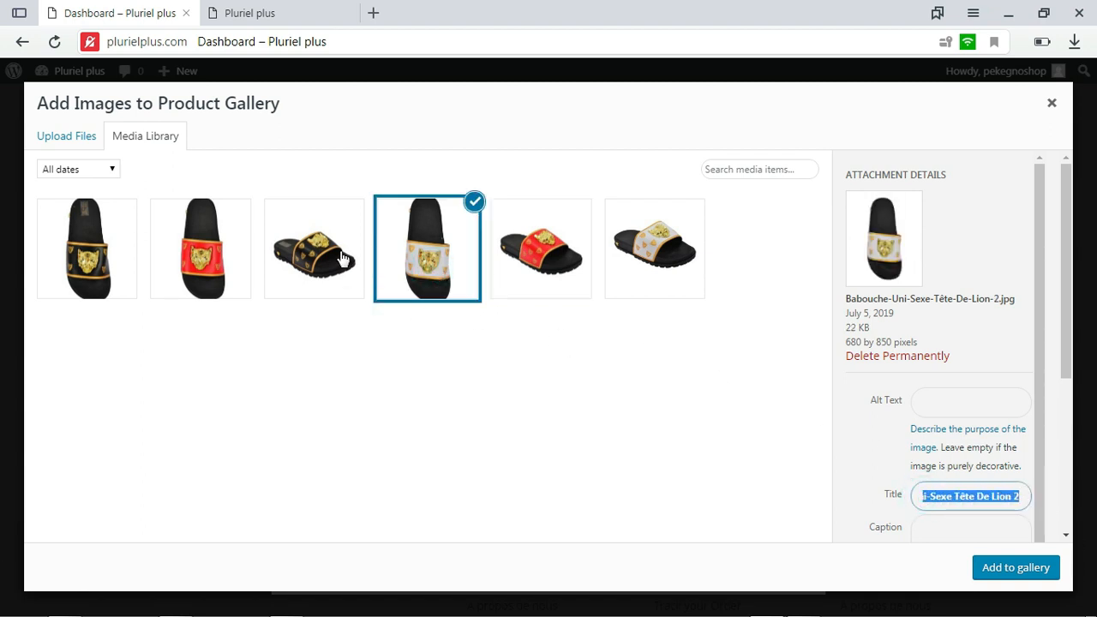
Show the store's public web address in the other browser tab and return to the gallery image selection
left_click(300, 20)
left_click(275, 43)
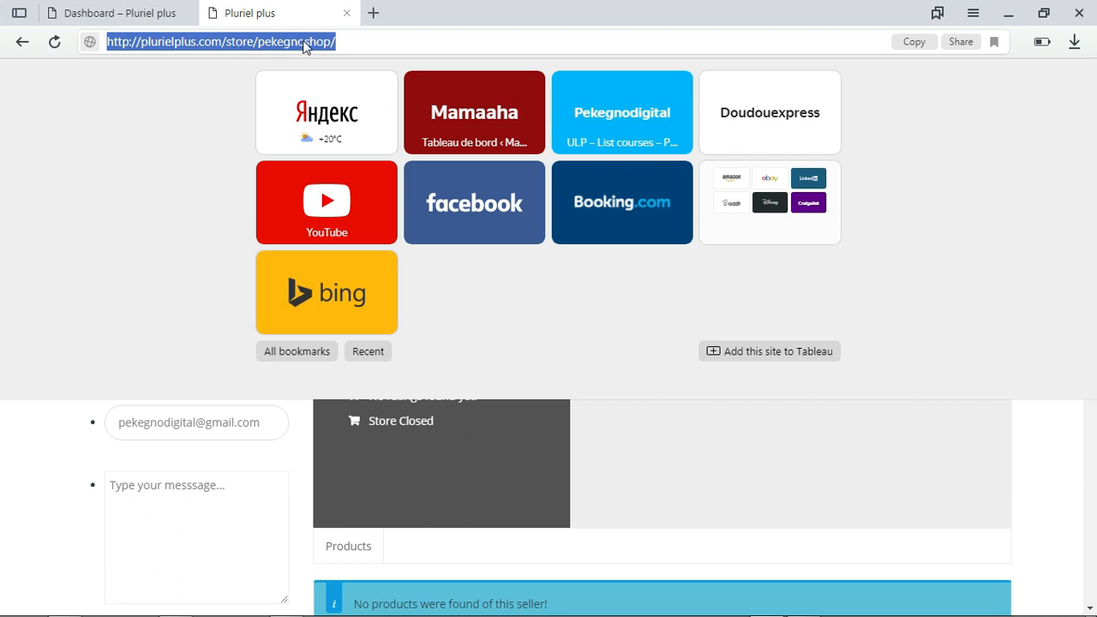
left_click(175, 23)
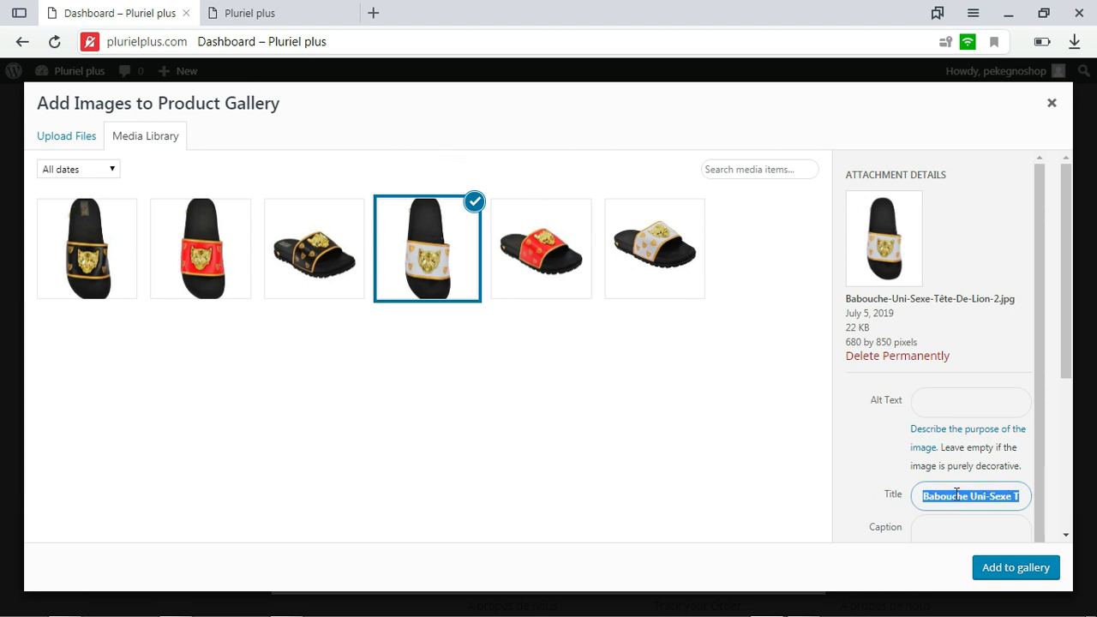
Add the selected white slipper image to the product gallery, followed by all five images uploaded for the gallery
left_click(999, 567)
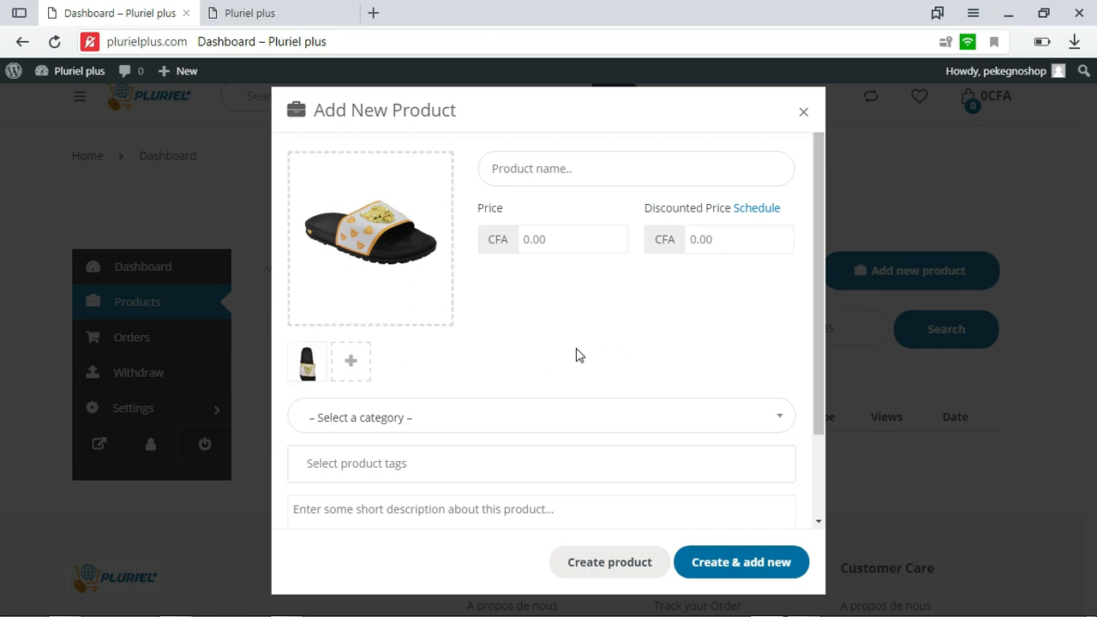
left_click(562, 167)
left_click(352, 360)
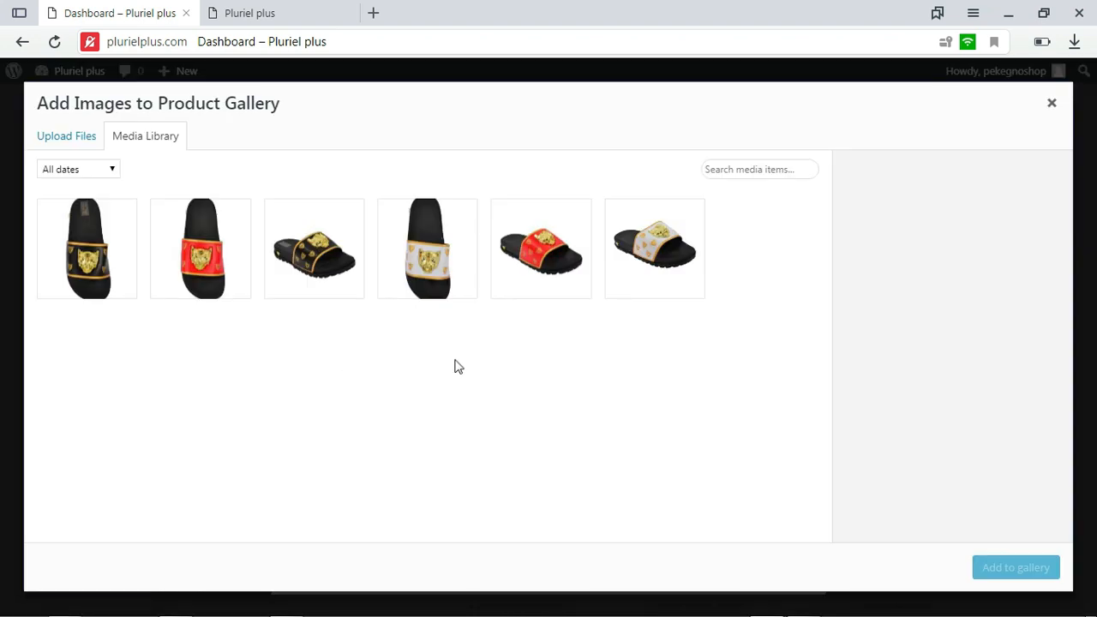
left_click(128, 257)
left_click(183, 256)
left_click(317, 253)
left_click(404, 253)
left_click(563, 255)
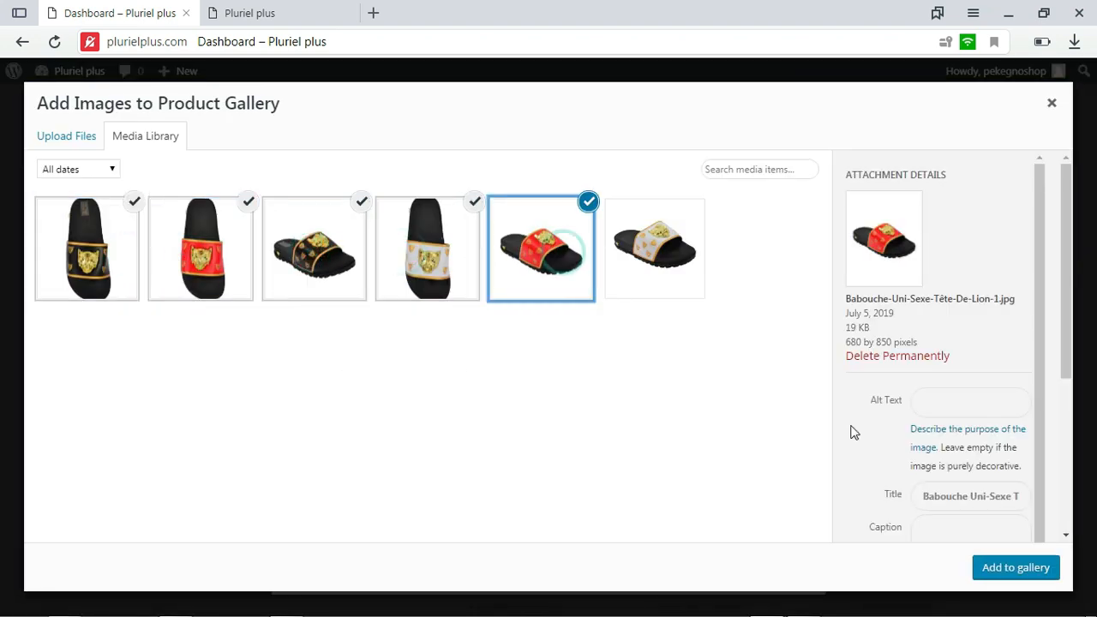
left_click(1016, 574)
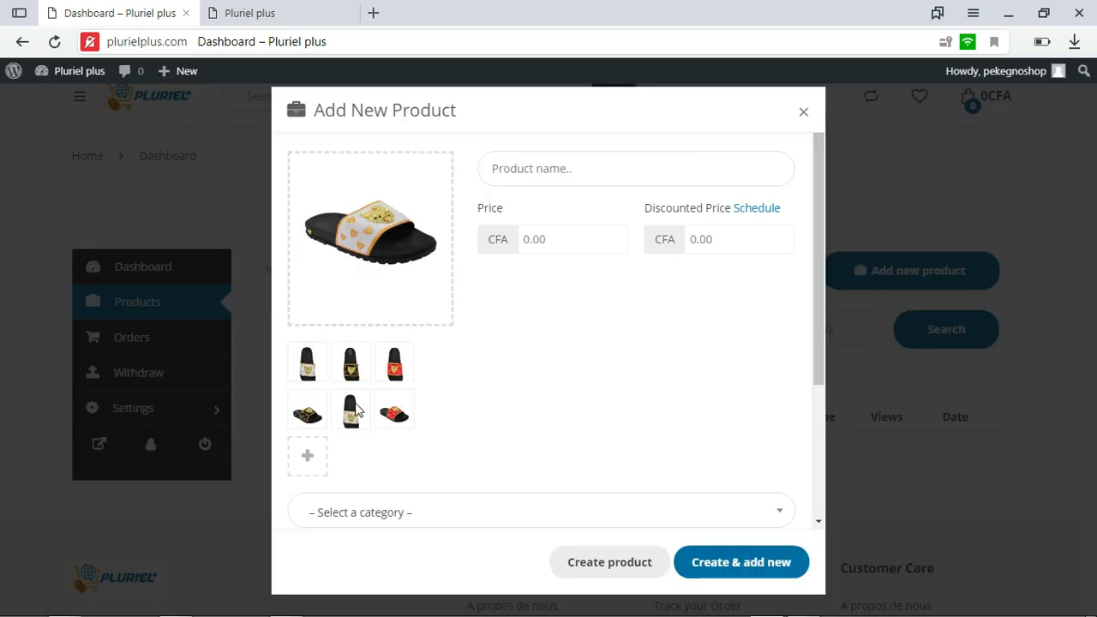
Remove the red side-view slipper from the gallery and add it back from the media library, copying its title
left_click(554, 168)
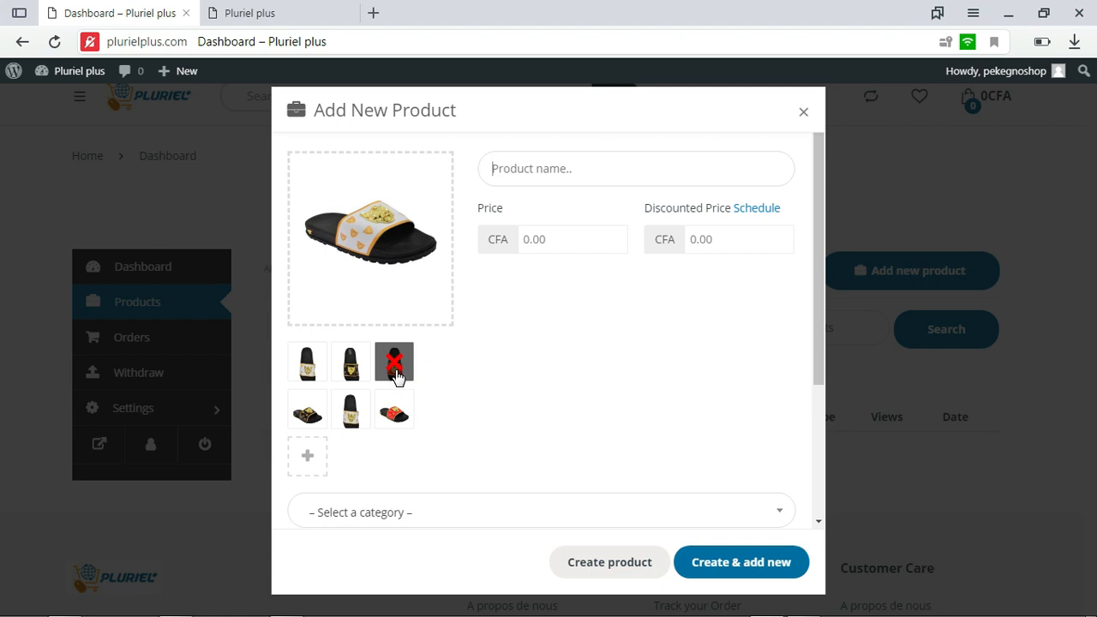
left_click(394, 409)
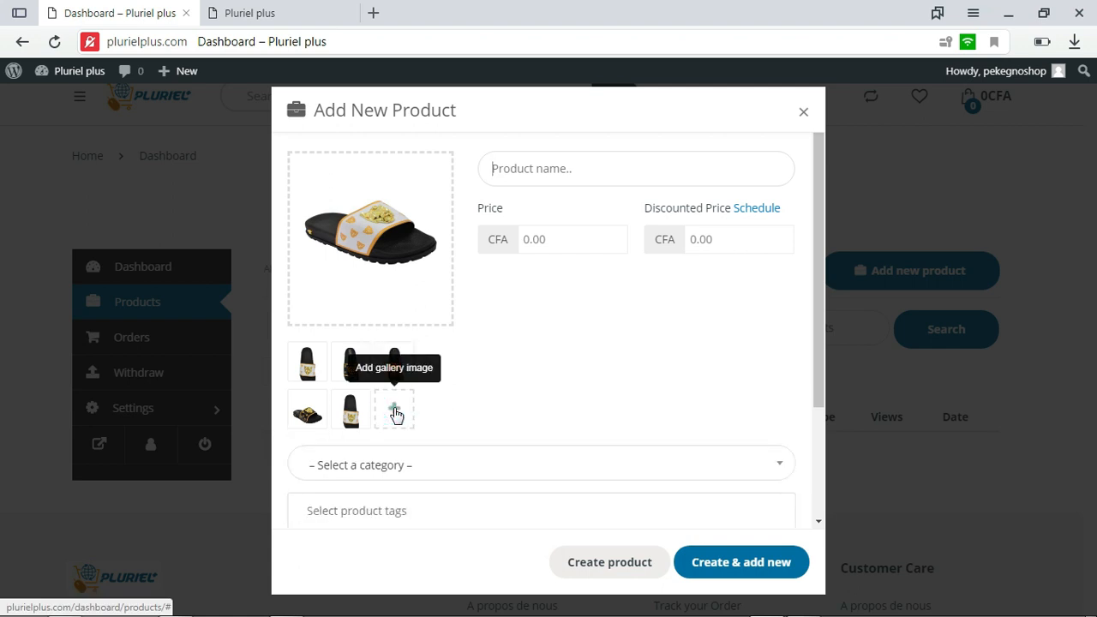
left_click(394, 412)
left_click(561, 276)
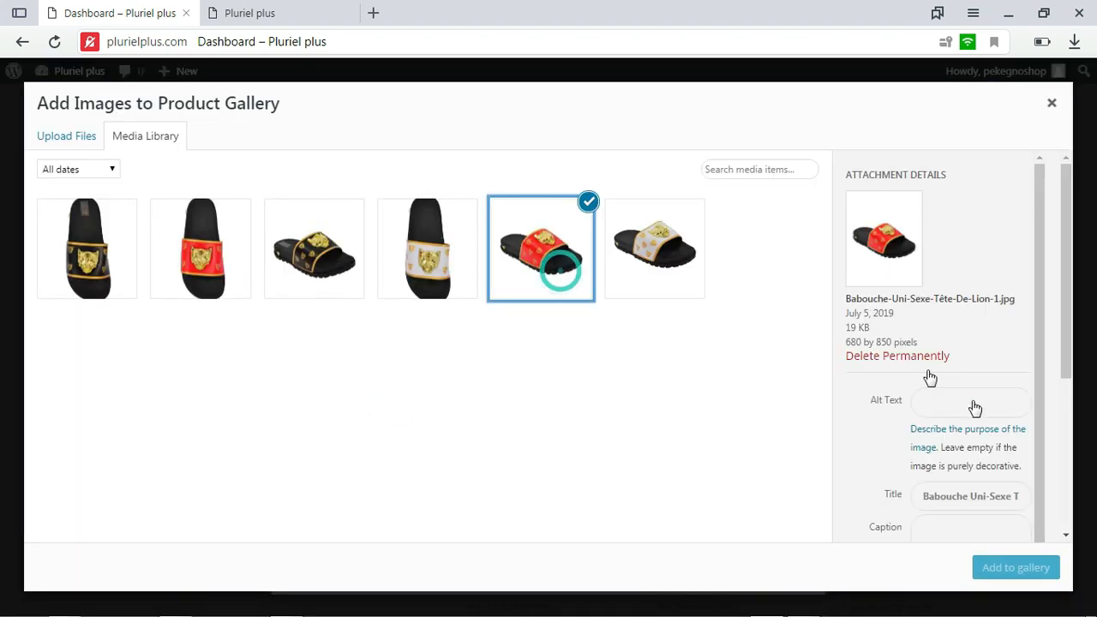
left_click_drag(924, 496, 1017, 492)
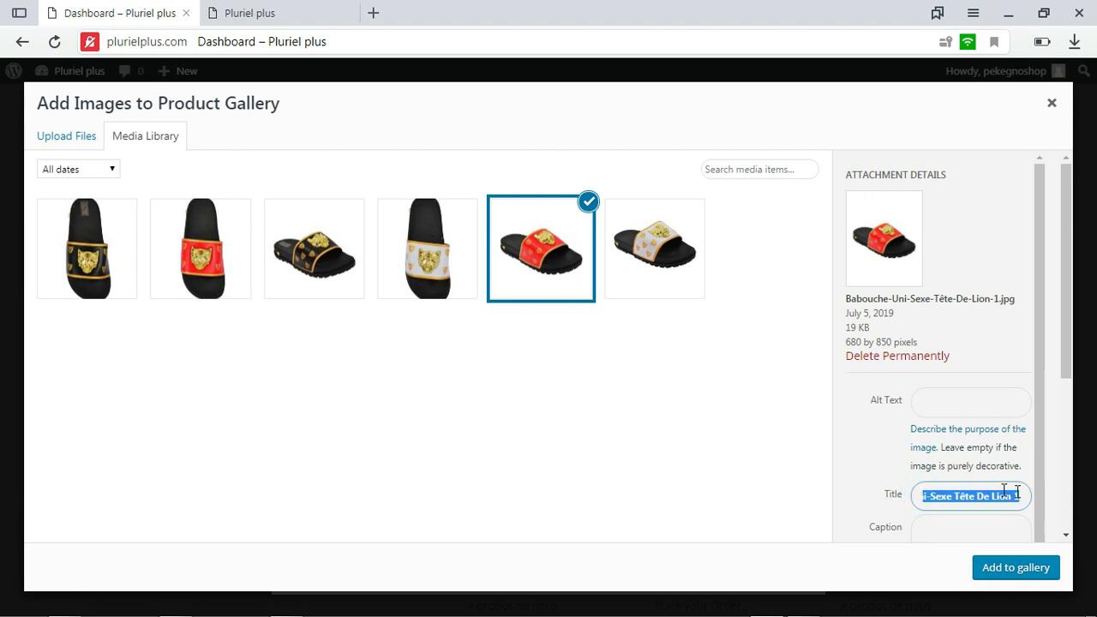
right_click(990, 494)
left_click(888, 417)
left_click(1016, 567)
Name the product Babouche Uni-Sexe Tête De Lion and set its price to 8000 CFA
left_click(556, 166)
right_click(556, 166)
left_click(604, 254)
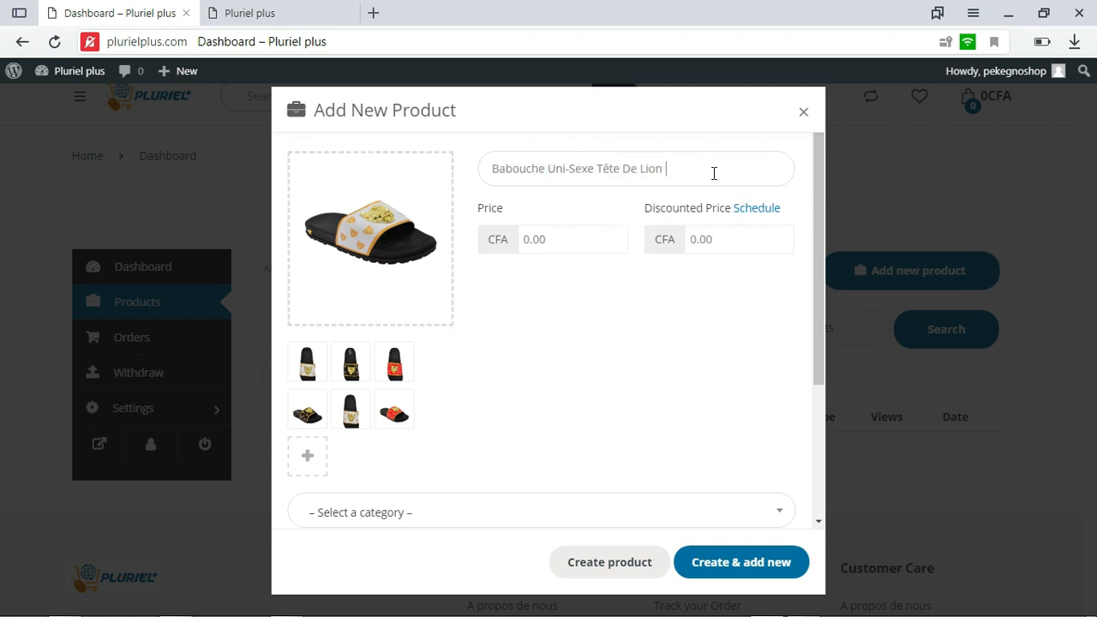
left_click(581, 239)
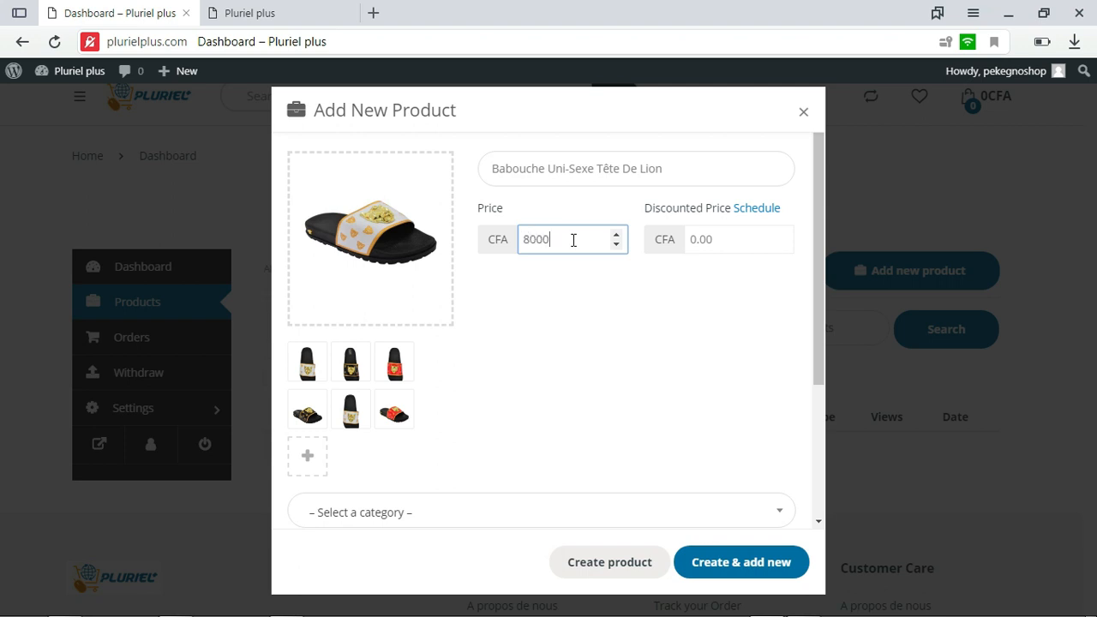
left_click(701, 239)
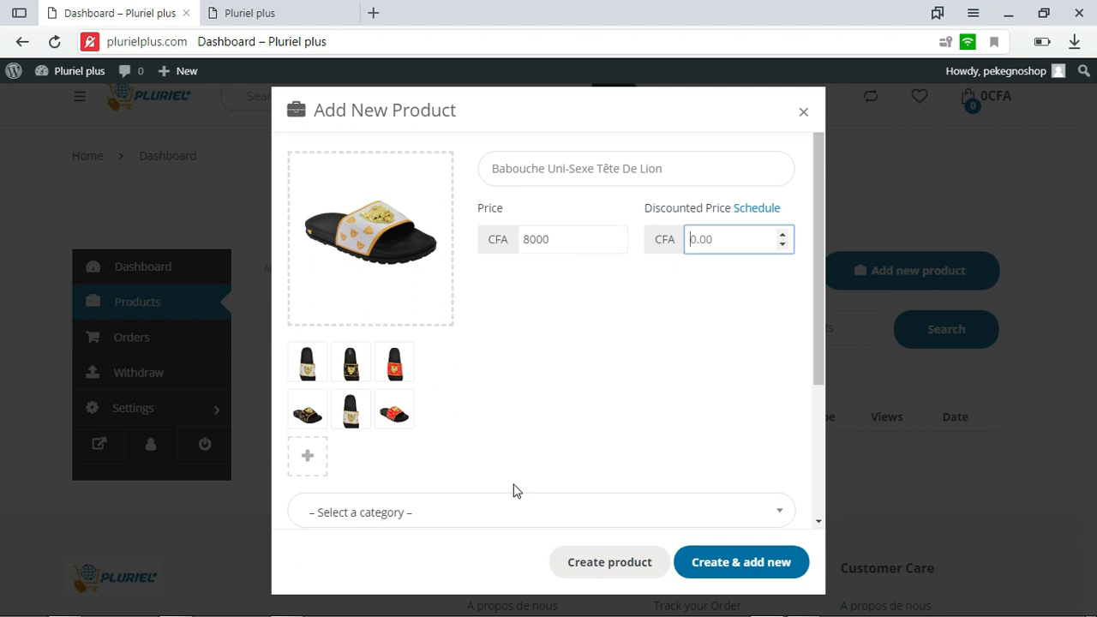
Assign the product to the Shoes category under Men's Fashion
left_click_drag(814, 314, 818, 412)
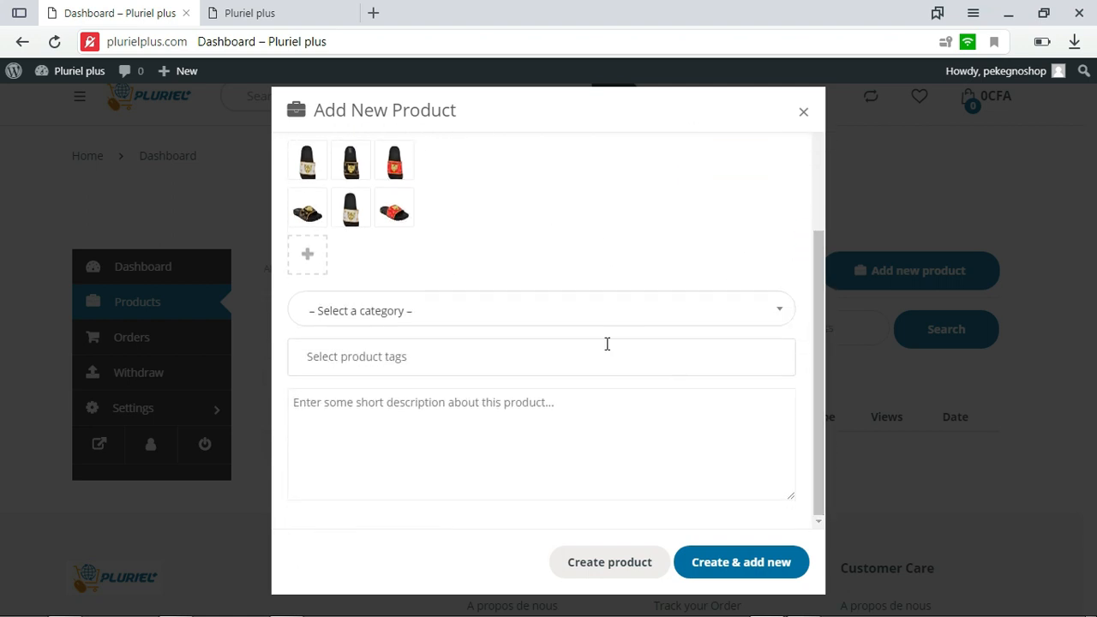
left_click(509, 310)
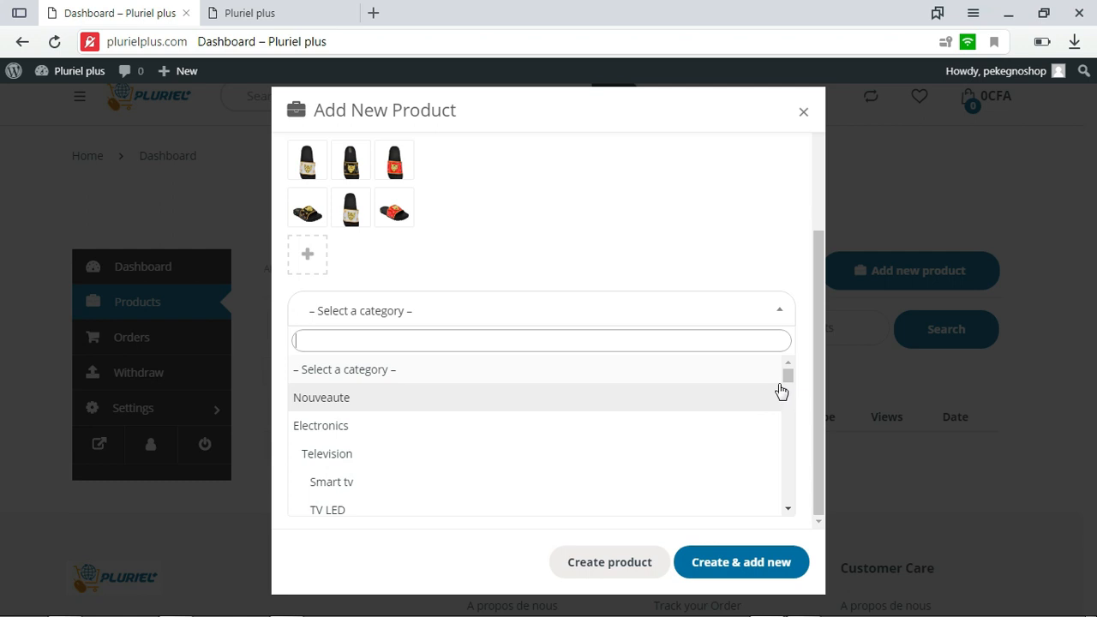
left_click_drag(788, 377, 806, 462)
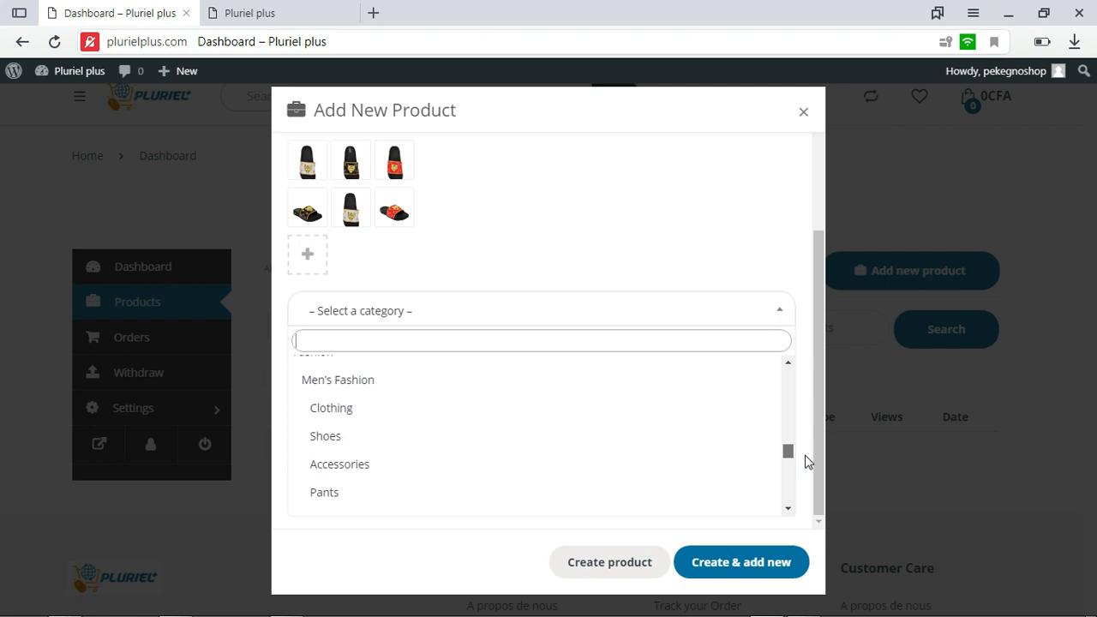
left_click(363, 436)
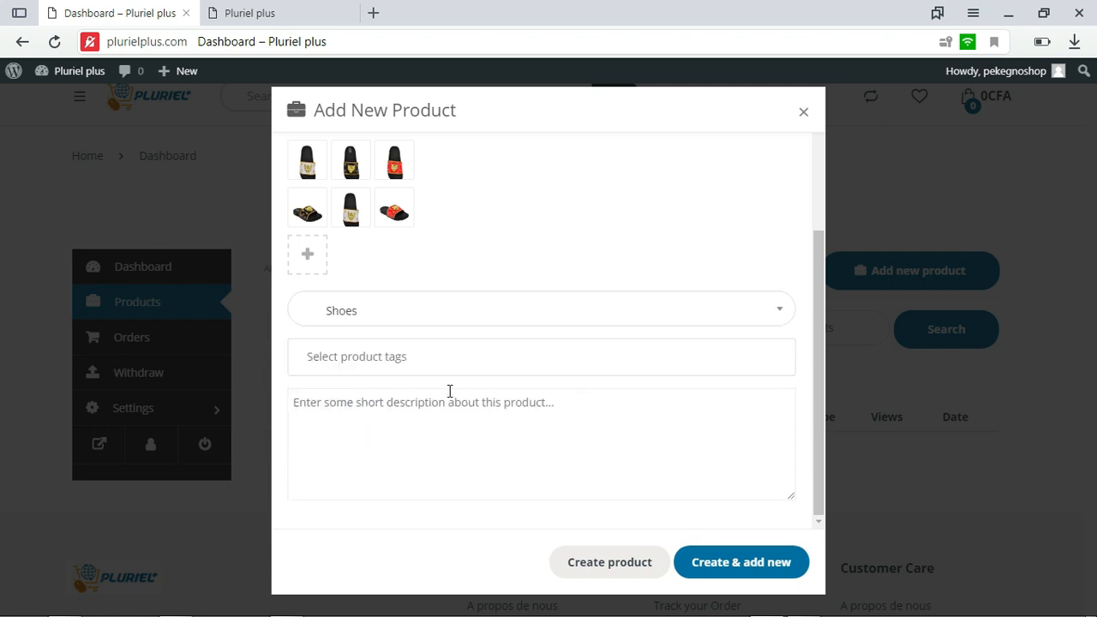
Try to add shoes as a product tag
left_click(382, 356)
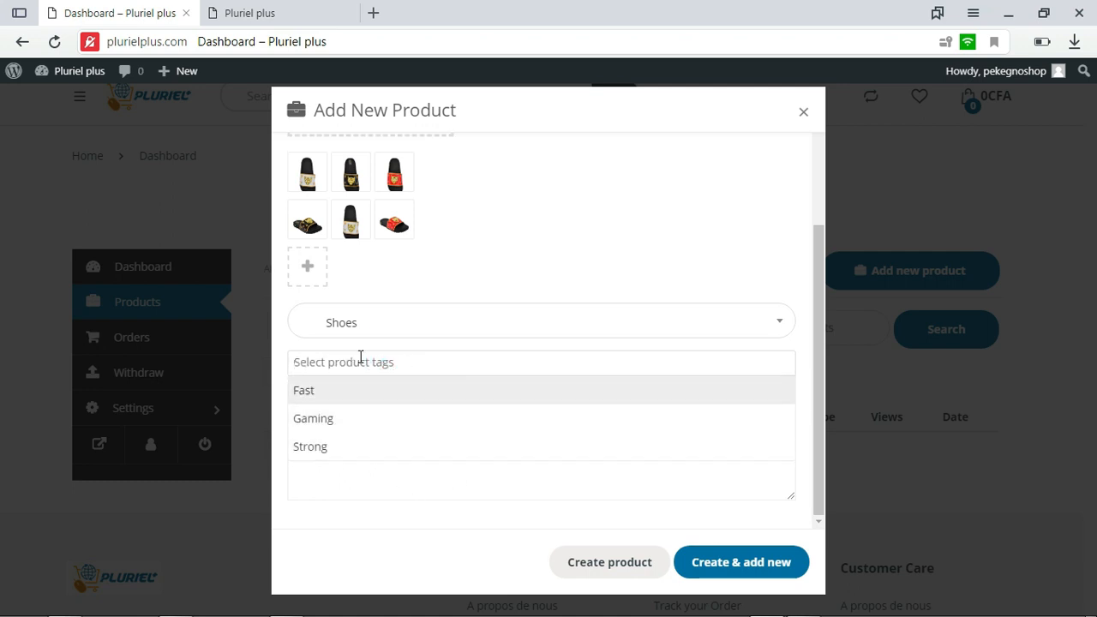
type("shoes")
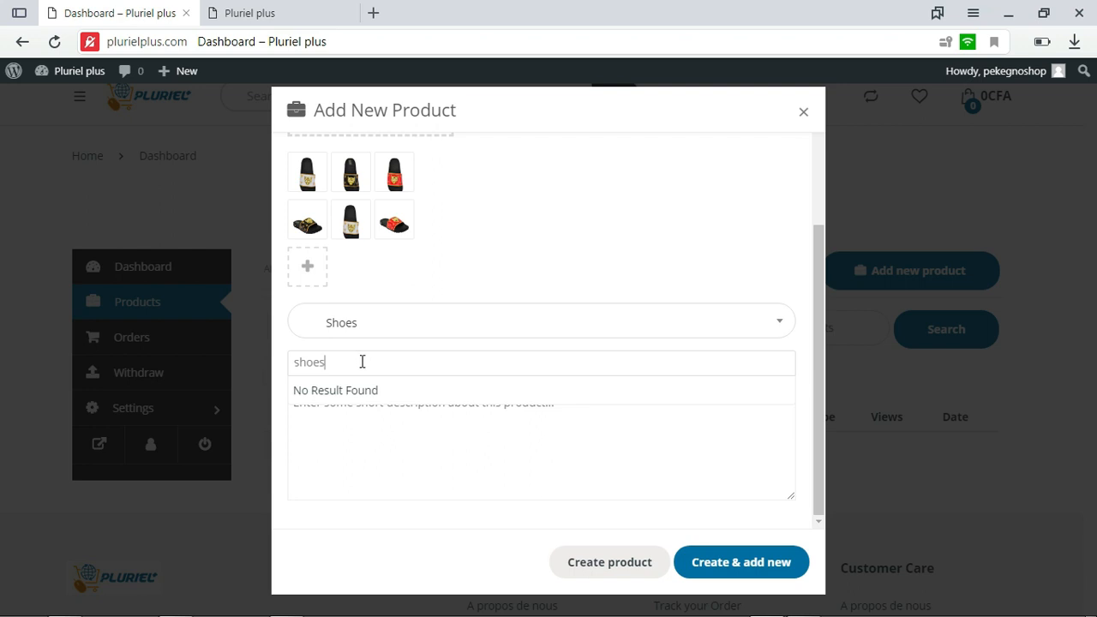
left_click(361, 362)
left_click(430, 362)
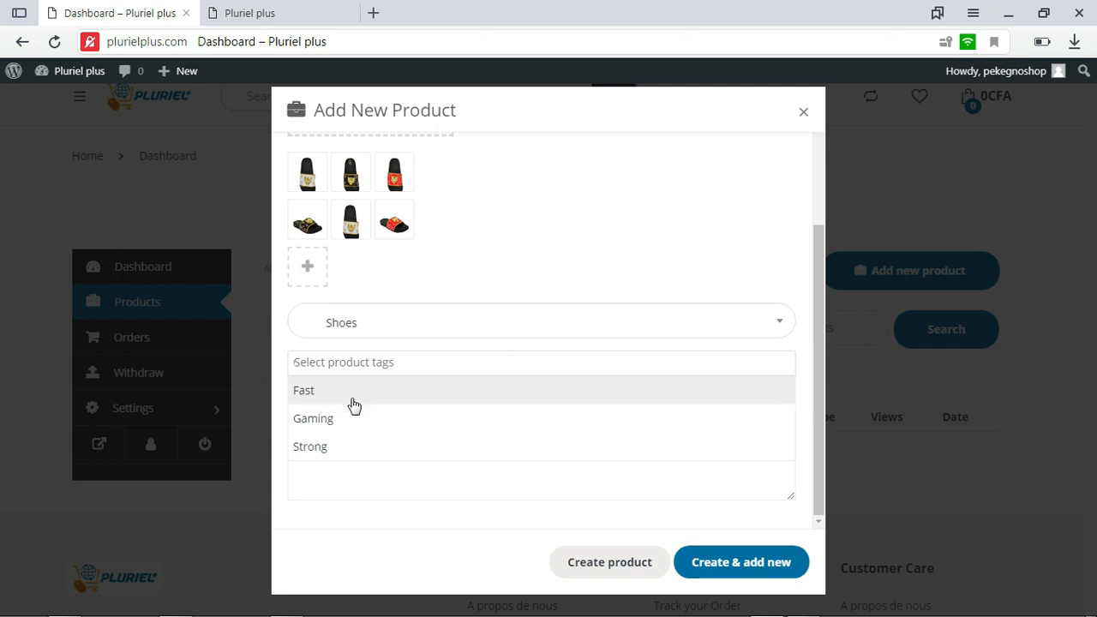
Dismiss the tag suggestions and enter Chaussure uni sexe as the product's short description
left_click(539, 249)
left_click(488, 413)
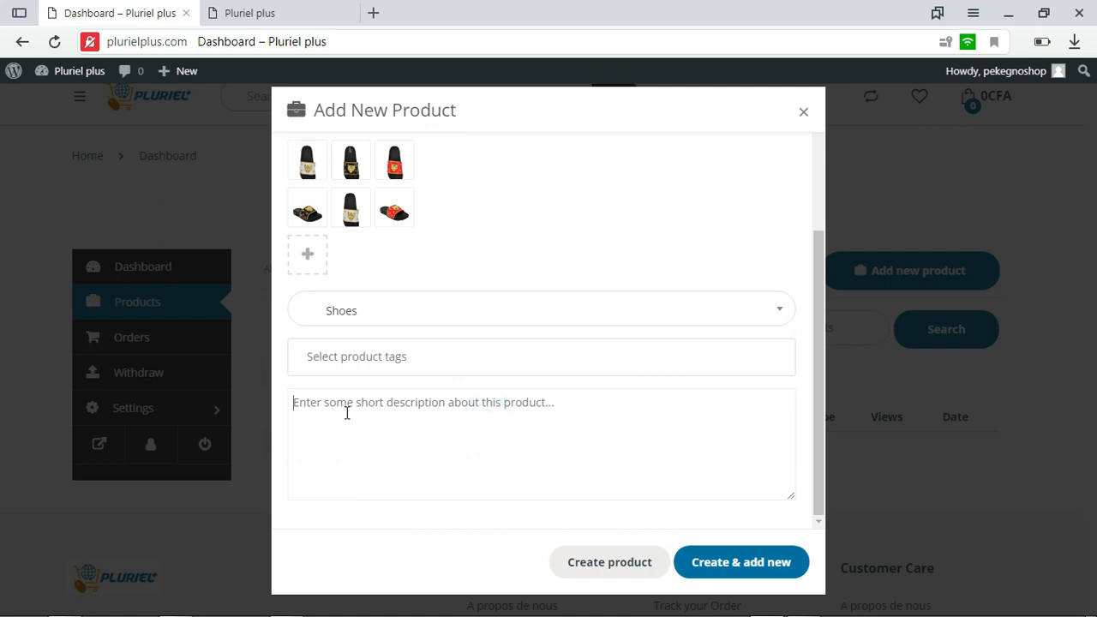
type("C")
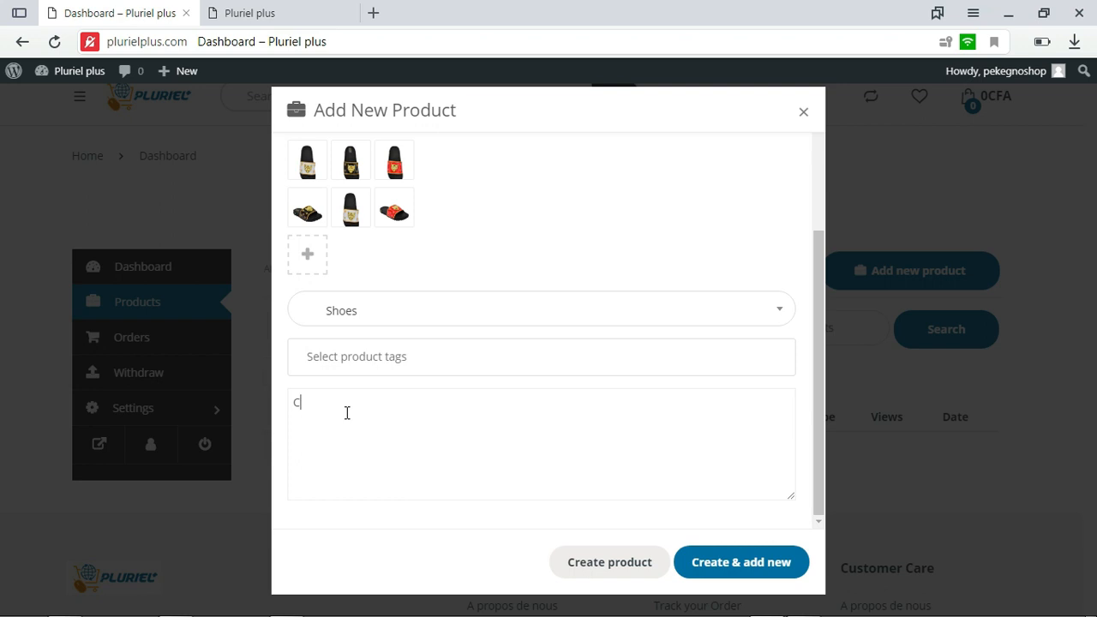
type("haussure uni sexe")
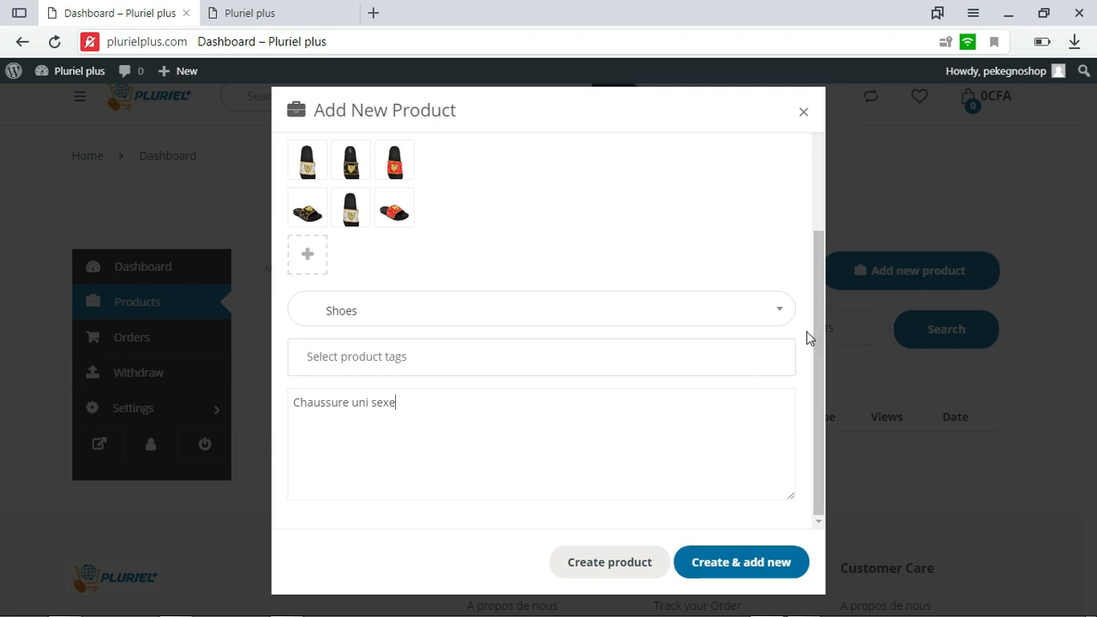
Review the filled-in product form, create the product with the option to add another, and close the blank form
left_click_drag(820, 306, 814, 213)
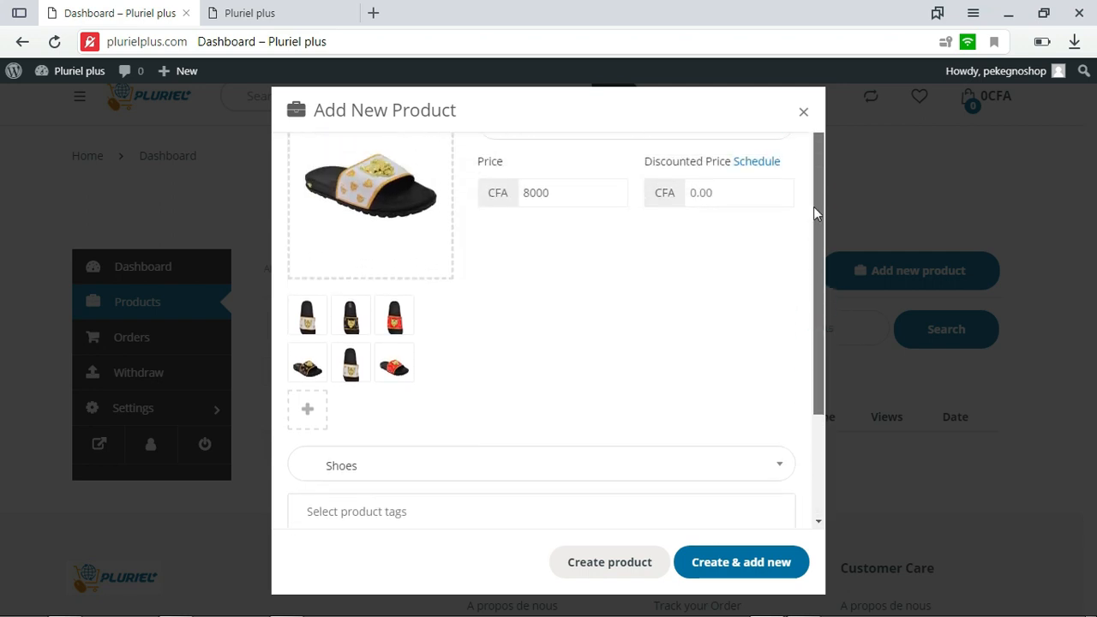
left_click_drag(813, 206, 816, 176)
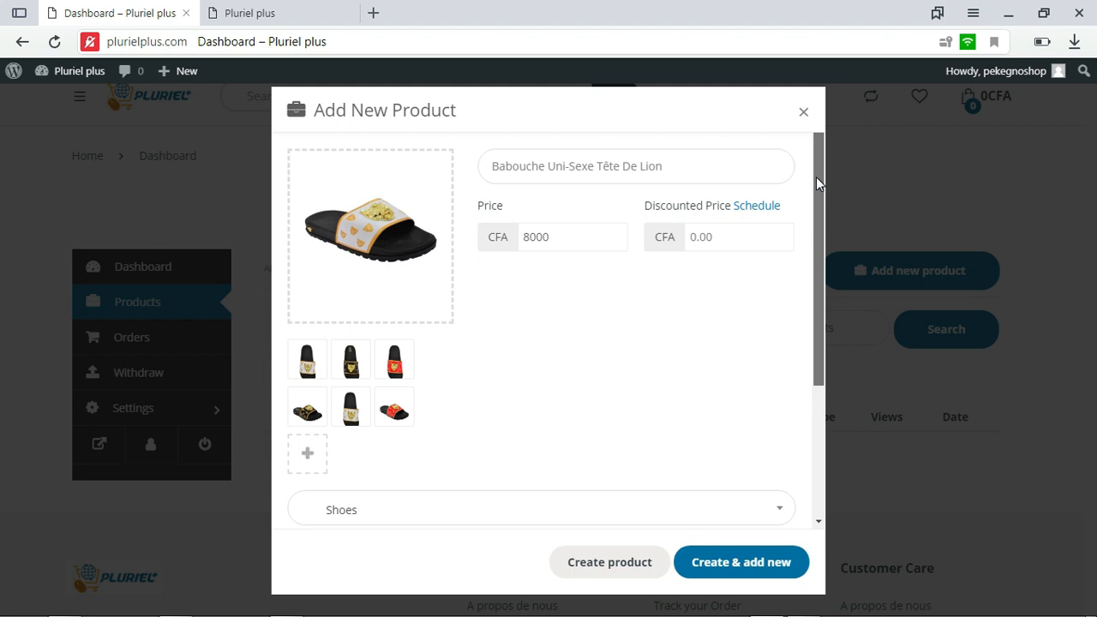
left_click_drag(819, 201, 813, 292)
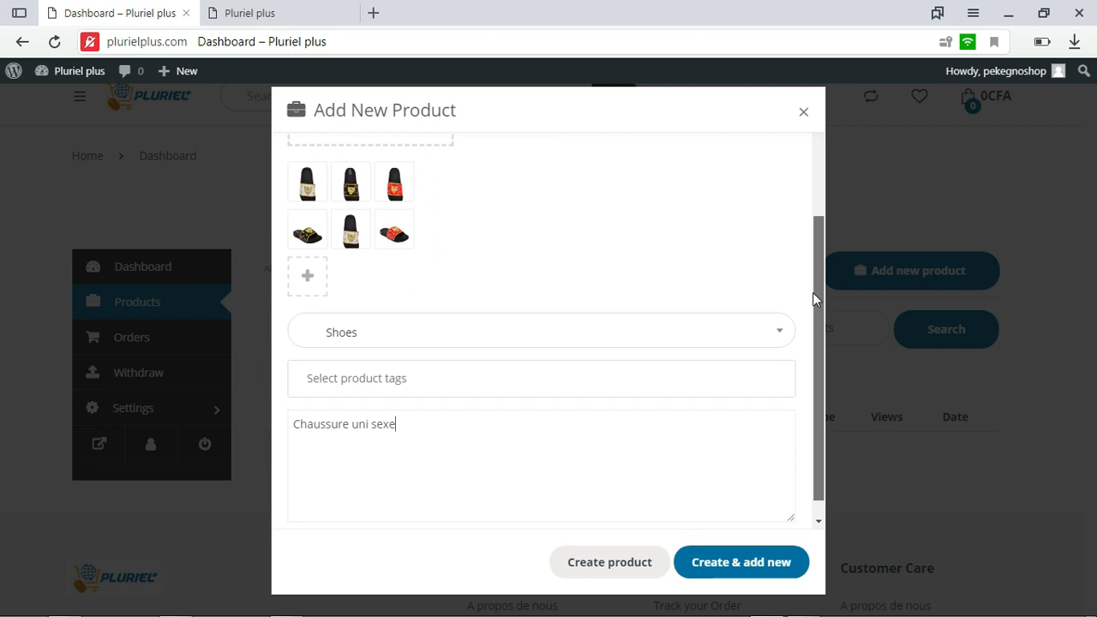
left_click_drag(812, 292, 811, 315)
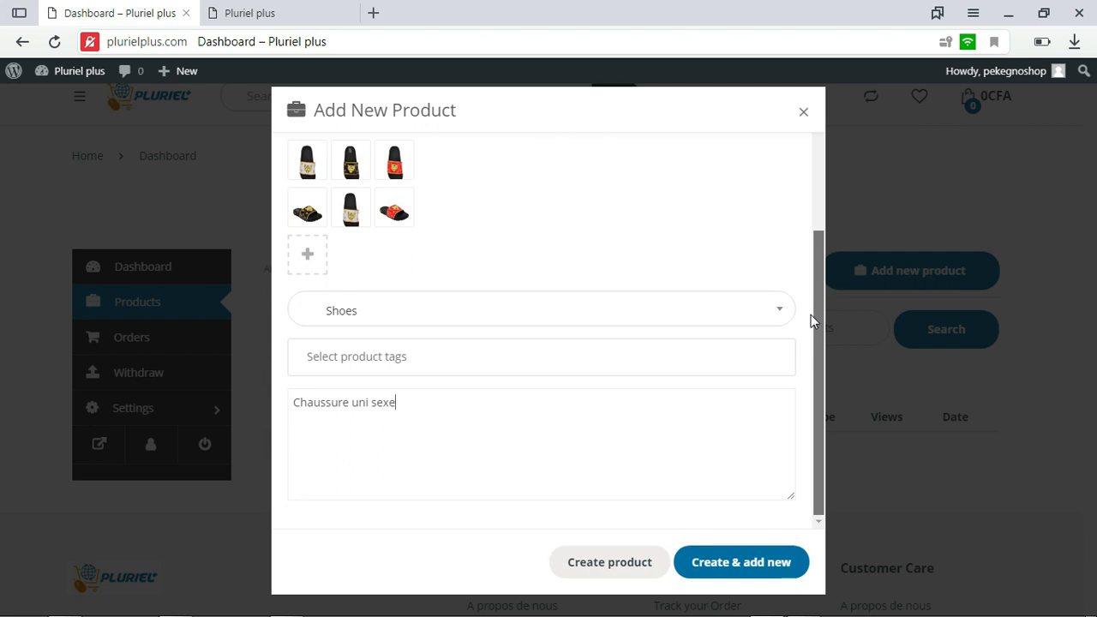
mouse_move(814, 347)
left_mouse_down()
mouse_move(807, 162)
mouse_move(833, 252)
mouse_move(830, 341)
left_mouse_up()
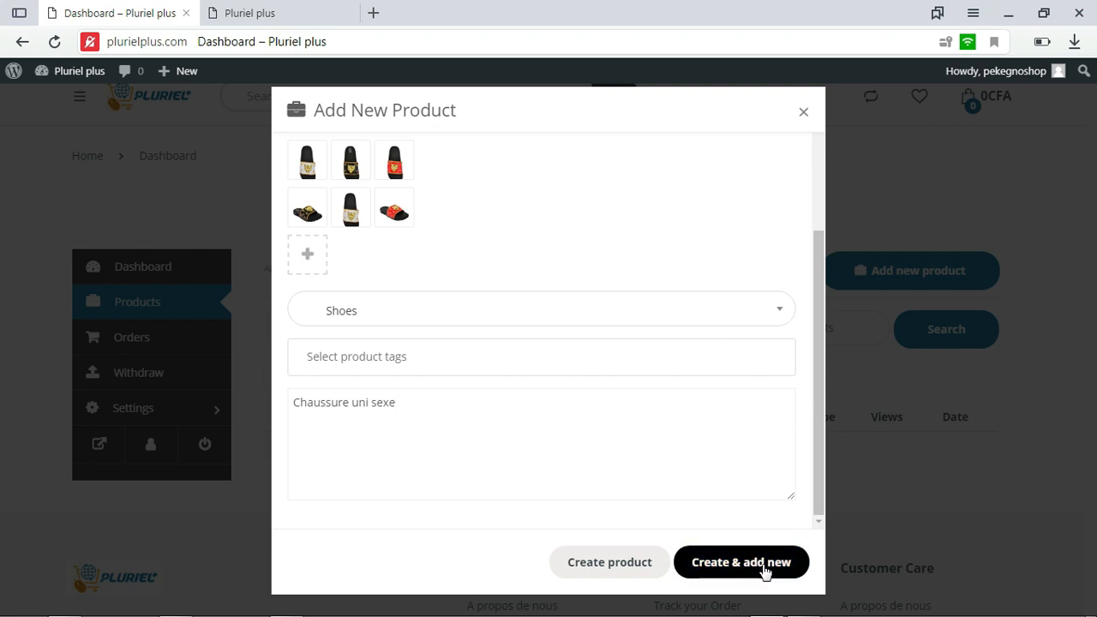
left_click(730, 561)
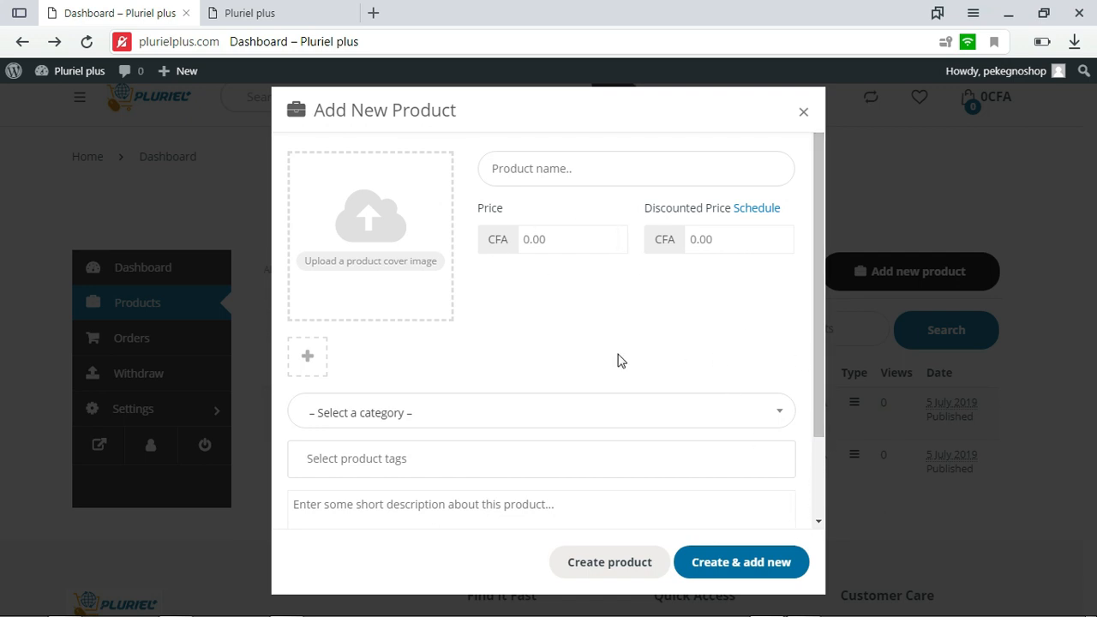
left_click(802, 110)
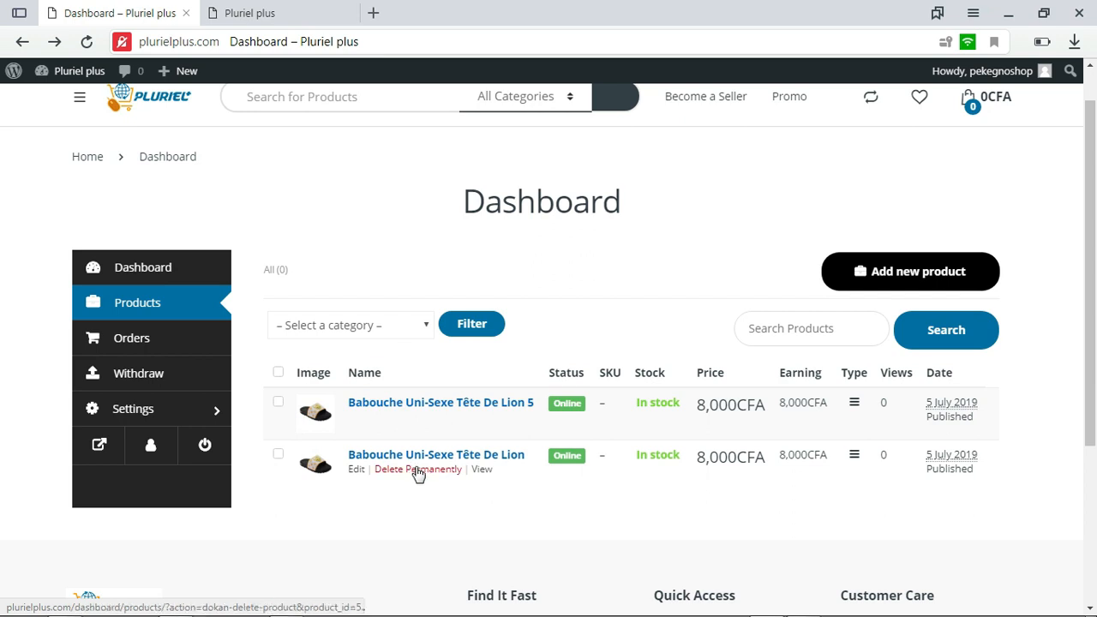
Check the vendor's product list, visit the public store page and look over the products listed there
scroll(846, 398, "down", 1)
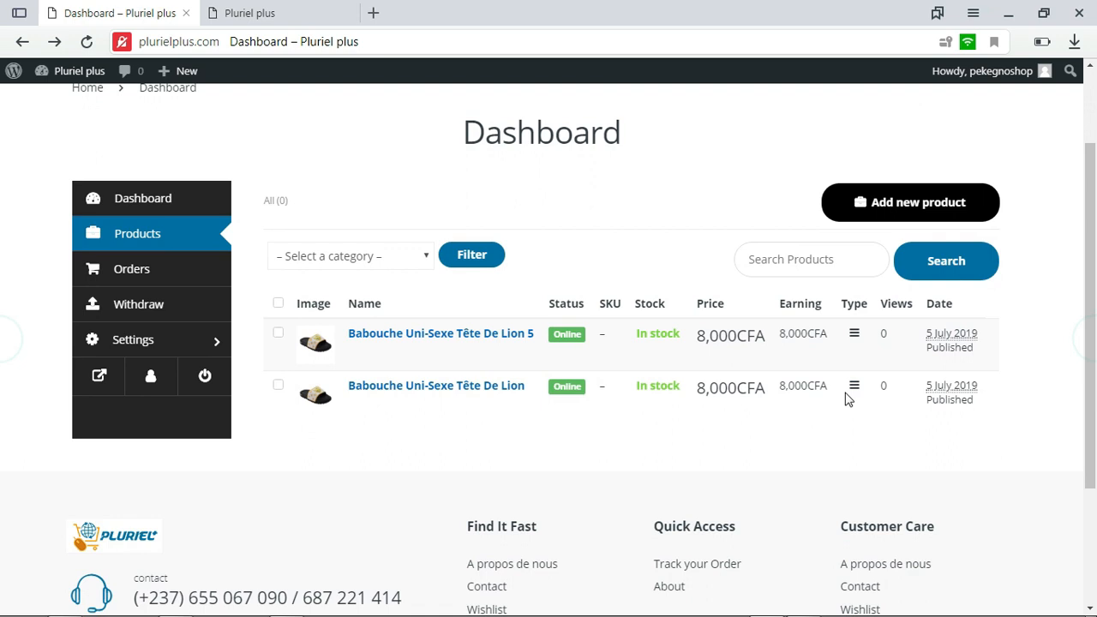
scroll(1028, 377, "up", 1)
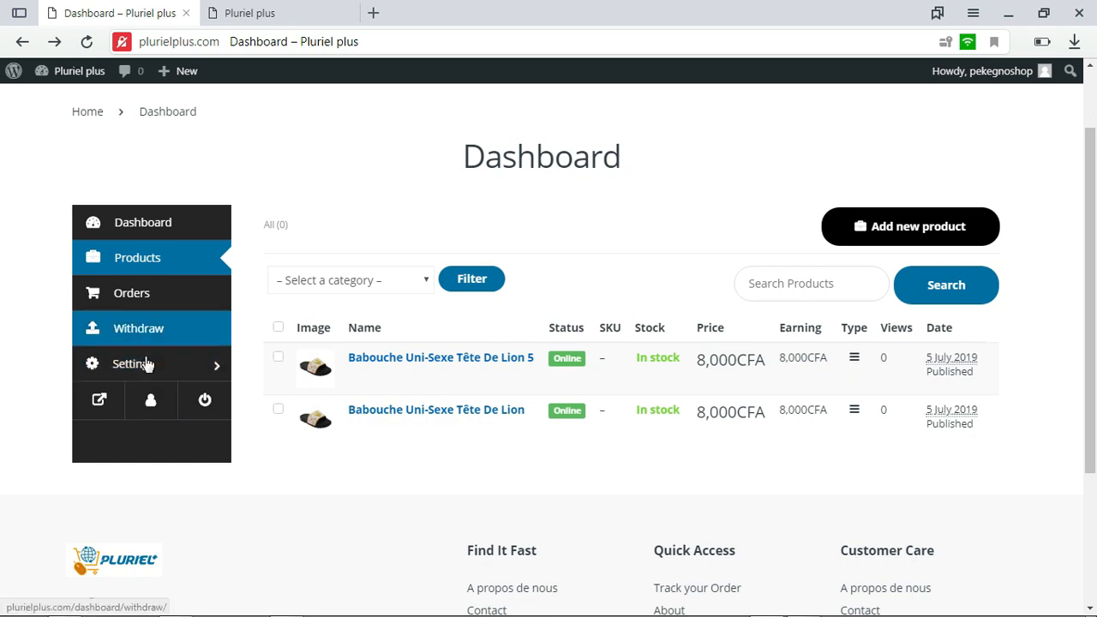
left_click(99, 405)
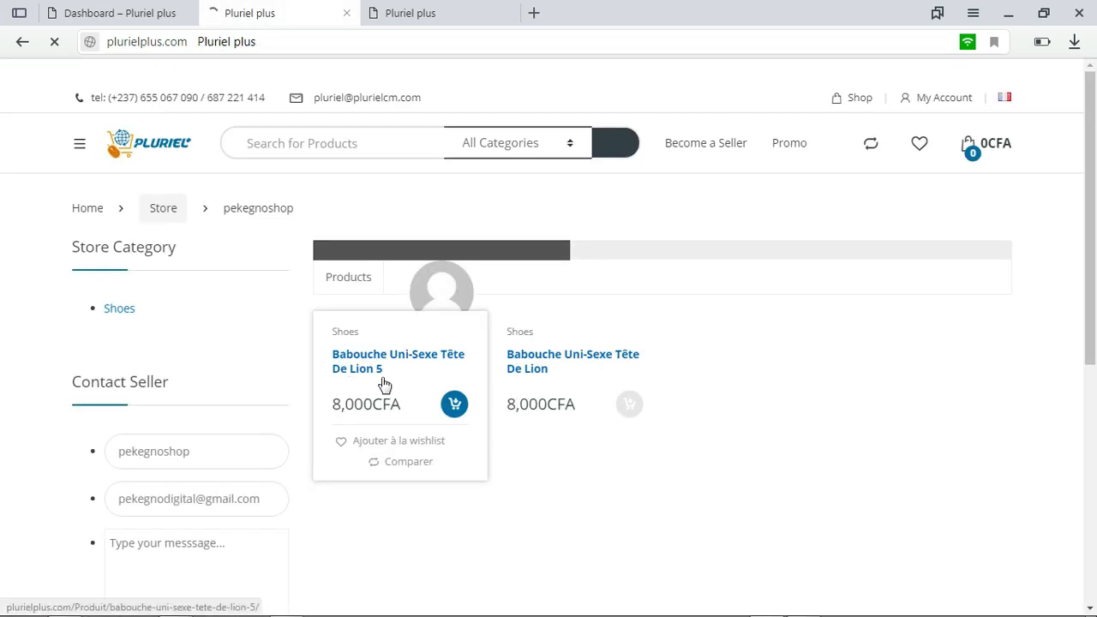
scroll(707, 325, "down", 5)
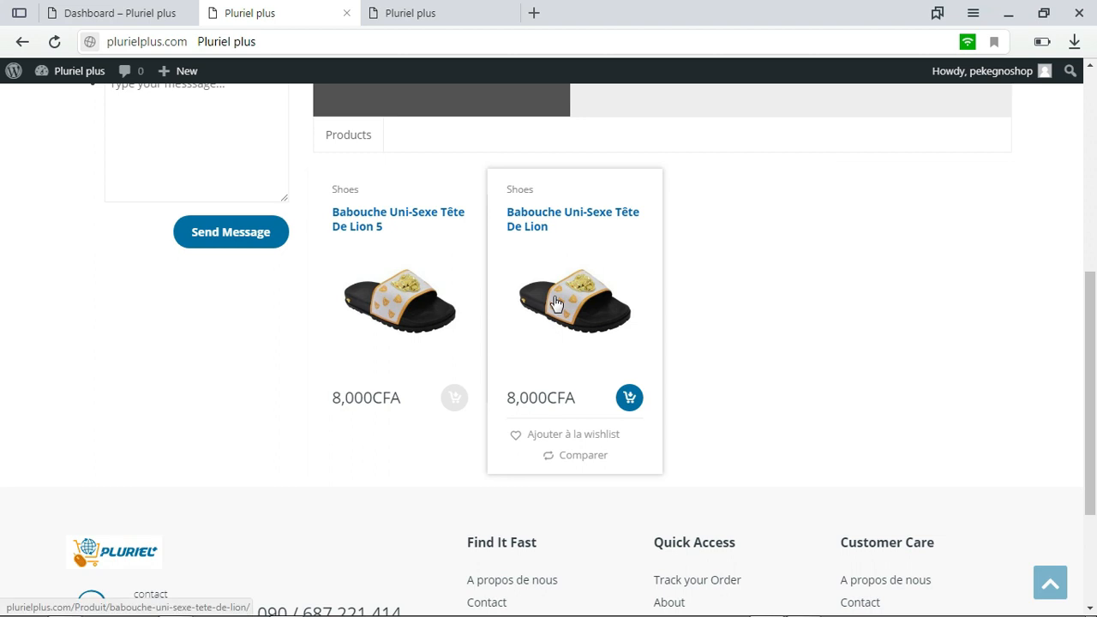
left_click_drag(1095, 338, 707, 168)
scroll(707, 174, "up", 5)
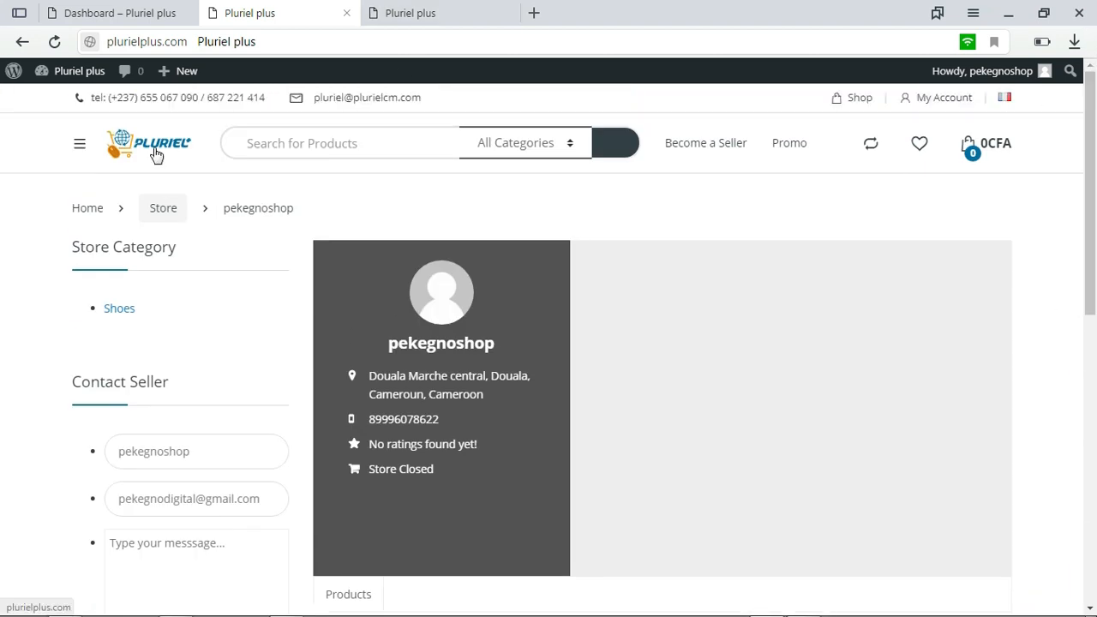
Open the Pluriel Plus homepage in a new tab and search all categories for babouche
right_click(157, 144)
left_click(180, 150)
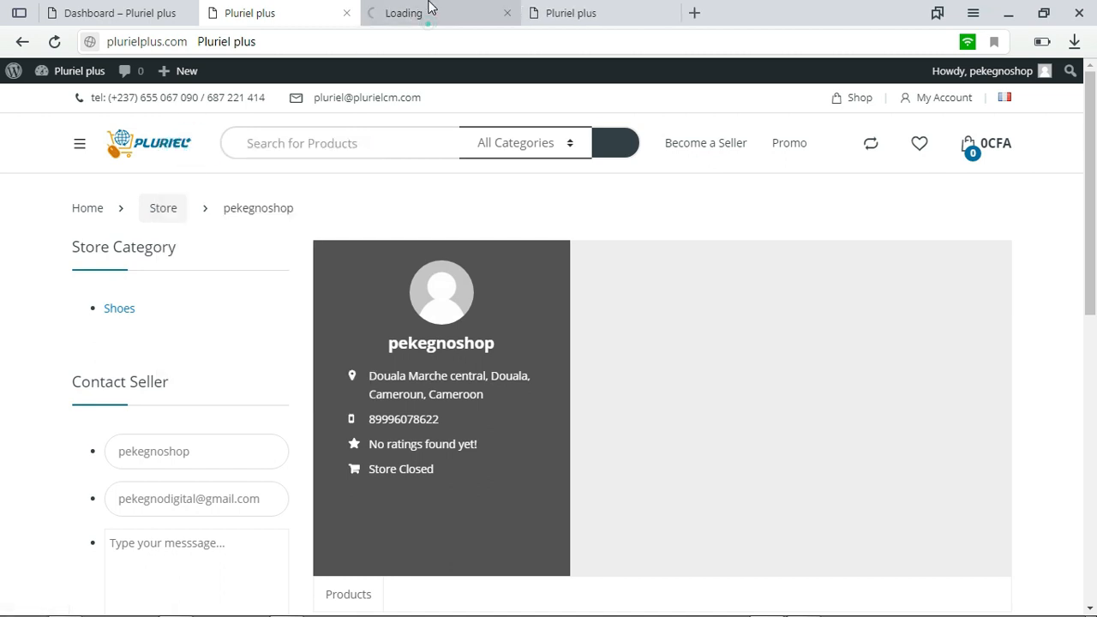
left_click(431, 8)
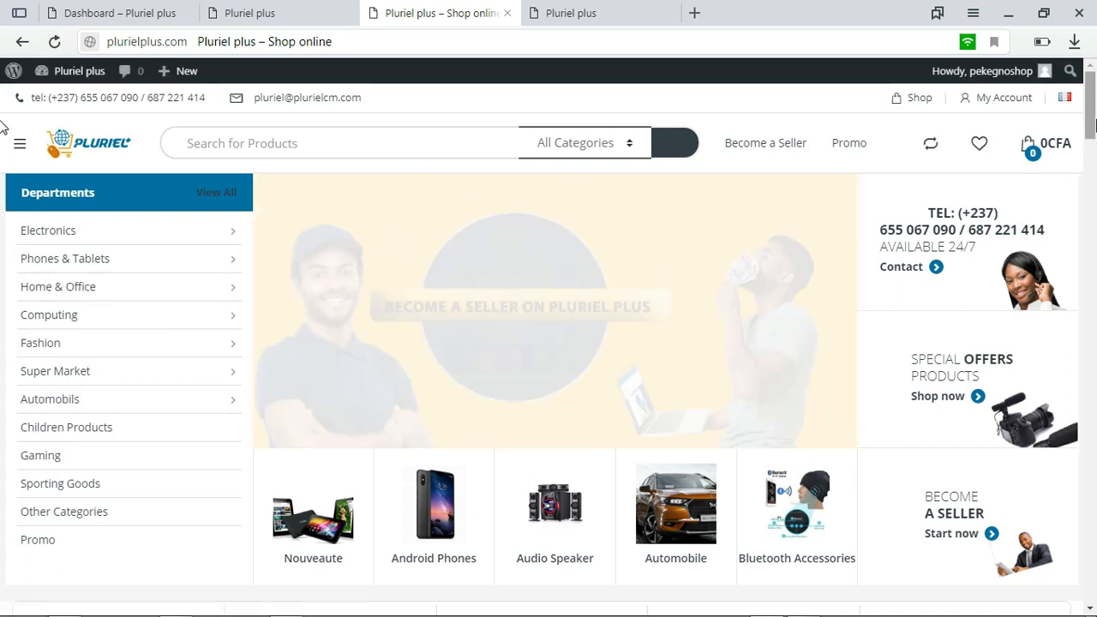
left_click(256, 144)
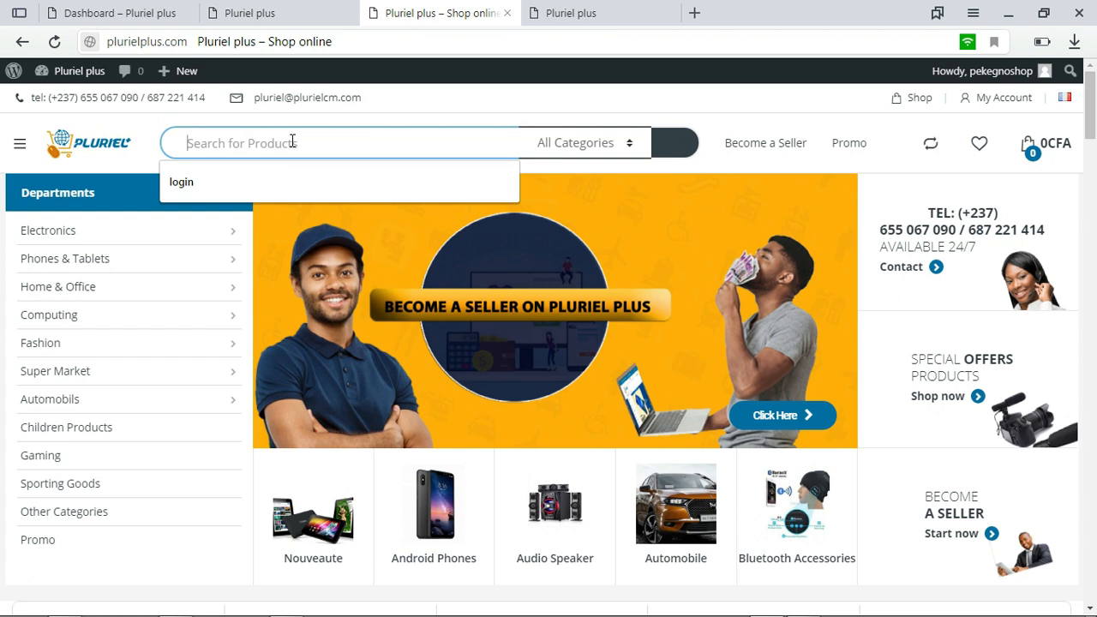
type("babouche")
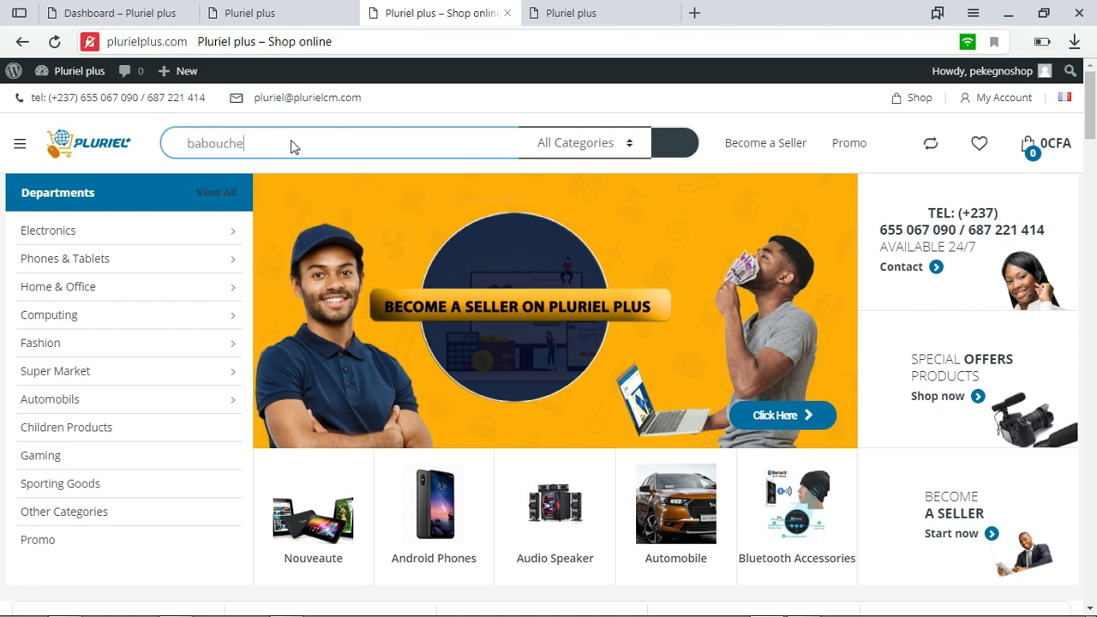
key("Return")
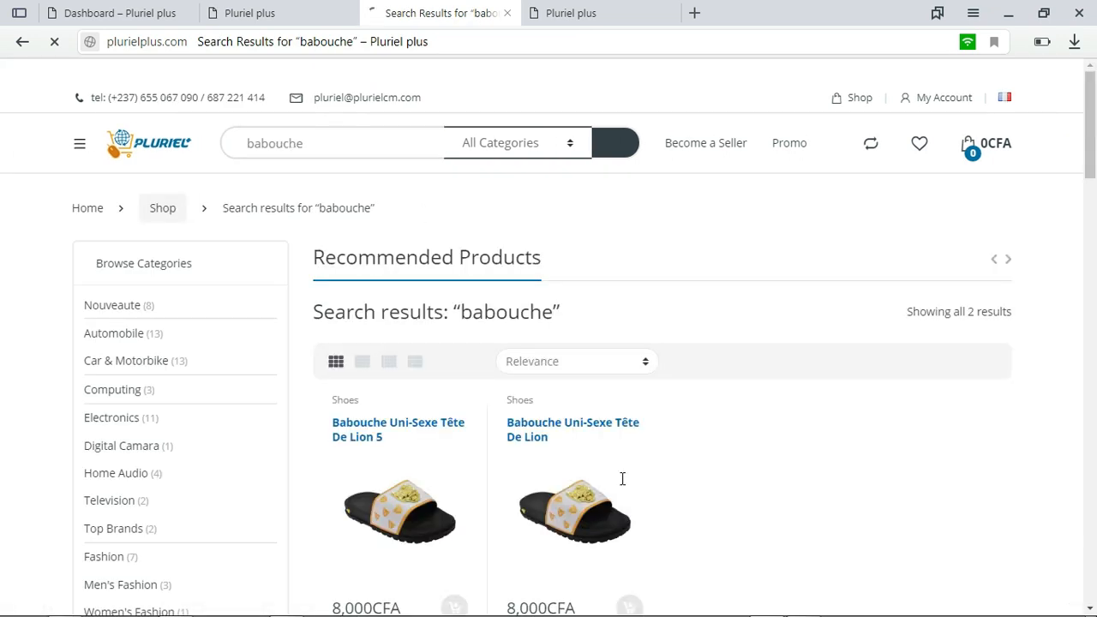
Open the Babouche Uni-Sexe Tête De Lion product page from the search results
scroll(2, 232, "down", 1)
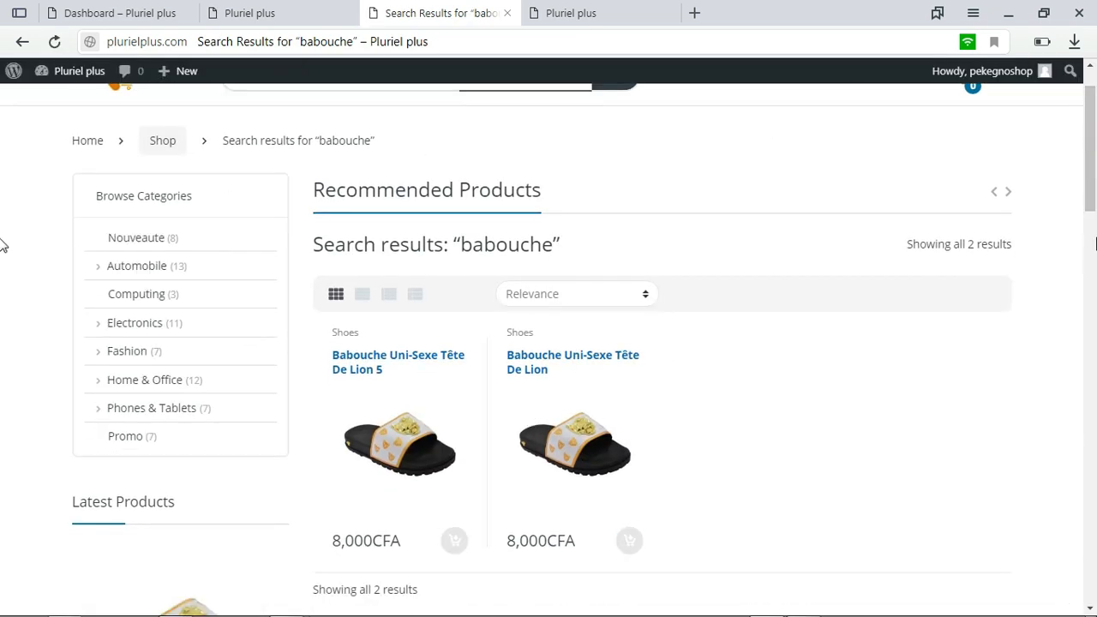
scroll(2, 162, "down", 2)
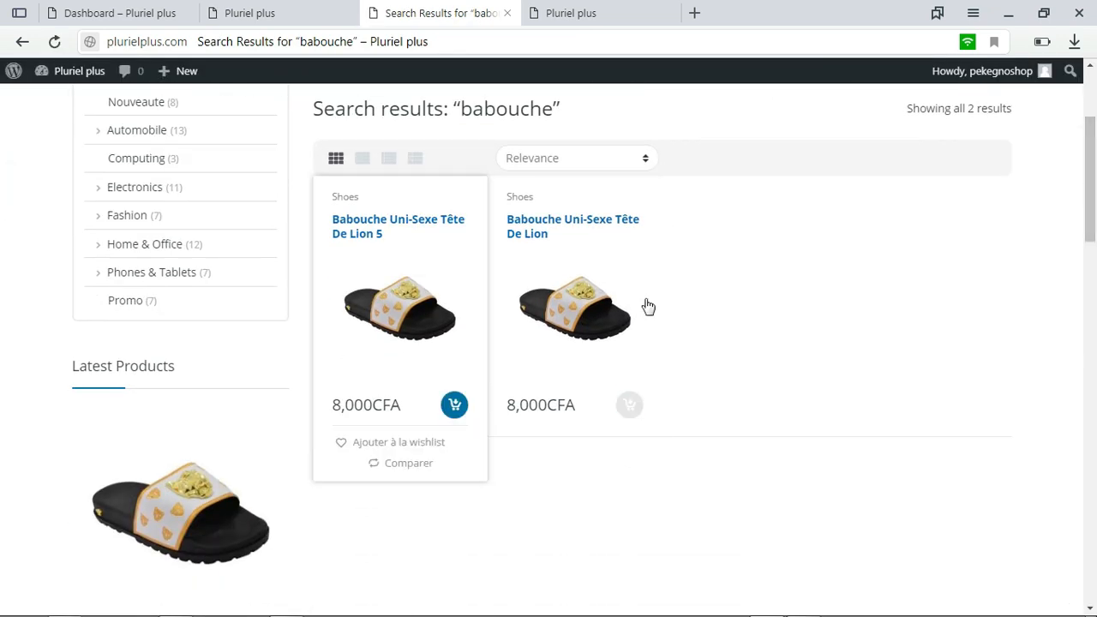
left_click(551, 329)
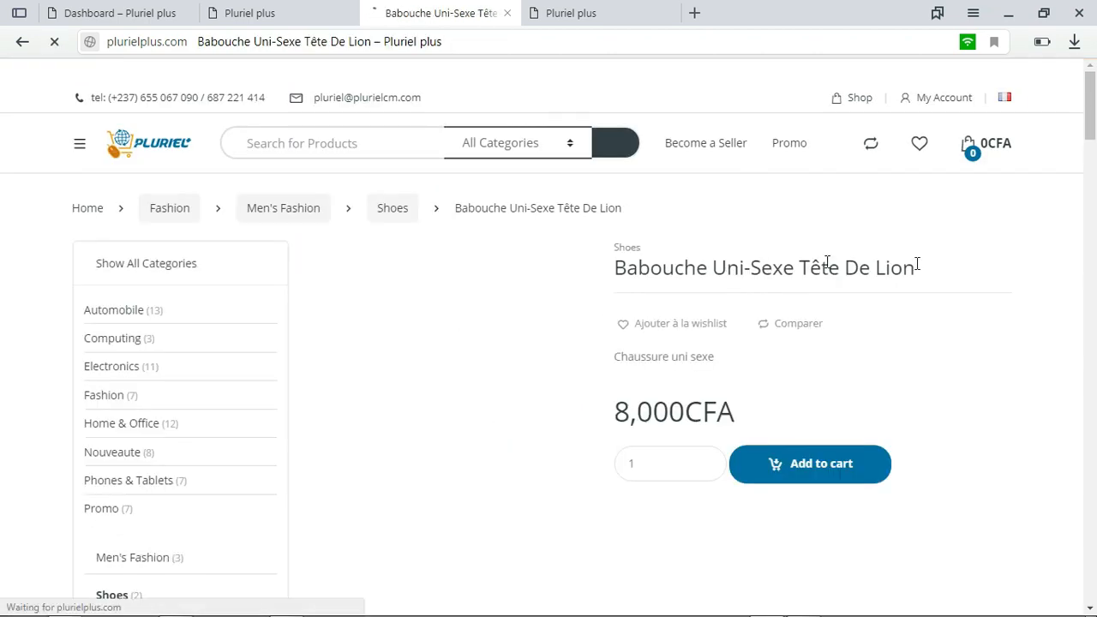
left_click_drag(1095, 120, 1095, 152)
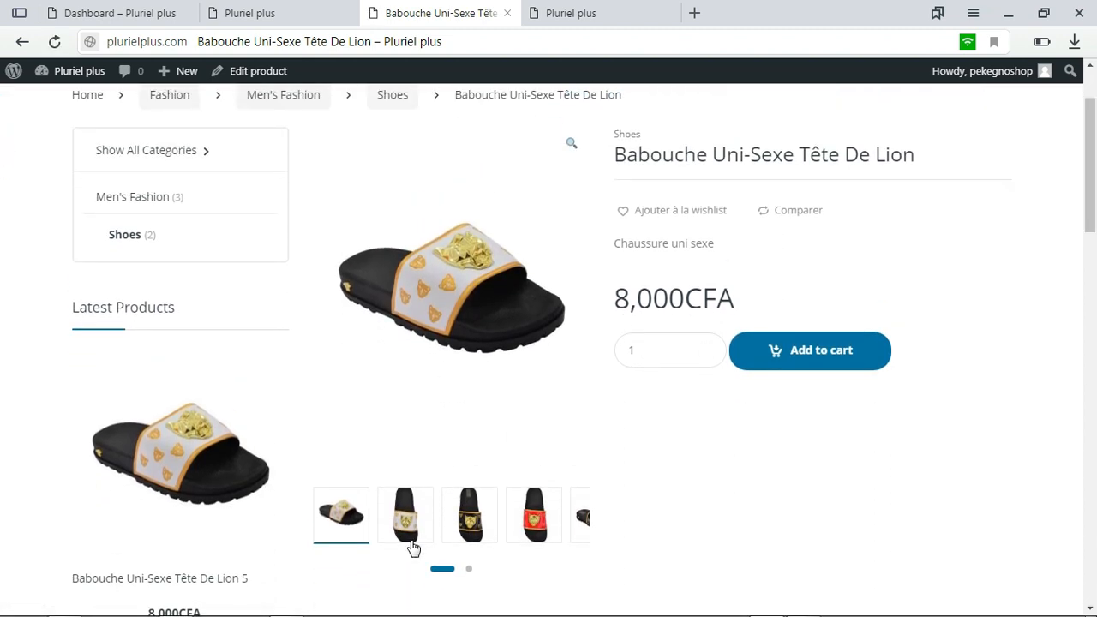
Browse the product's gallery thumbnails, enlarging the white, black and red top-view slipper images
left_click(471, 568)
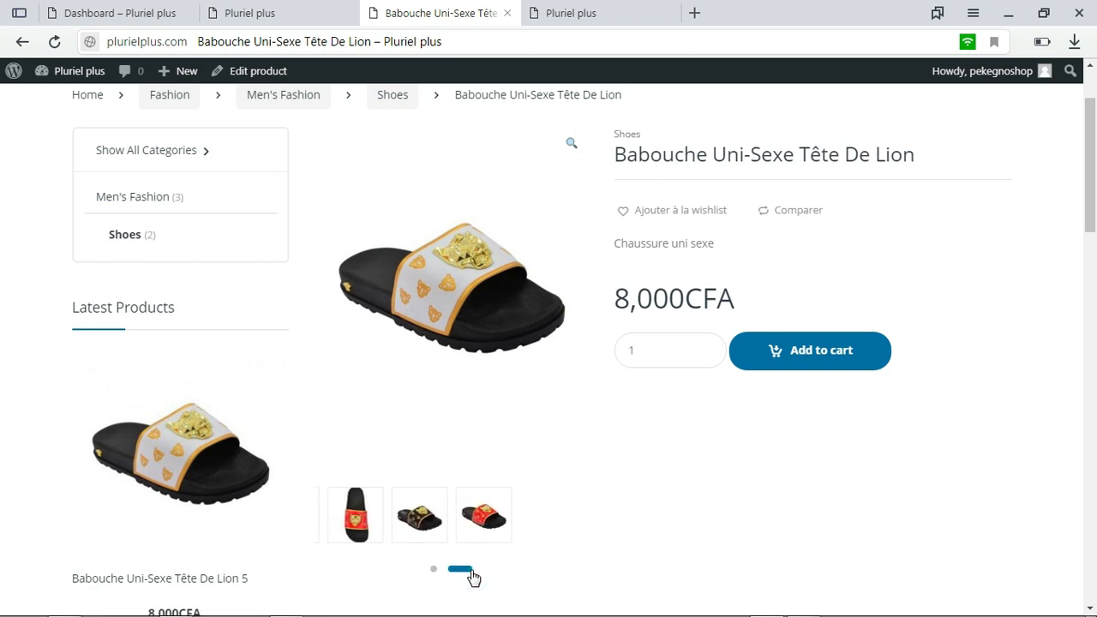
left_click(432, 570)
left_click(404, 514)
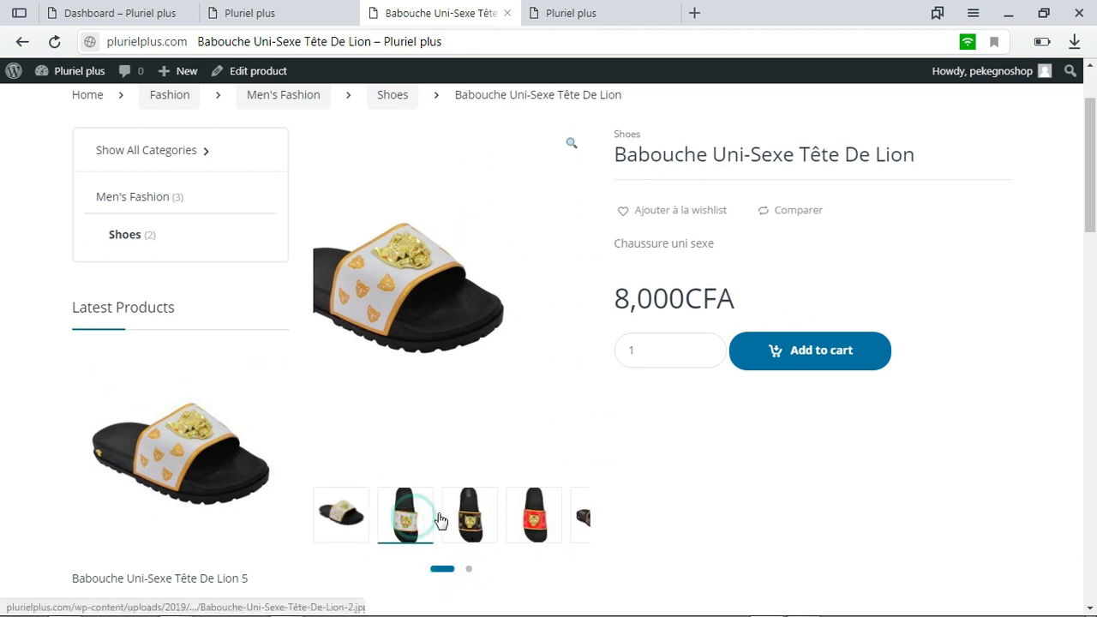
left_click(469, 514)
left_click(511, 515)
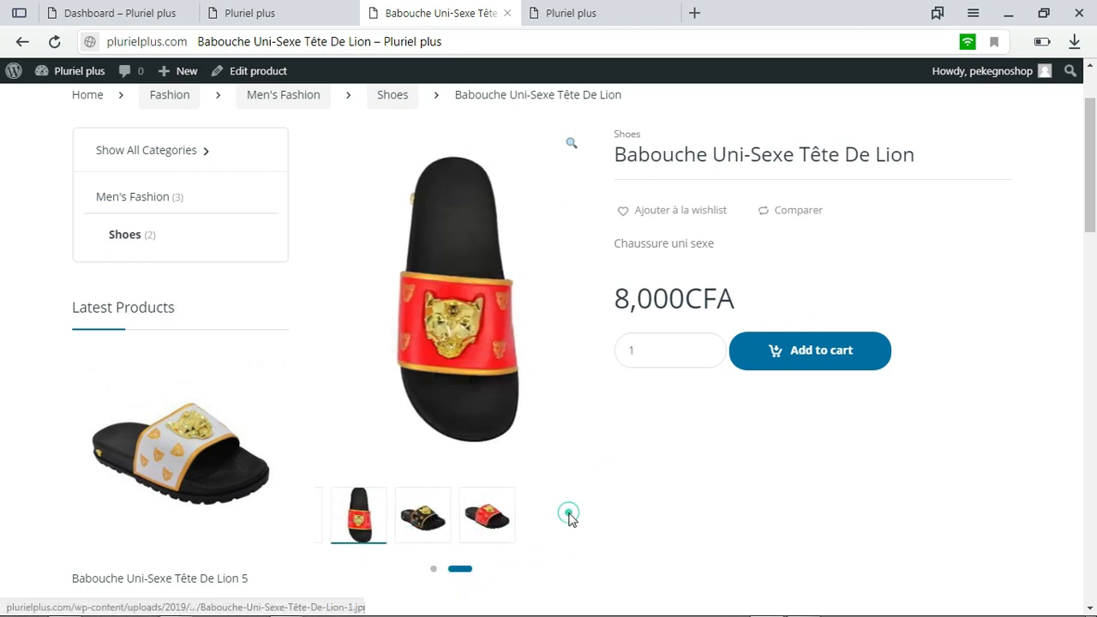
Examine the product's reviews, vendor information and the vendor's other products further down the page
scroll(3, 260, "down", 1)
scroll(3, 260, "down", 3)
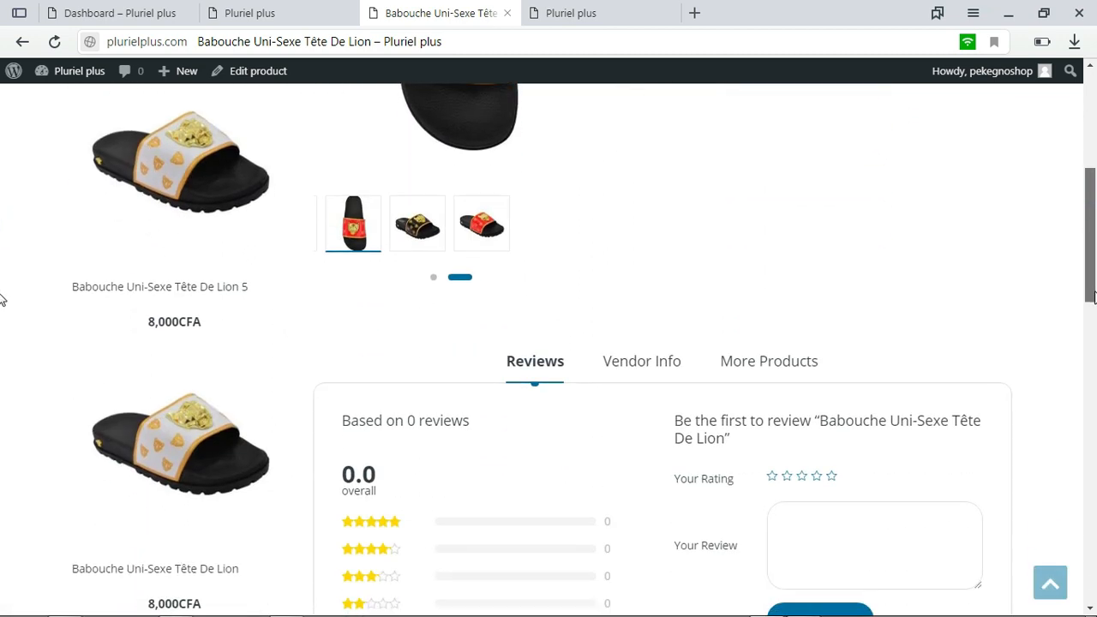
scroll(3, 313, "down", 1)
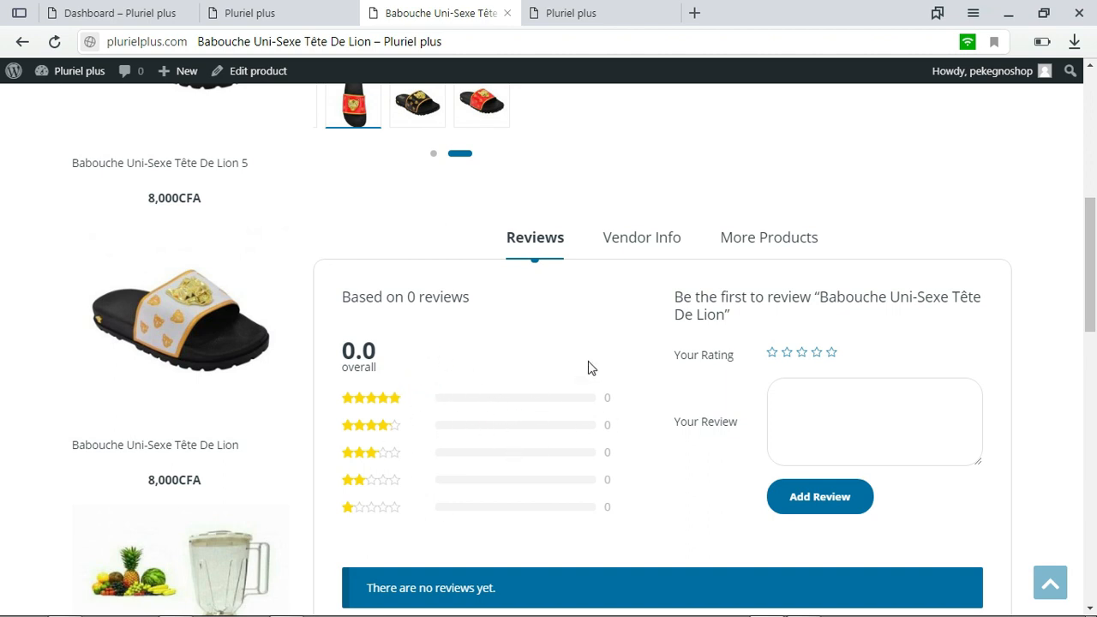
left_click(626, 237)
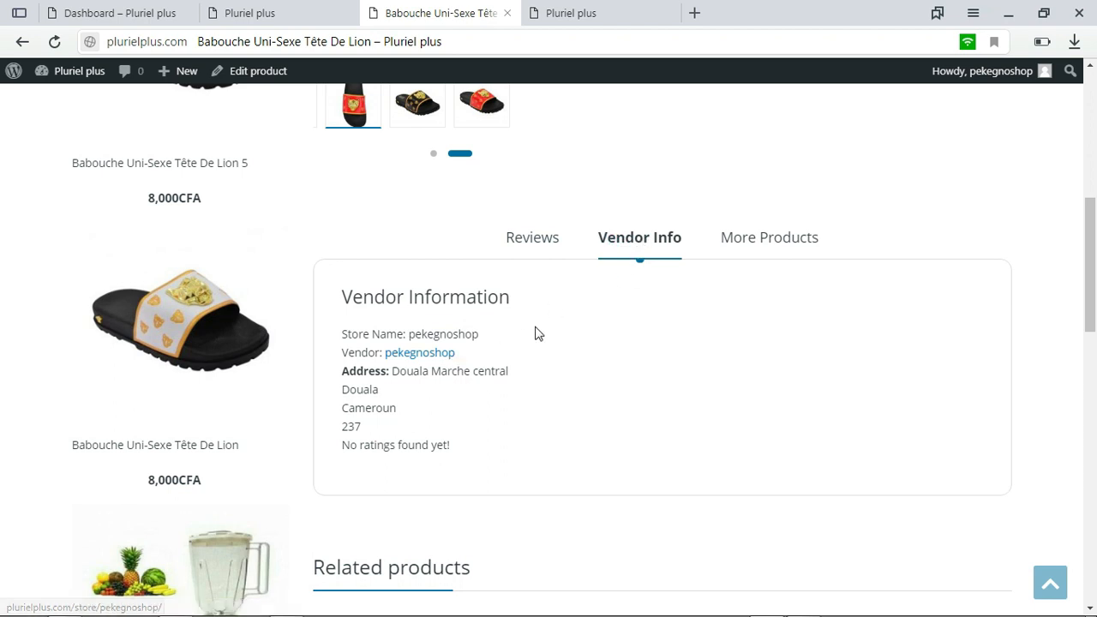
left_click_drag(431, 350, 381, 322)
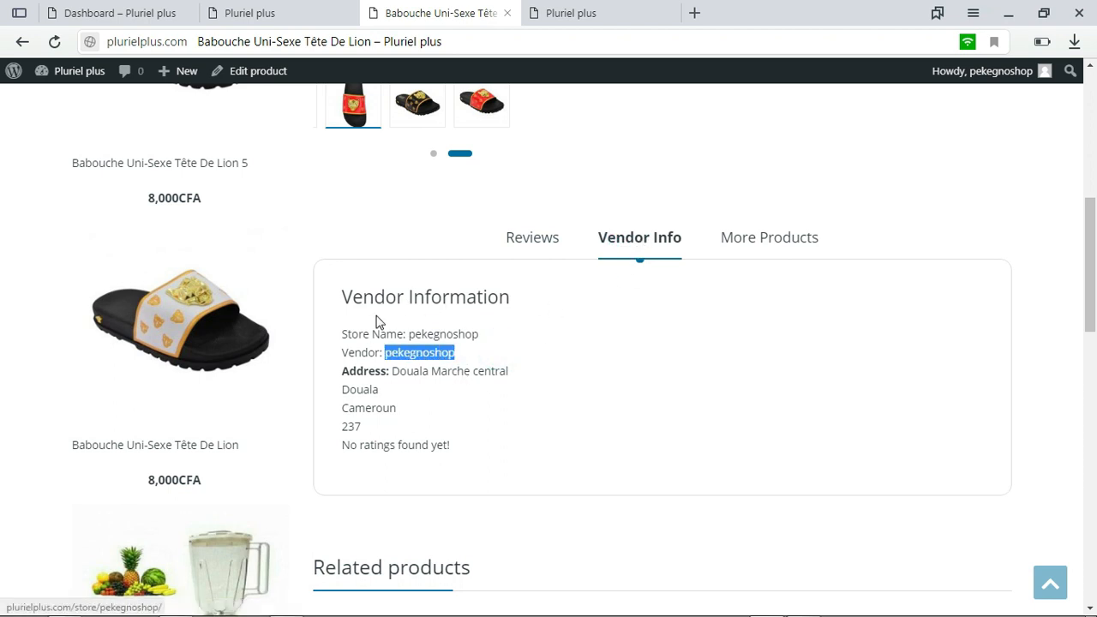
left_click(793, 239)
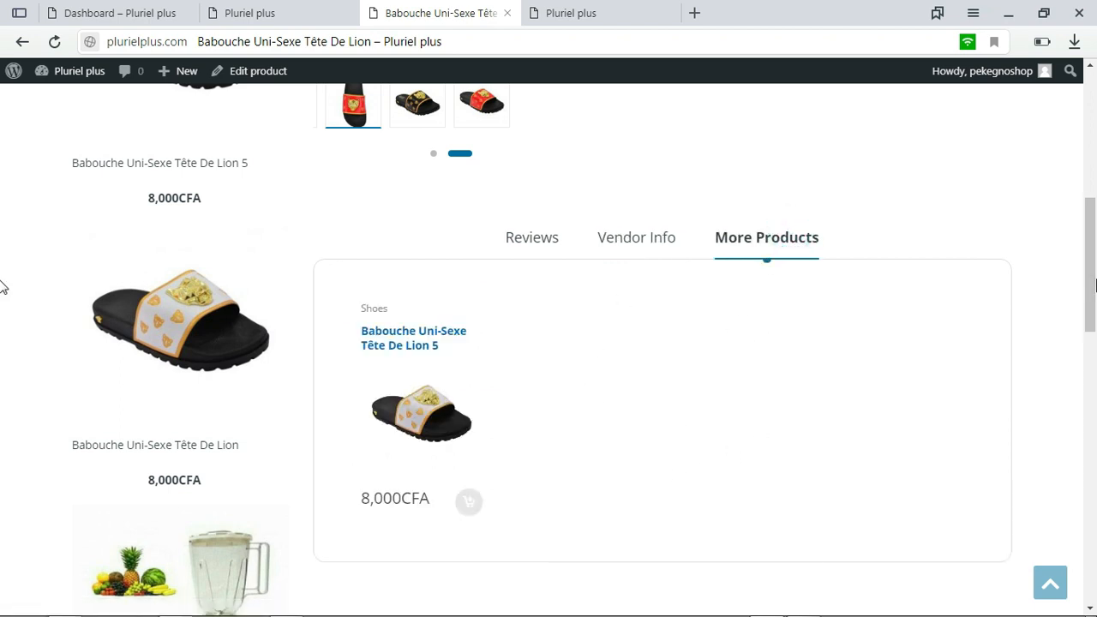
scroll(3, 283, "down", 2)
scroll(3, 275, "up", 5)
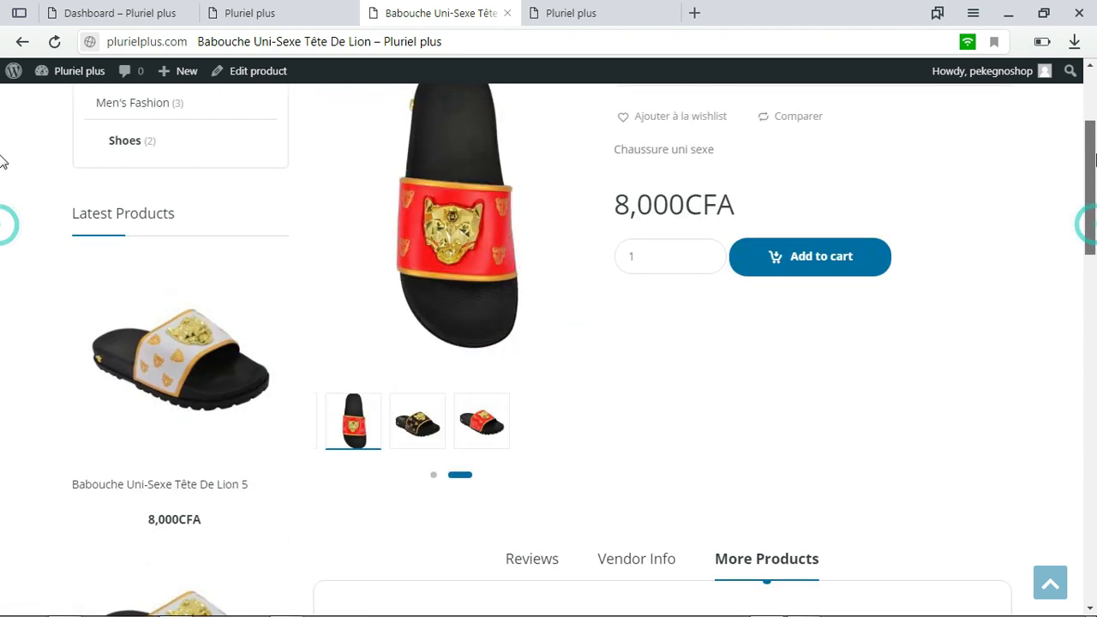
scroll(699, 243, "down", 5)
Return to the product's vendor information and open the vendor's store from it
left_click(638, 121)
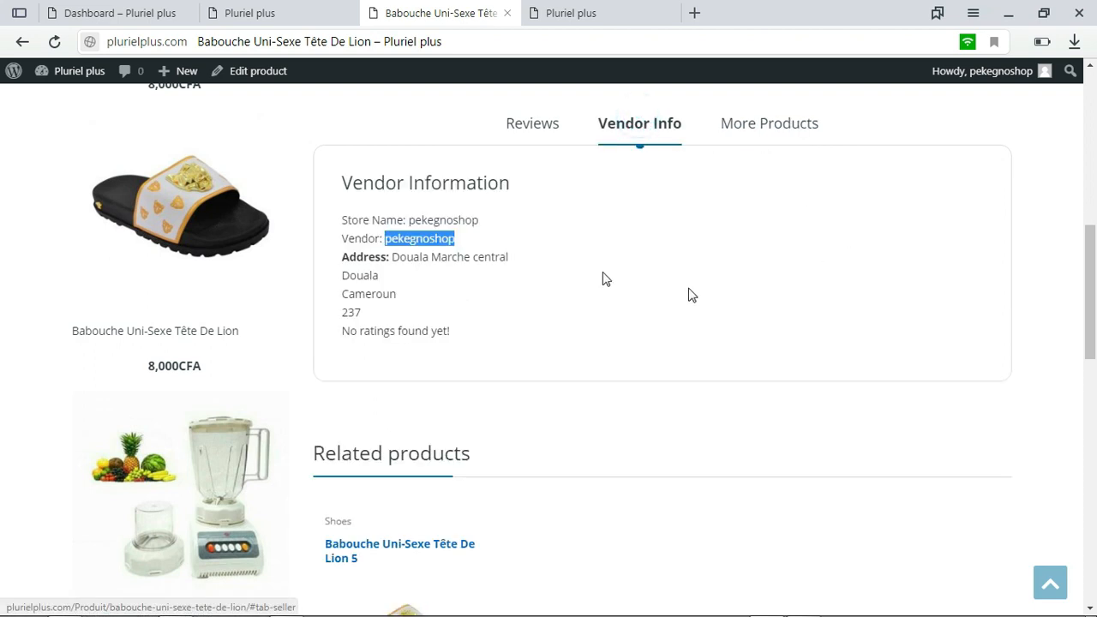
left_click(644, 208)
left_click(420, 241)
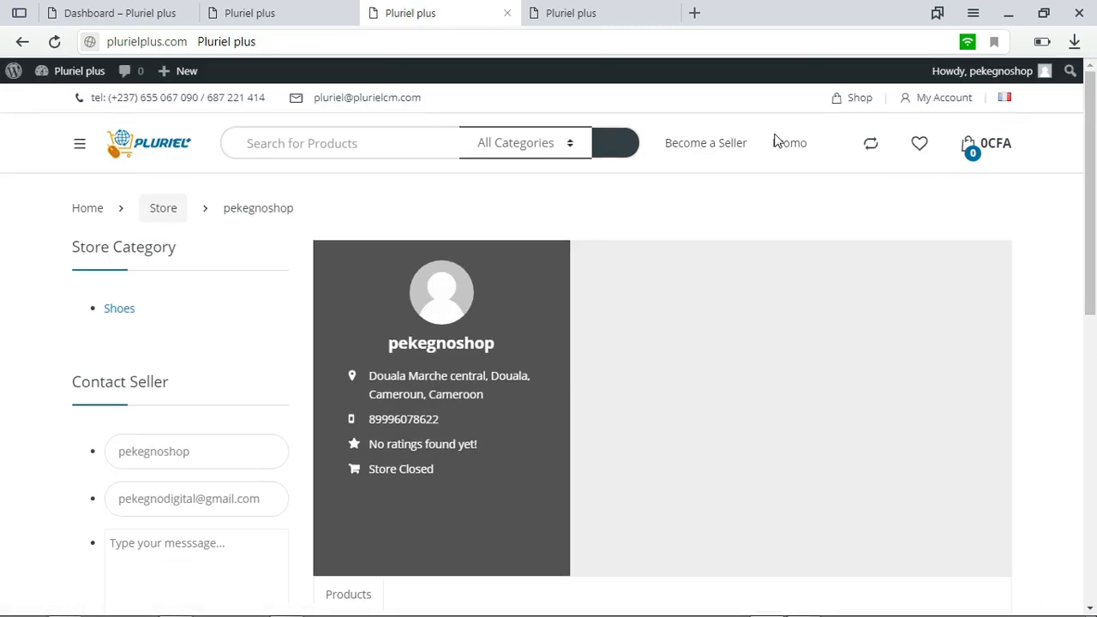
Open the shop's home page and look through its featured categories and the Deals of the day
left_click(179, 149)
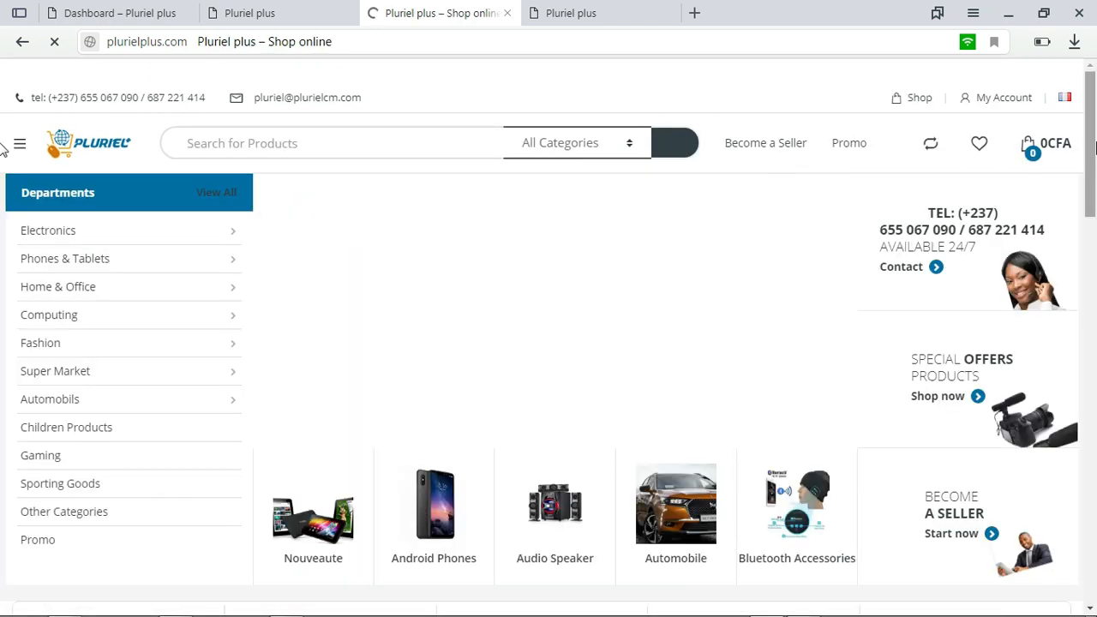
left_click_drag(1094, 143, 1096, 170)
scroll(3, 175, "down", 3)
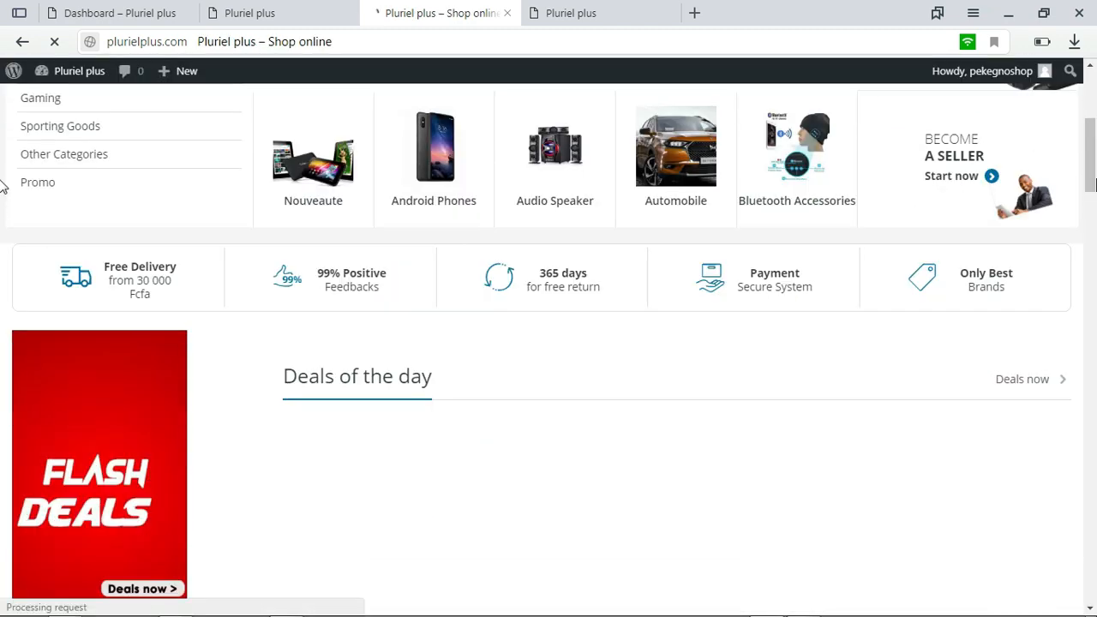
left_click_drag(1096, 178, 1096, 153)
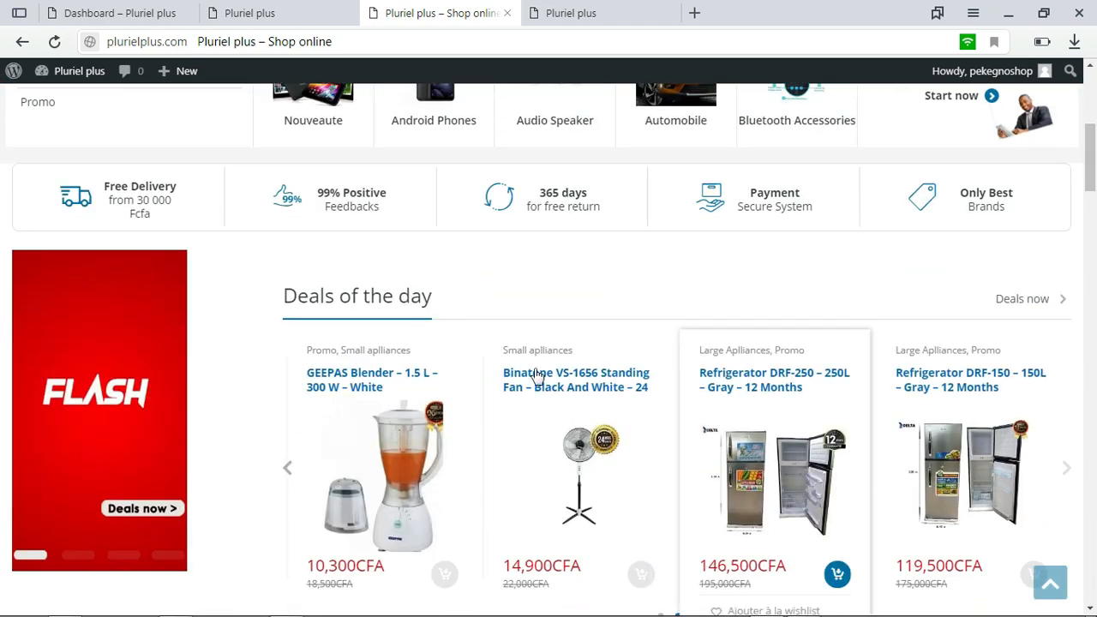
left_click_drag(1096, 171, 1096, 213)
scroll(2, 212, "up", 9)
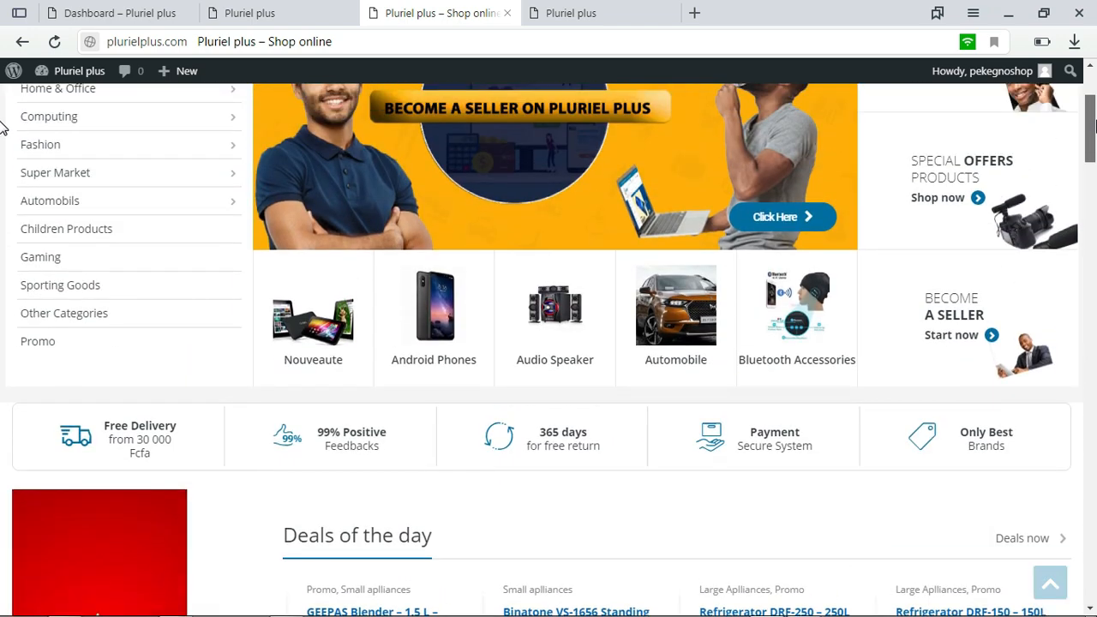
scroll(3, 317, "down", 1)
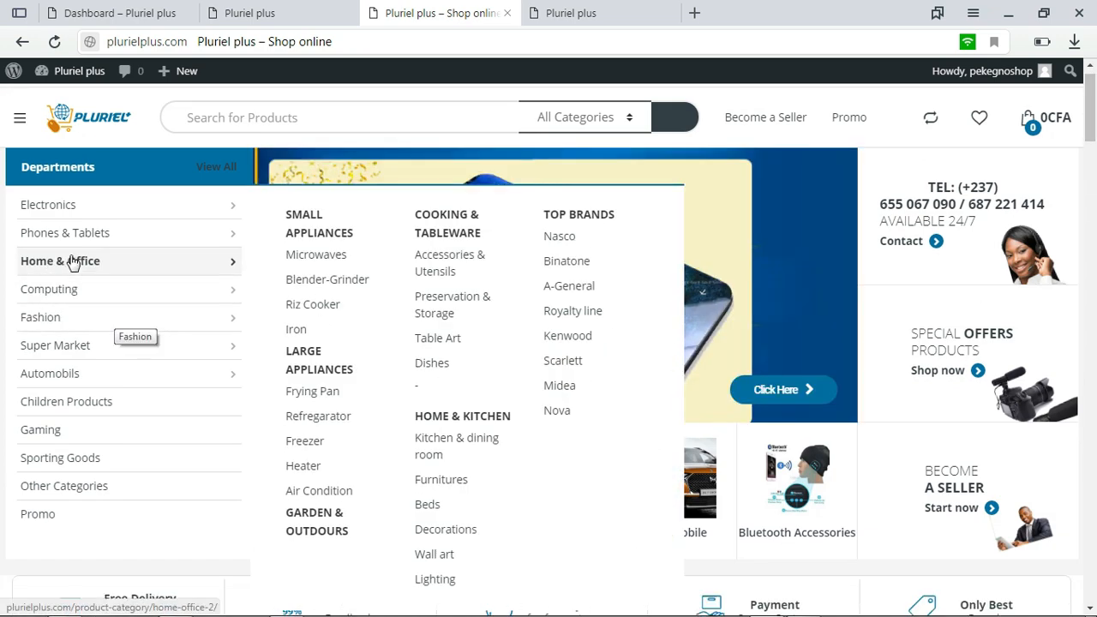
Display the Fashion department's subcategories and look over the home page
mouse_move(104, 319)
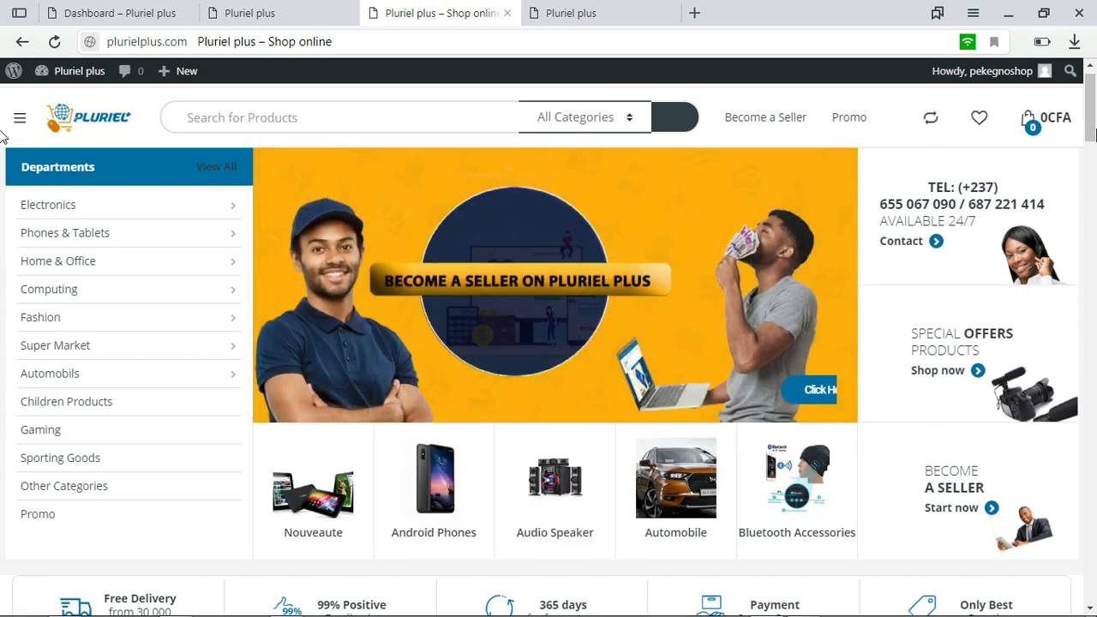
left_click_drag(1096, 126, 1094, 322)
left_click_drag(2, 323, 3, 81)
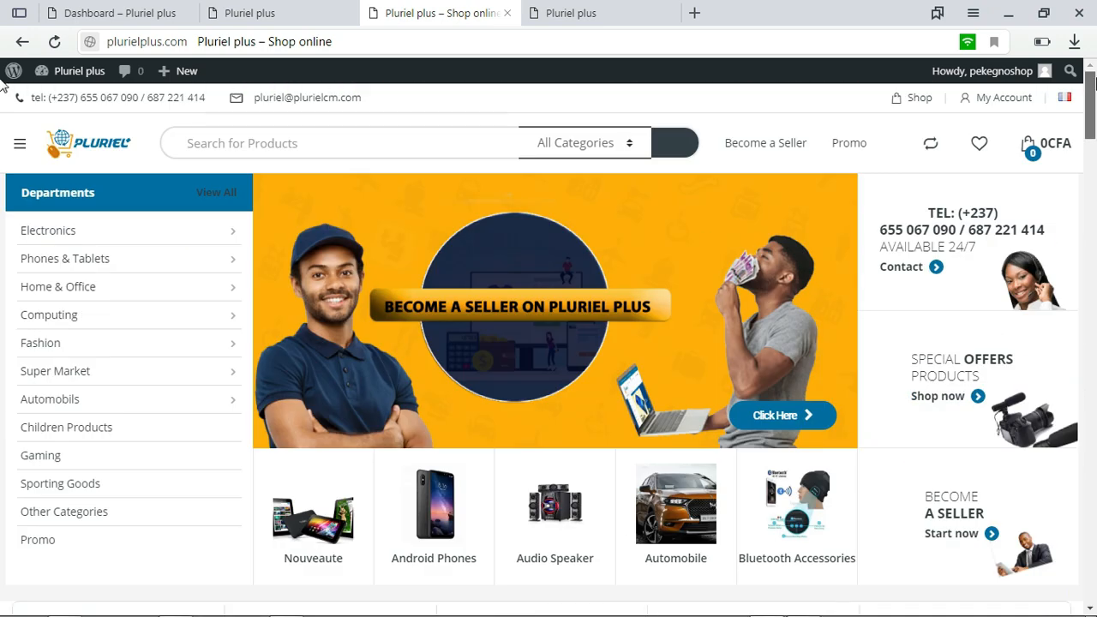
Switch to the other vendor store tab, return to the shop's home page, and log out of the vendor account through My Account
left_click(310, 7)
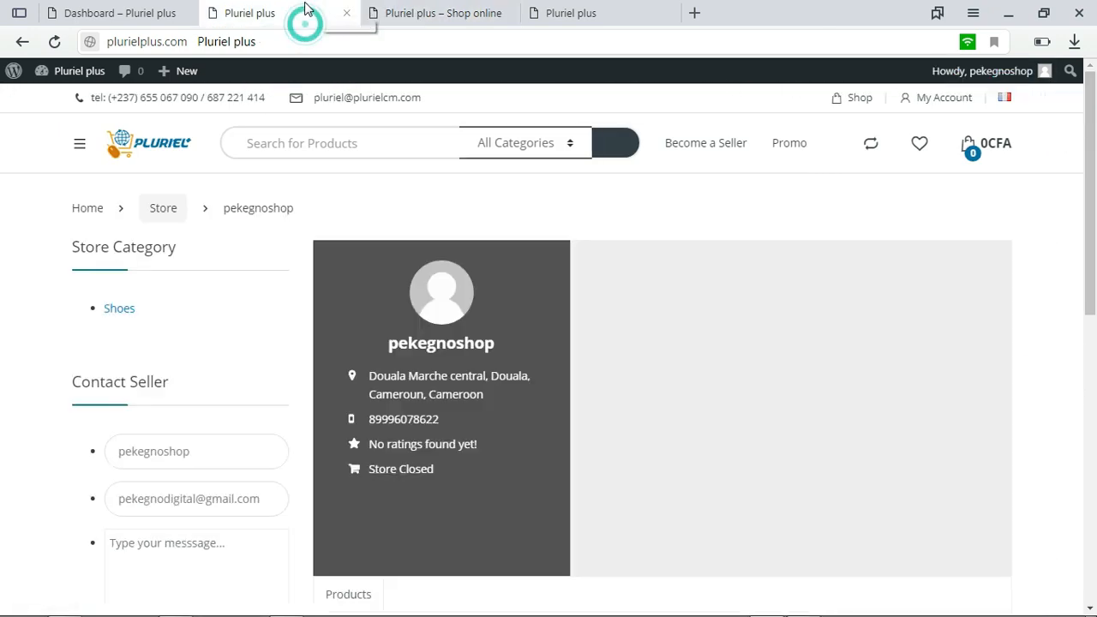
mouse_move(1094, 197)
left_mouse_down()
mouse_move(1094, 394)
mouse_move(1094, 214)
left_mouse_up()
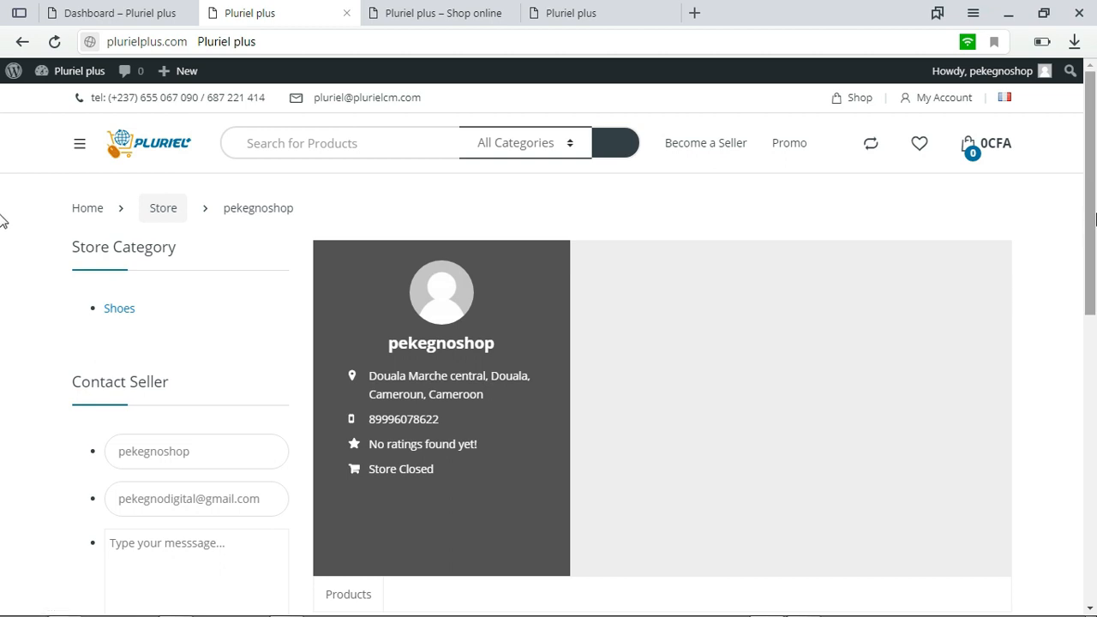
mouse_move(1094, 209)
left_mouse_down()
mouse_move(1094, 291)
mouse_move(1094, 199)
left_mouse_up()
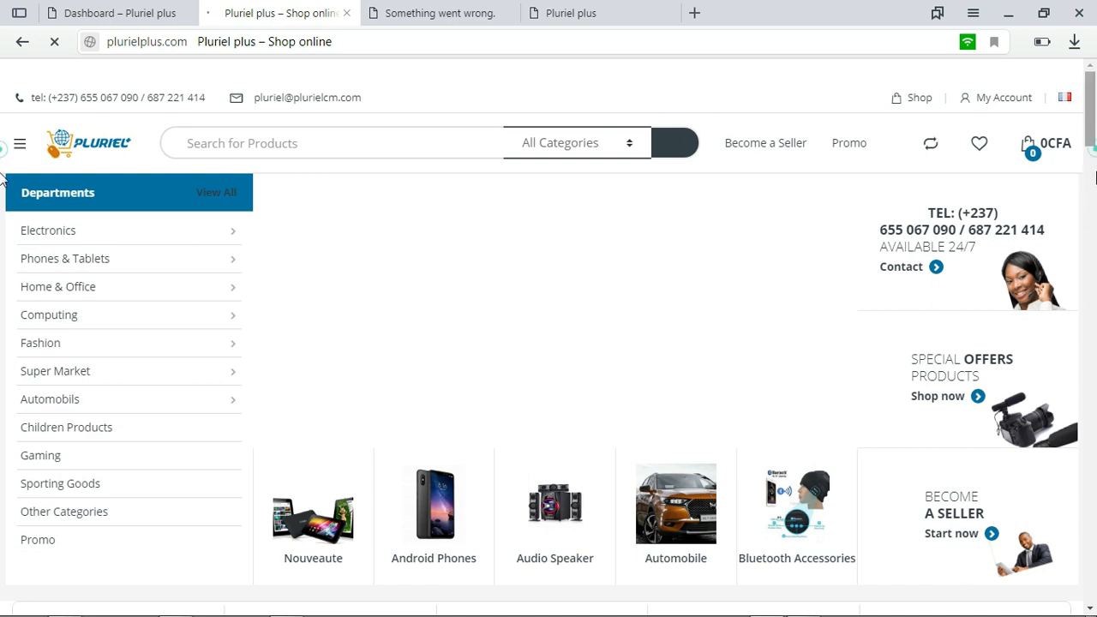
left_click(1095, 185)
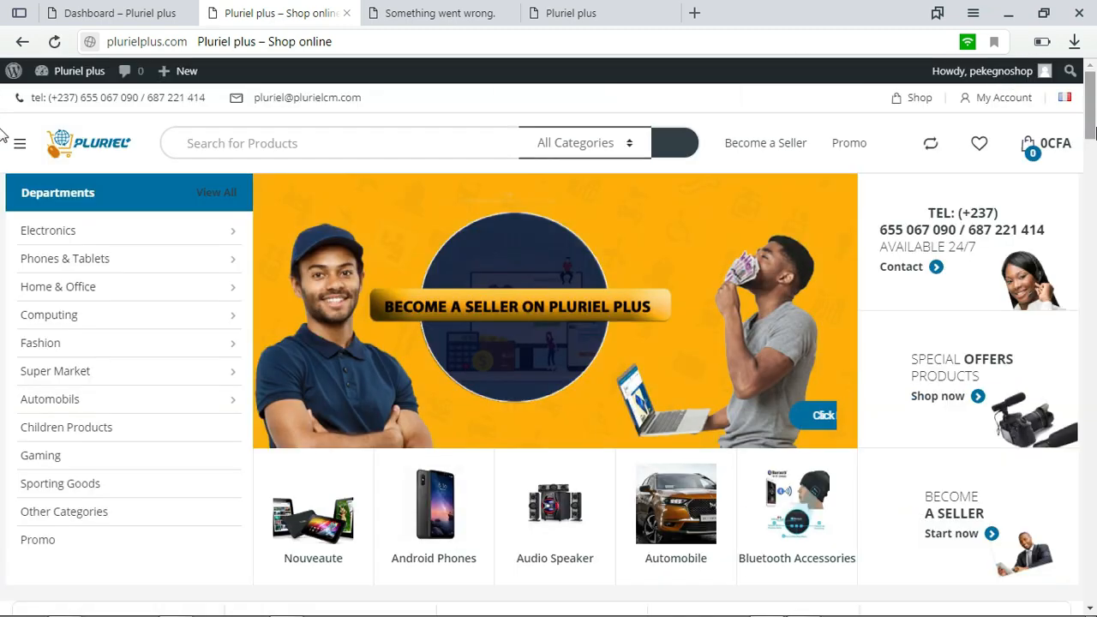
left_click(1013, 104)
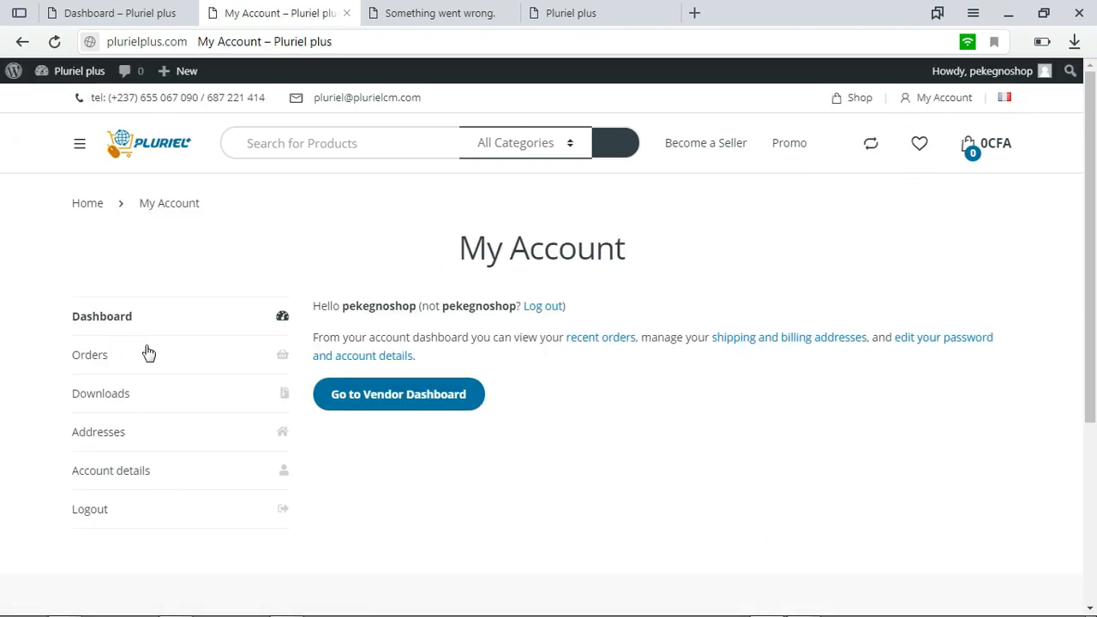
left_click(176, 519)
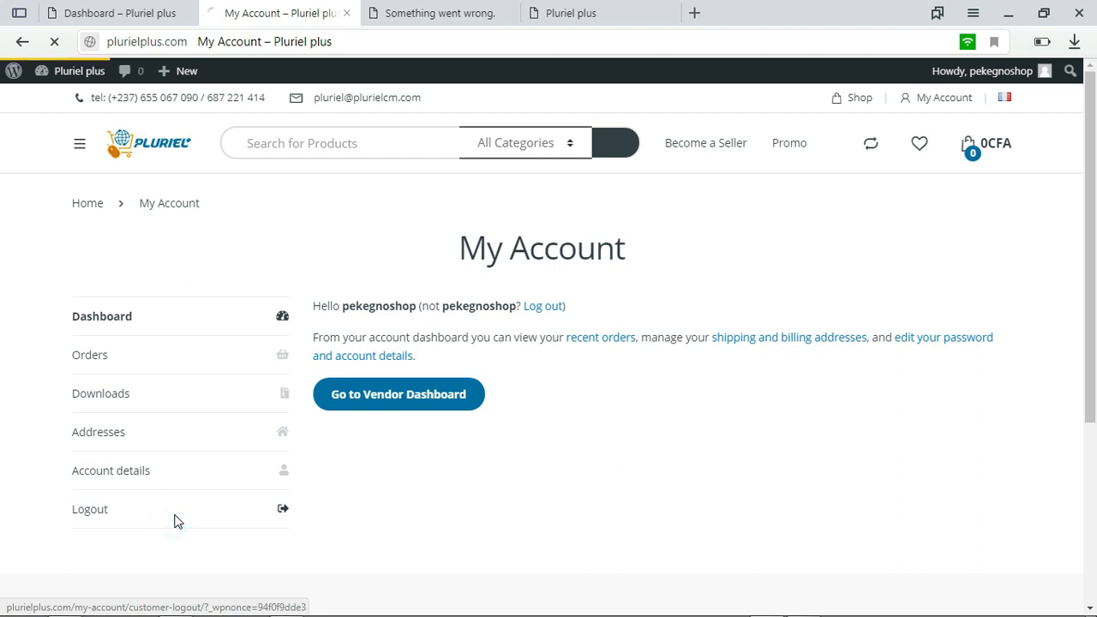